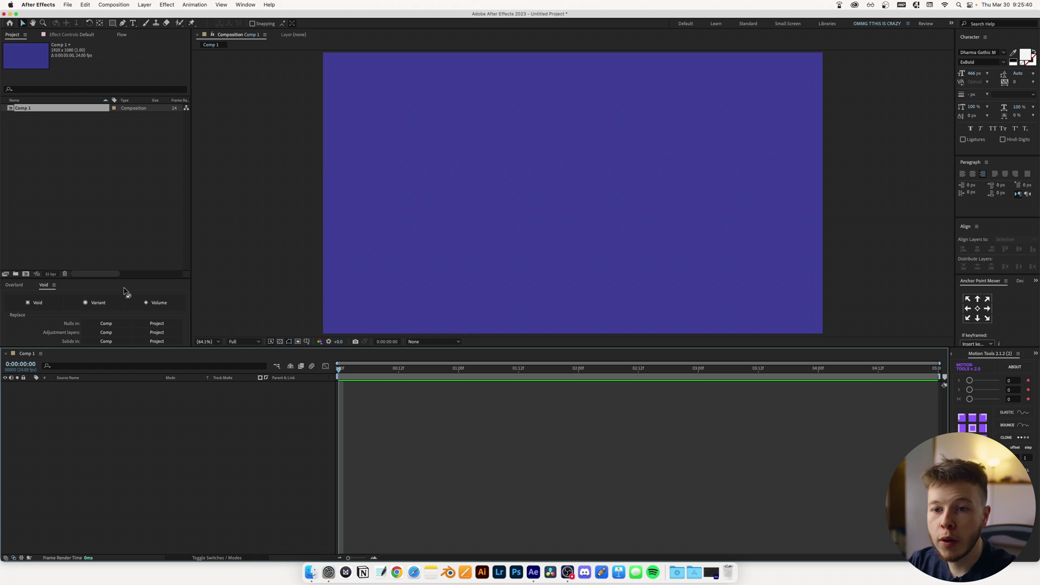
Step: Create a text layer reading BOUNCE and centre it horizontally and vertically in the composition
{"action": "left_click_drag", "start_coordinate": [131, 278], "coordinate": [138, 306]}
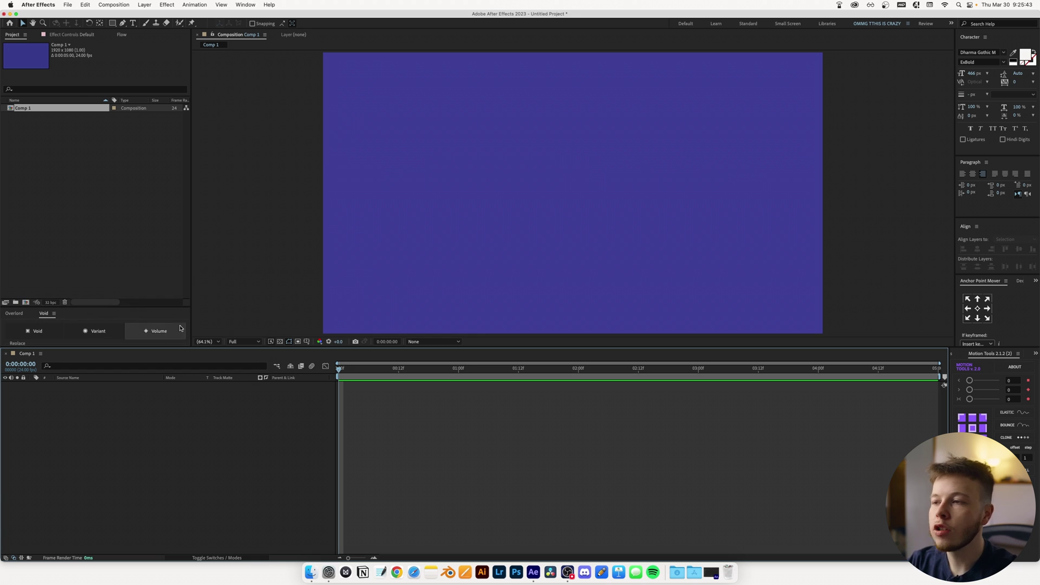
{"action": "left_click", "coordinate": [133, 23]}
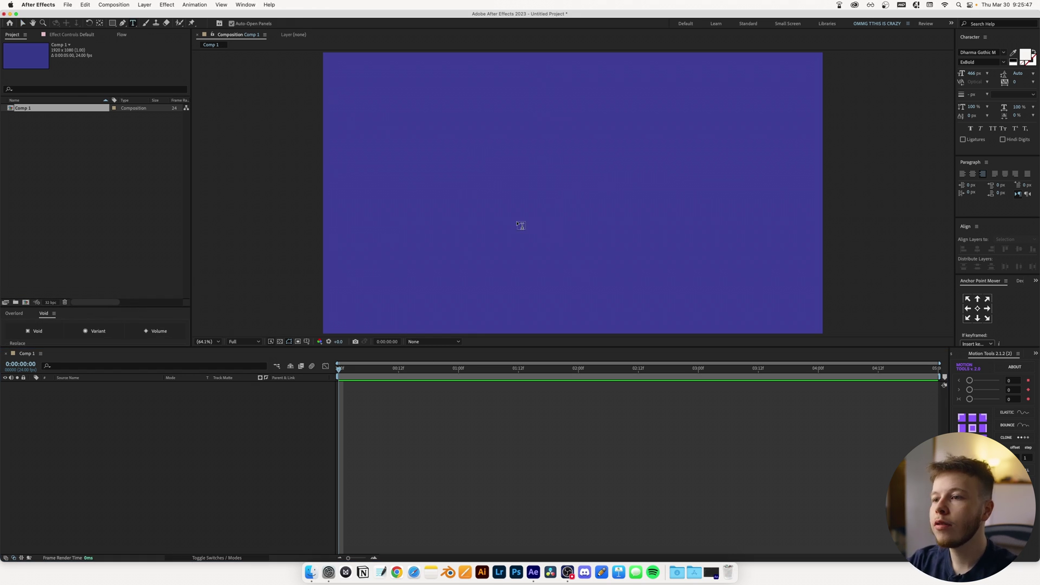
{"action": "left_click", "coordinate": [517, 222]}
{"action": "key", "text": "Caps_Lock"}
{"action": "type", "text": "BOUNCE"}
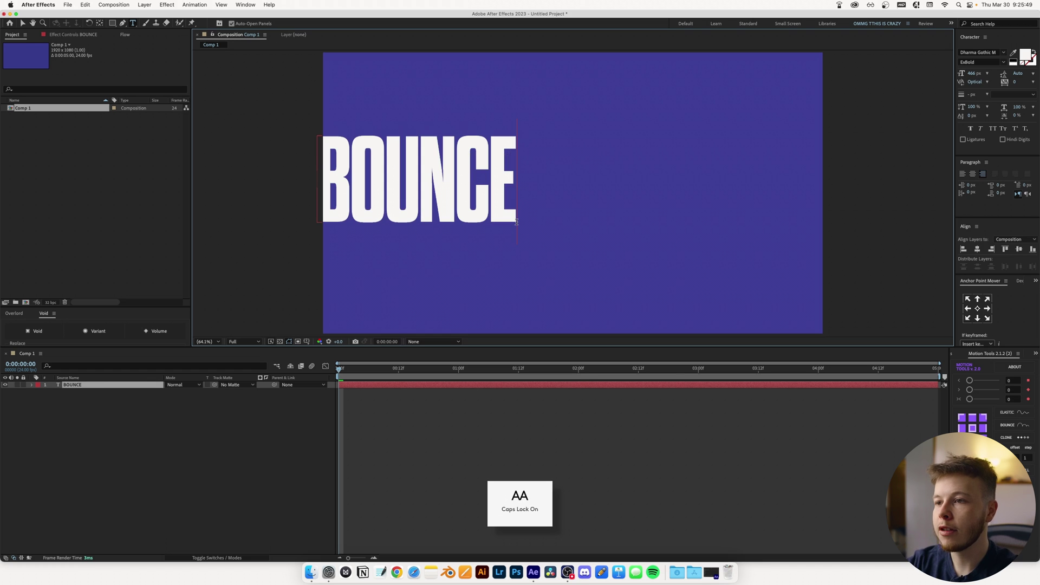
{"action": "left_click", "coordinate": [66, 385]}
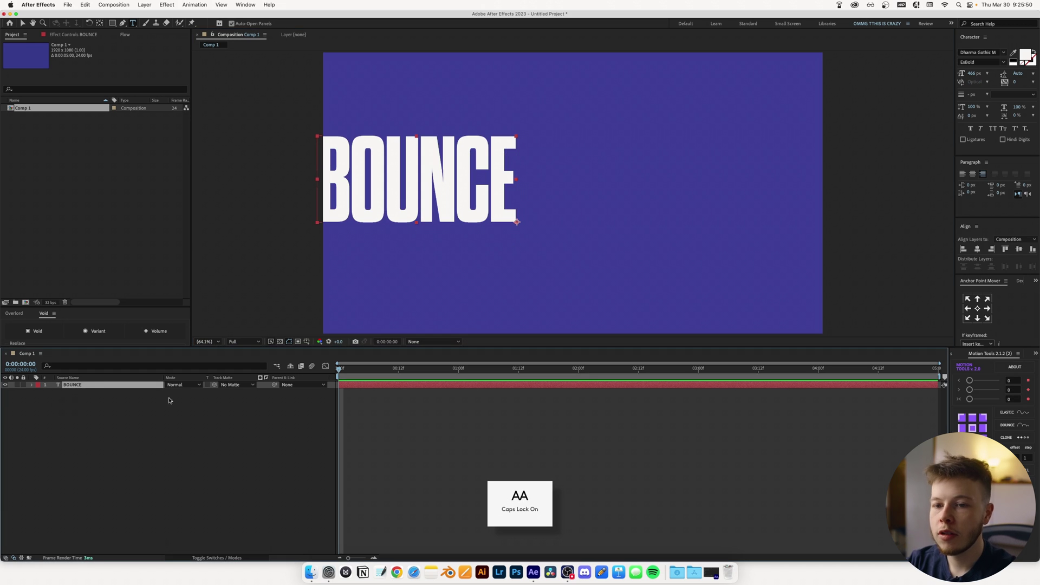
{"action": "left_click", "coordinate": [977, 248]}
{"action": "left_click", "coordinate": [1019, 249]}
Step: Change the BOUNCE text's font to Integral CF Medium at 126 px and centre it in the composition again
{"action": "left_click", "coordinate": [980, 53]}
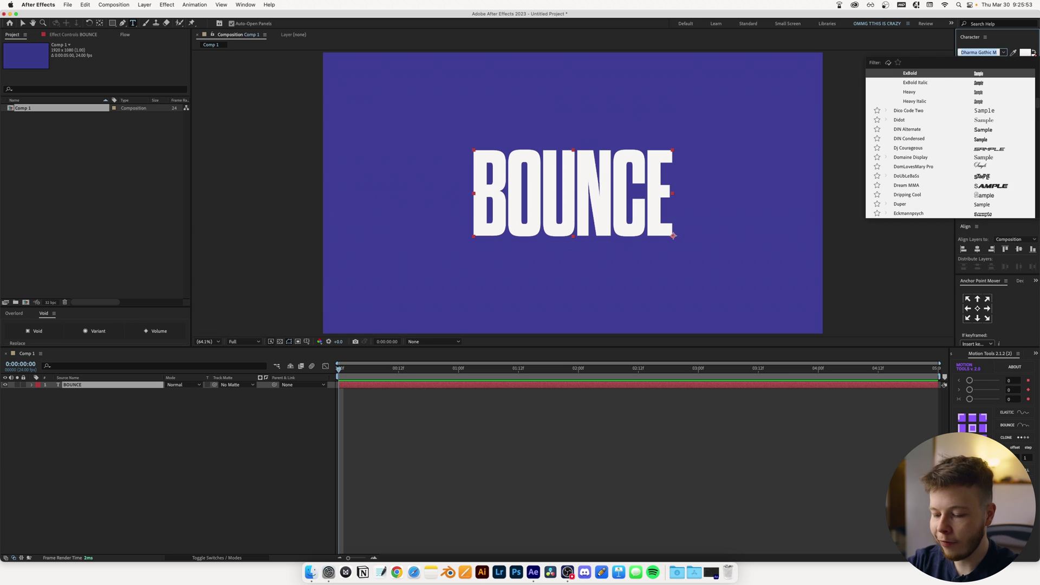
{"action": "type", "text": "inte"}
{"action": "key", "text": "Down"}
{"action": "key", "text": "Down"}
{"action": "key", "text": "Return"}
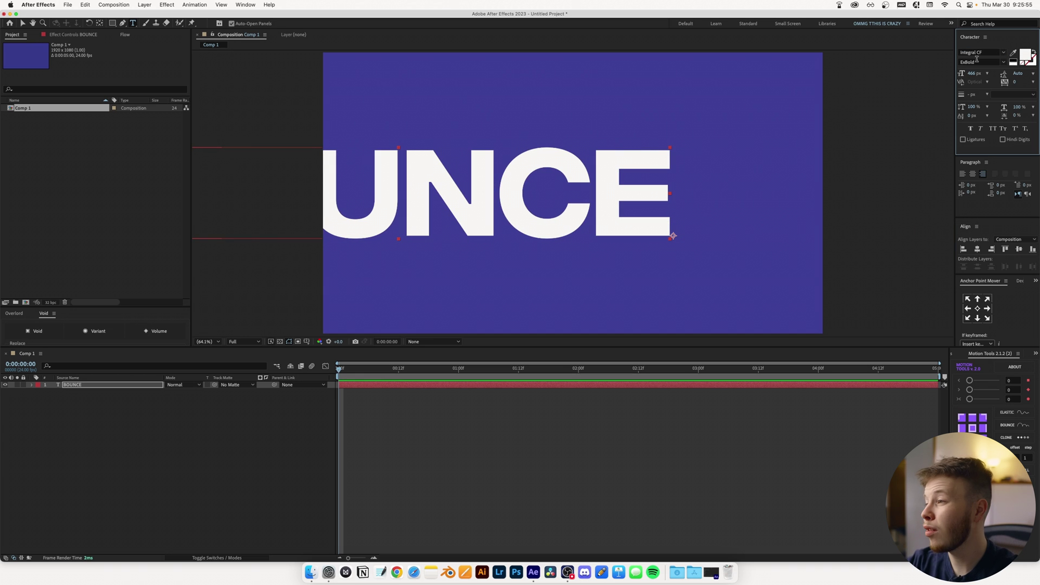
{"action": "left_click_drag", "start_coordinate": [973, 75], "coordinate": [839, 75]}
{"action": "left_click", "coordinate": [977, 248]}
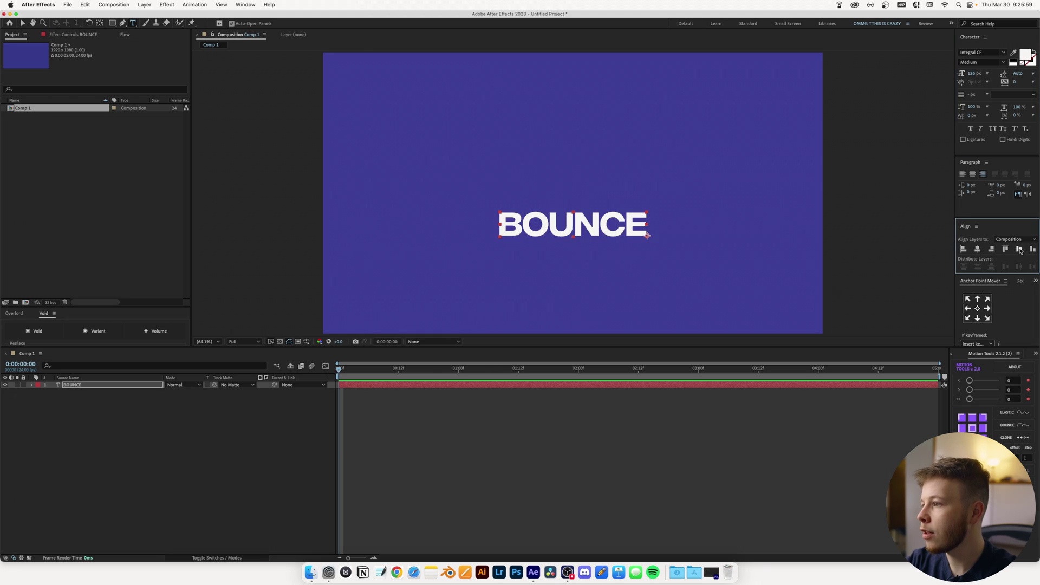
{"action": "left_click", "coordinate": [1018, 248]}
{"action": "left_click", "coordinate": [71, 385]}
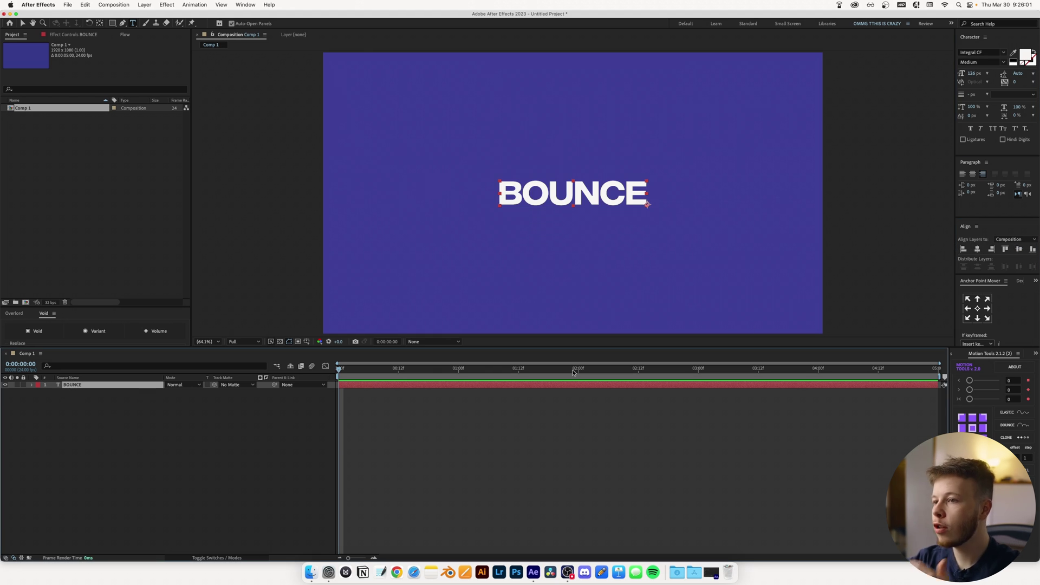
{"action": "key", "text": "v"}
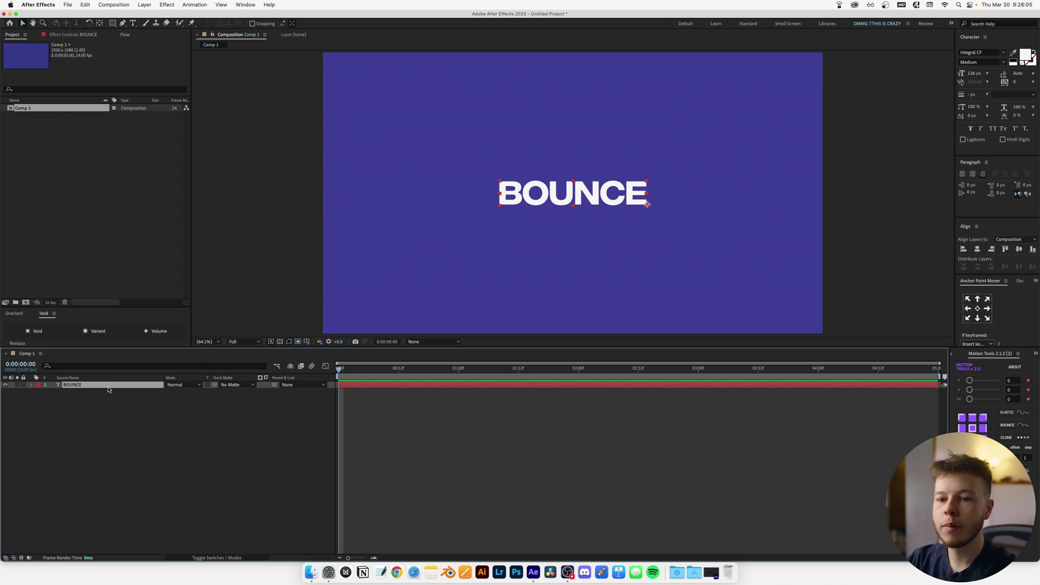
Step: Create shapes from the BOUNCE text layer and rename the original text layer as BOUNCE Guide
{"action": "right_click", "coordinate": [108, 389]}
{"action": "mouse_move", "coordinate": [157, 481]}
{"action": "left_click", "coordinate": [251, 491]}
{"action": "left_click", "coordinate": [72, 392]}
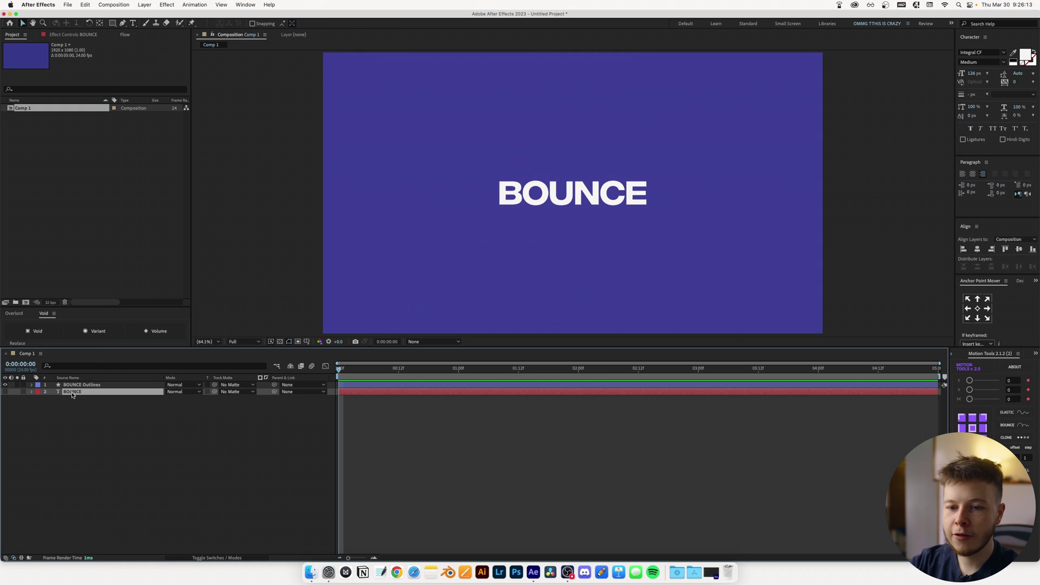
{"action": "key", "text": "Return"}
{"action": "key", "text": "Return"}
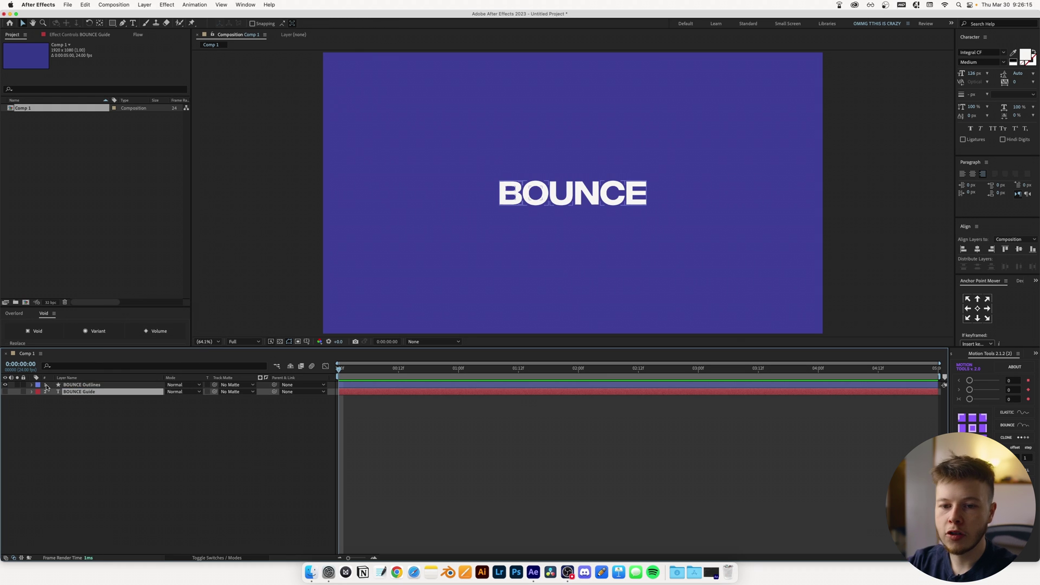
Step: Split the BOUNCE Outlines layer into separate letter layers and hide all of them except the B
{"action": "key", "text": "super+Up"}
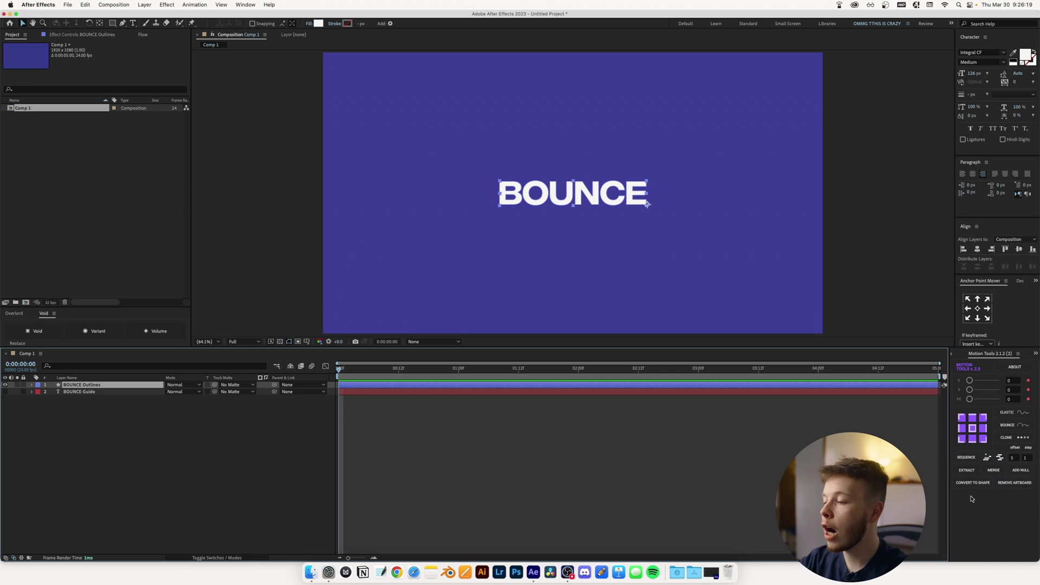
{"action": "left_click", "coordinate": [969, 485]}
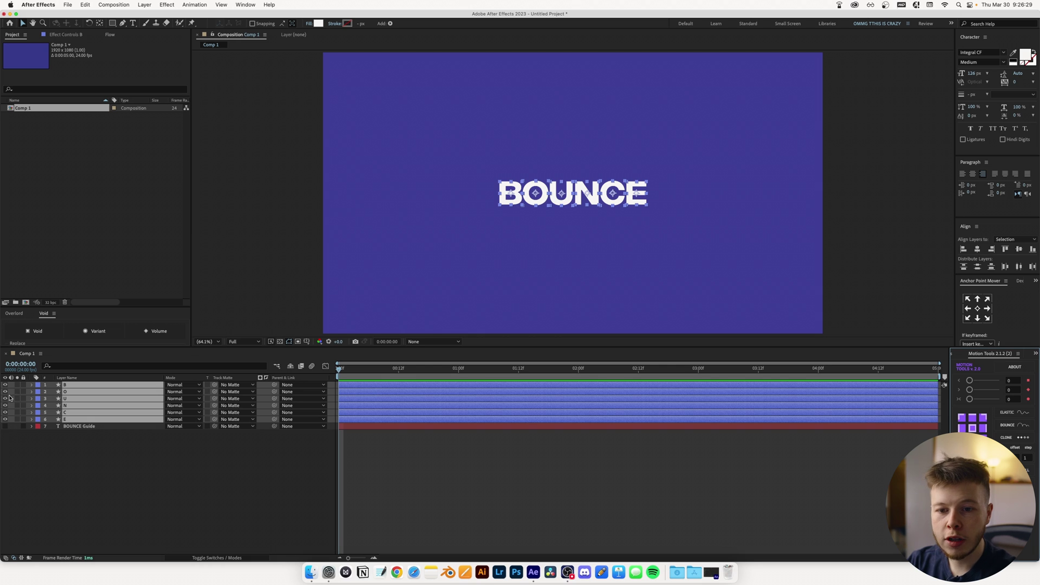
{"action": "left_click_drag", "start_coordinate": [5, 384], "coordinate": [4, 419]}
{"action": "left_click", "coordinate": [22, 463]}
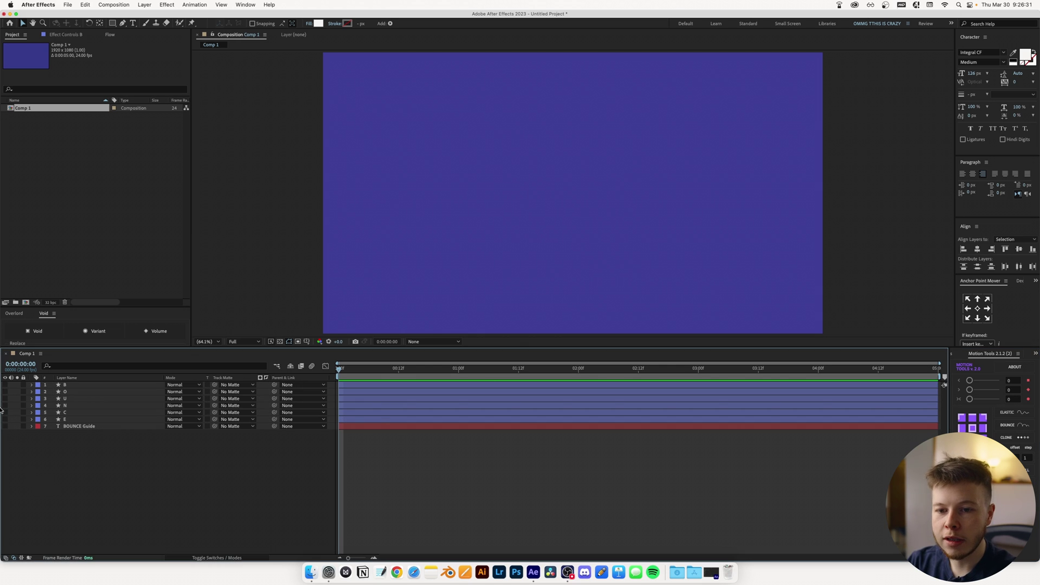
{"action": "left_click", "coordinate": [5, 385]}
Step: Centre the B horizontally in the composition and set a Position keyframe for it at one second
{"action": "left_click", "coordinate": [87, 385]}
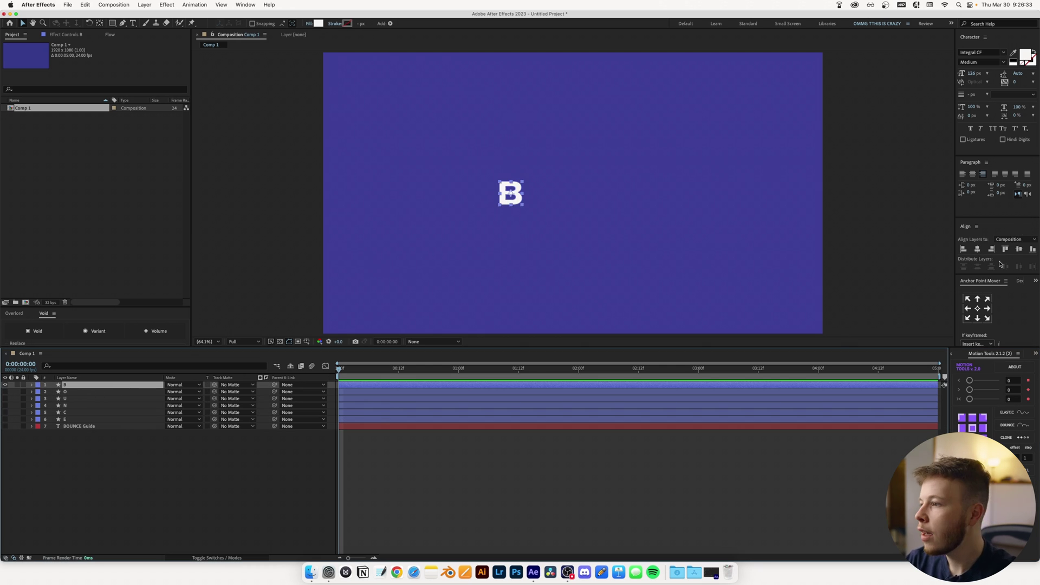
{"action": "left_click", "coordinate": [978, 250]}
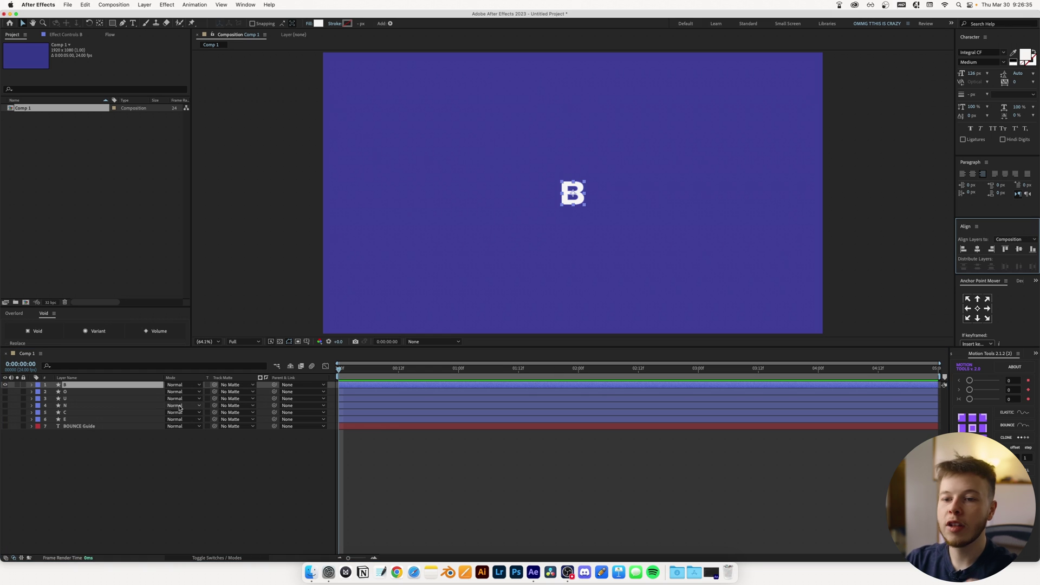
{"action": "key", "text": "p"}
{"action": "key", "text": "shift+r"}
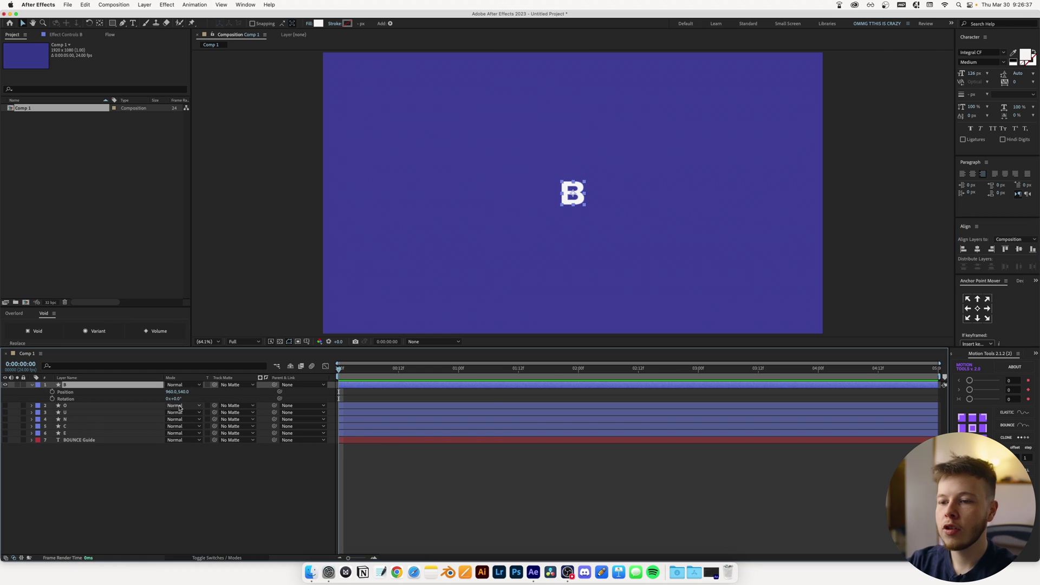
{"action": "left_click", "coordinate": [459, 372]}
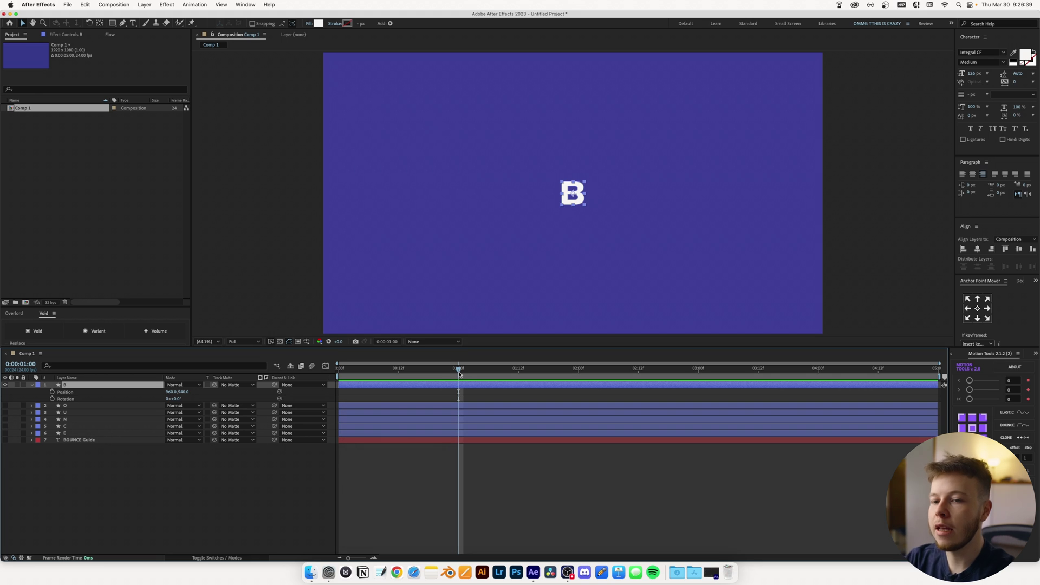
{"action": "left_click", "coordinate": [52, 392]}
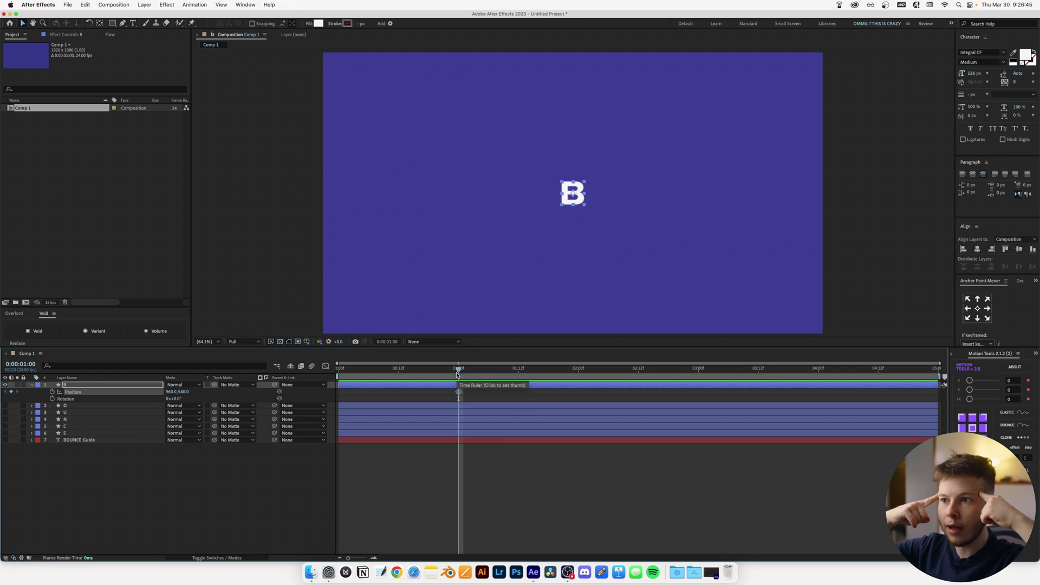
Step: Working backwards in time, add Position keyframes placing the B slightly below centre, slightly above it, and far below it, then preview the bounce
{"action": "left_click_drag", "start_coordinate": [457, 373], "coordinate": [438, 372]}
{"action": "left_click_drag", "start_coordinate": [188, 394], "coordinate": [230, 394]}
{"action": "left_click_drag", "start_coordinate": [431, 375], "coordinate": [402, 377]}
{"action": "left_click_drag", "start_coordinate": [185, 394], "coordinate": [165, 394]}
{"action": "left_click_drag", "start_coordinate": [418, 370], "coordinate": [388, 374]}
{"action": "left_click_drag", "start_coordinate": [185, 393], "coordinate": [350, 400]}
{"action": "key", "text": "space"}
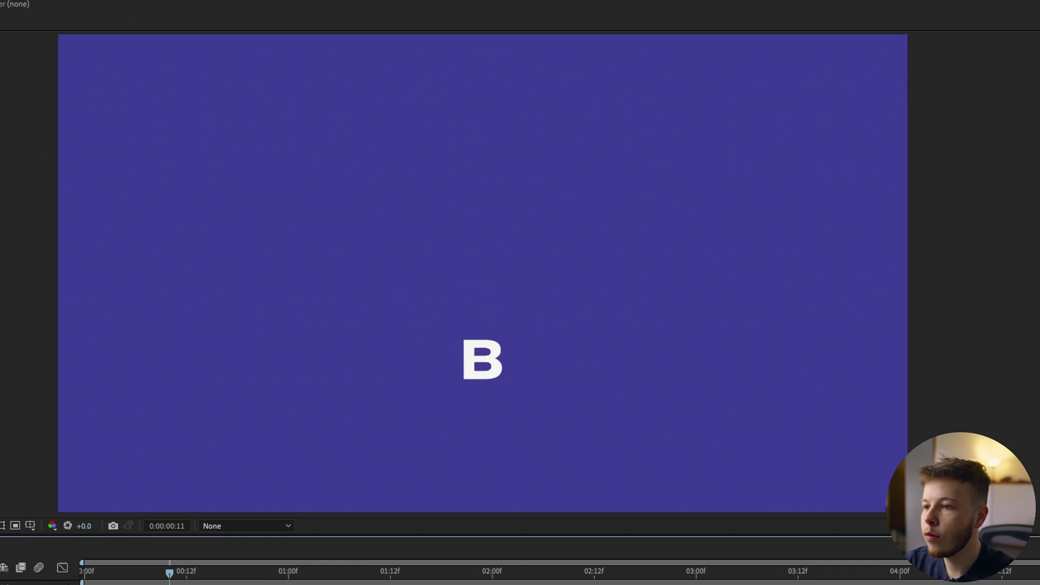
{"action": "key", "text": "space"}
{"action": "left_click", "coordinate": [188, 577]}
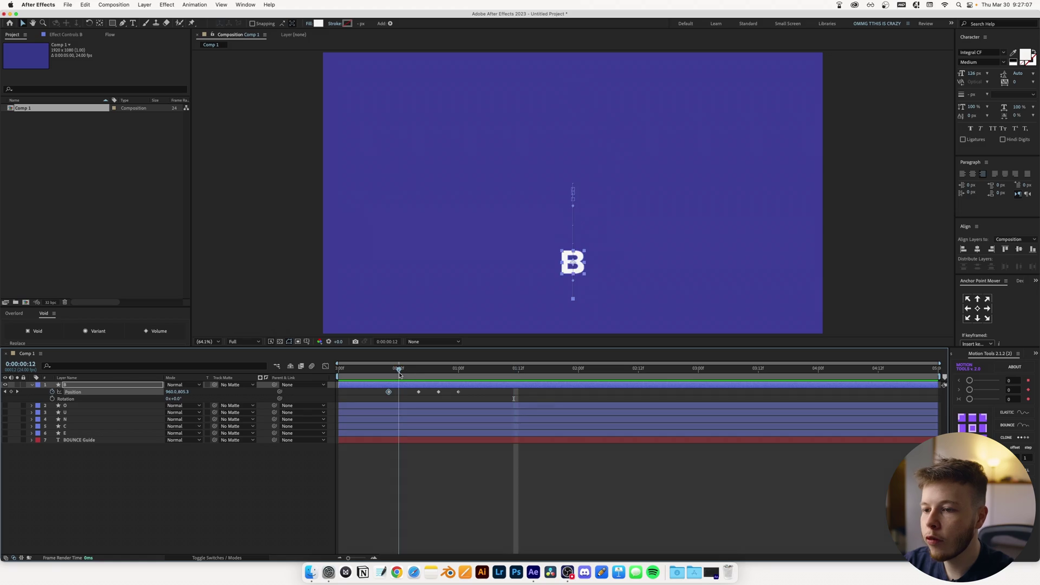
{"action": "left_click_drag", "start_coordinate": [400, 374], "coordinate": [373, 374]}
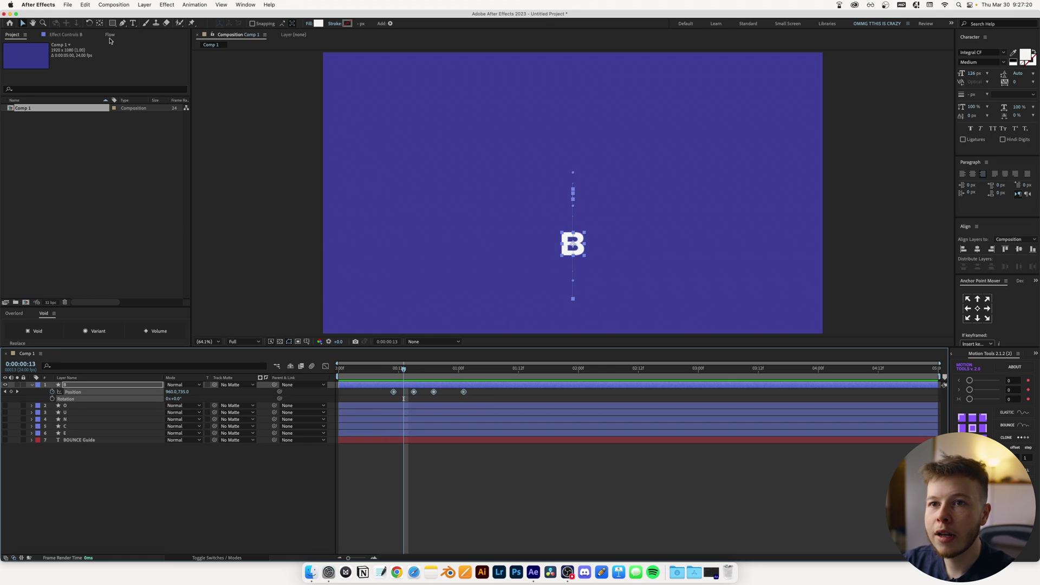
Step: Apply the Flow easing curve 0.42, 0.00, 0.58, 1.00 to the B's Position keyframes
{"action": "left_click", "coordinate": [110, 35]}
{"action": "left_click", "coordinate": [49, 188]}
{"action": "left_click", "coordinate": [97, 150]}
Step: Open the speed graph and limit the work area to the bounce, from frame 8 to 1:05
{"action": "left_click", "coordinate": [325, 366]}
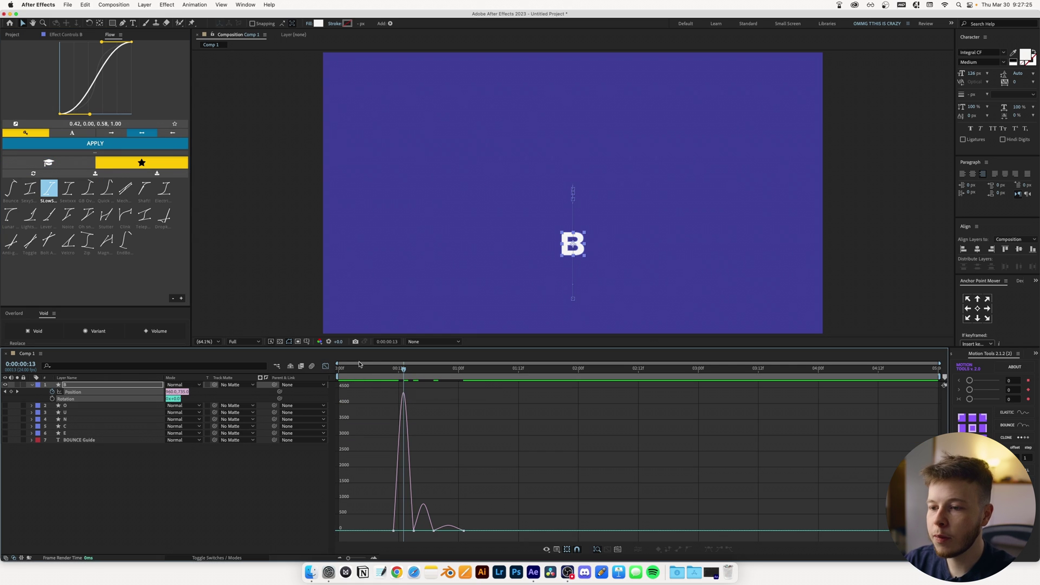
{"action": "left_click_drag", "start_coordinate": [337, 376], "coordinate": [377, 376]}
{"action": "left_click_drag", "start_coordinate": [942, 376], "coordinate": [484, 376]}
{"action": "left_click", "coordinate": [546, 549]}
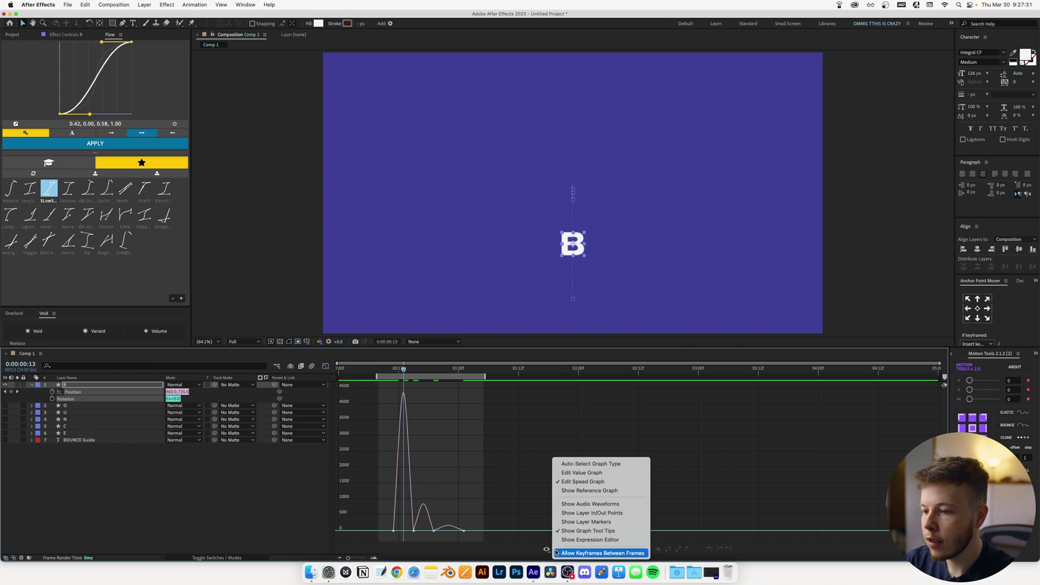
{"action": "left_click", "coordinate": [473, 539]}
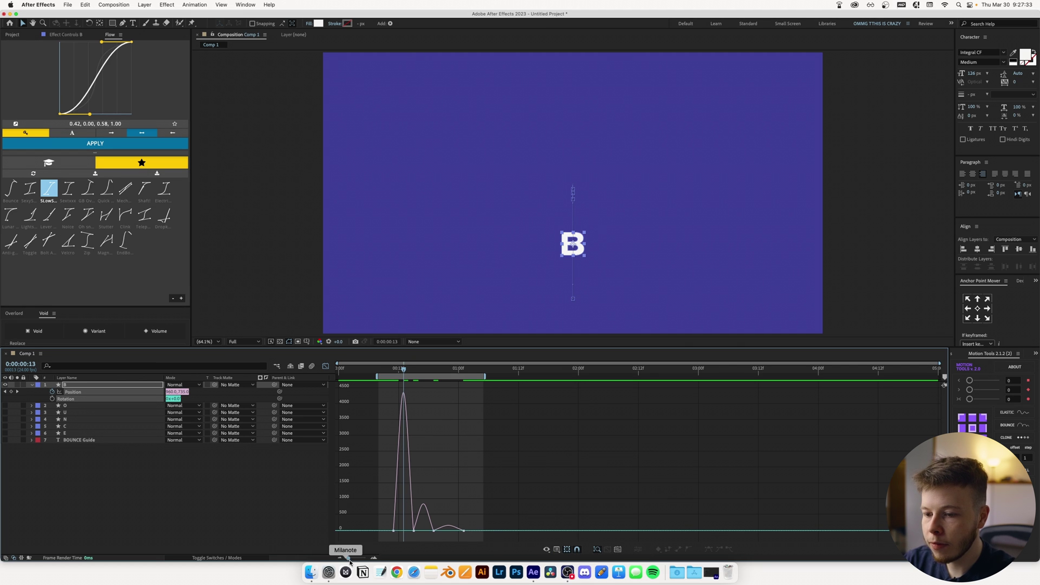
{"action": "left_click_drag", "start_coordinate": [348, 558], "coordinate": [367, 559]}
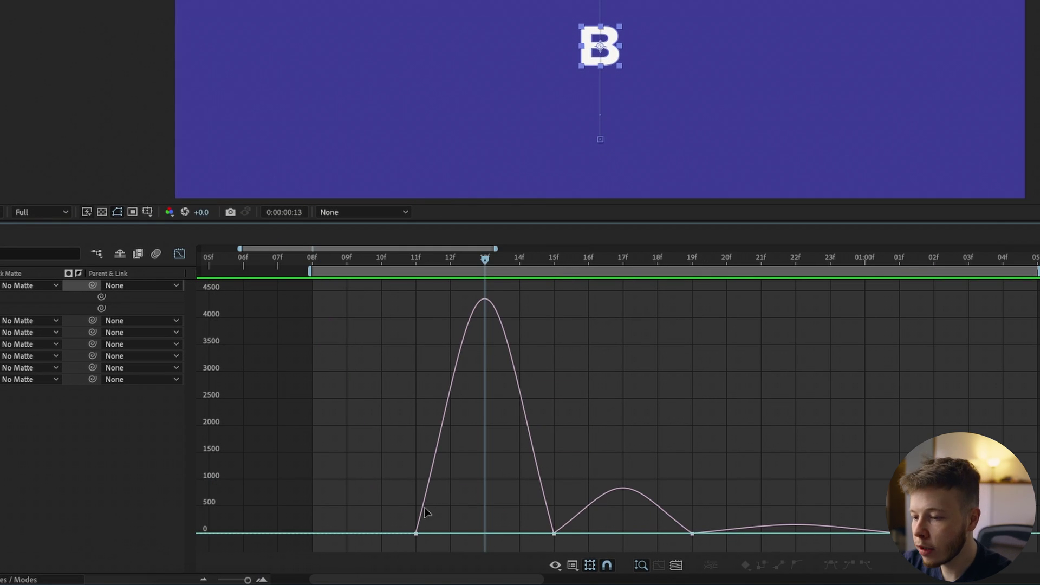
Step: Raise the speed slightly above zero at the frame 15 and frame 19 Position keyframes in the graph and preview the bounce
{"action": "left_click", "coordinate": [11, 444]}
{"action": "left_click", "coordinate": [3, 297]}
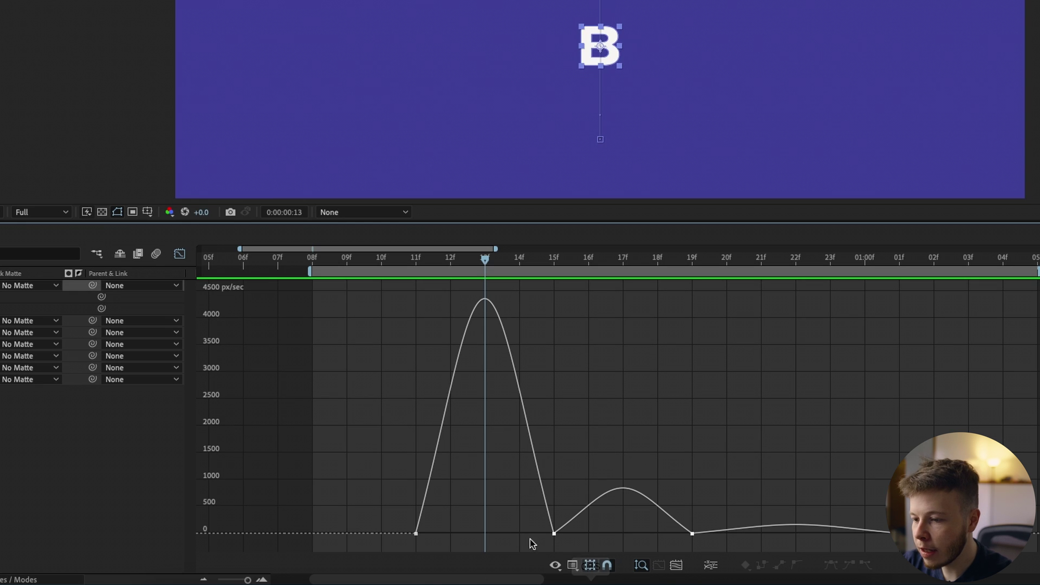
{"action": "left_click_drag", "start_coordinate": [554, 533], "coordinate": [555, 523]}
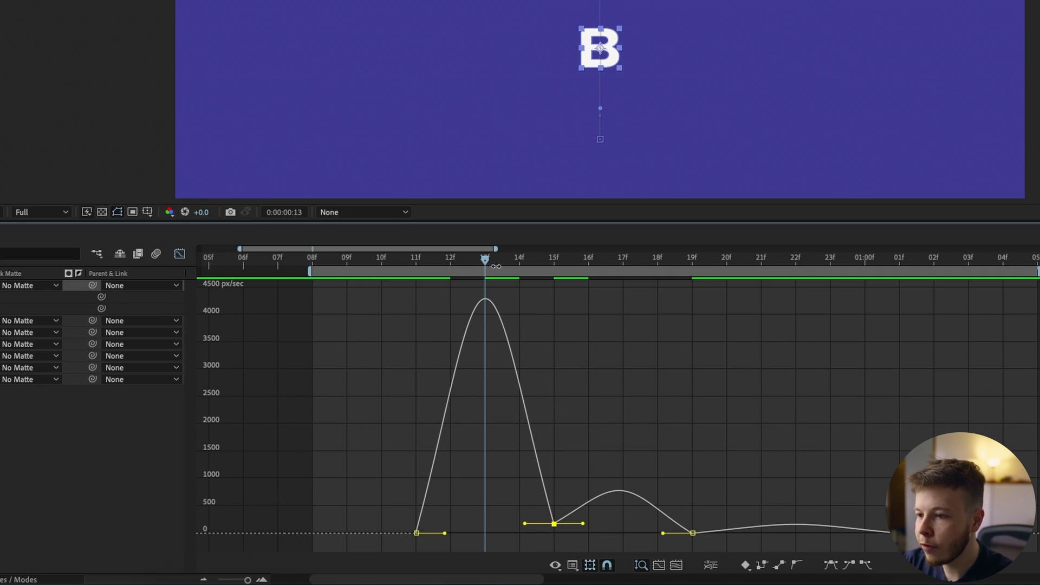
{"action": "left_click_drag", "start_coordinate": [488, 260], "coordinate": [583, 303]}
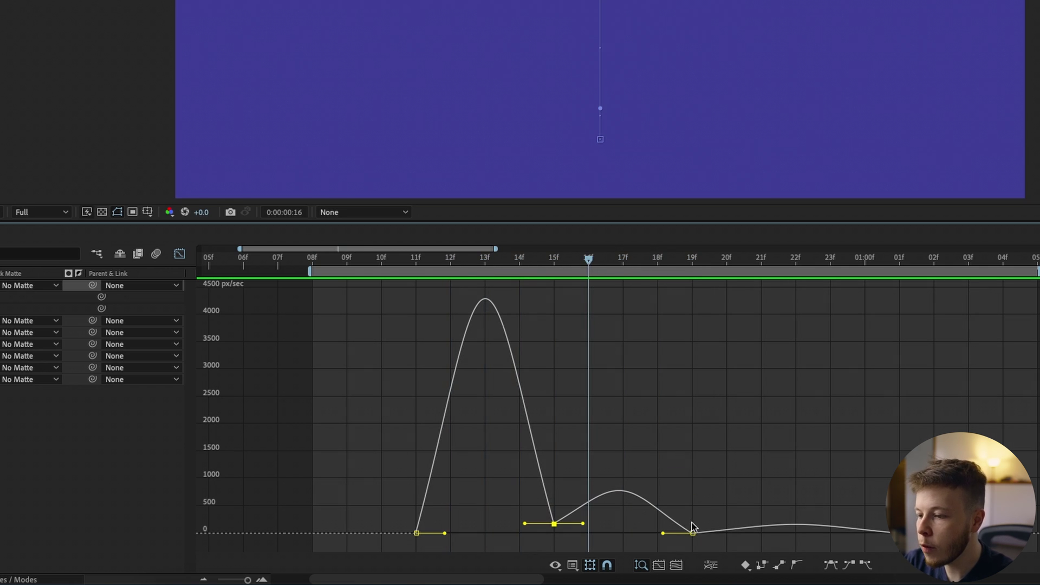
{"action": "left_click_drag", "start_coordinate": [693, 534], "coordinate": [694, 528]}
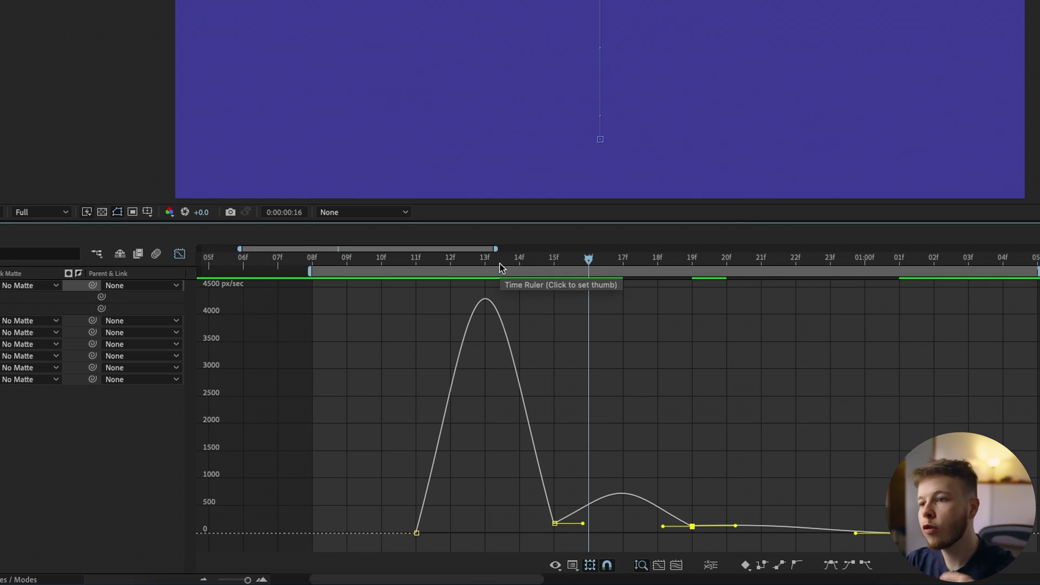
{"action": "left_click", "coordinate": [446, 268]}
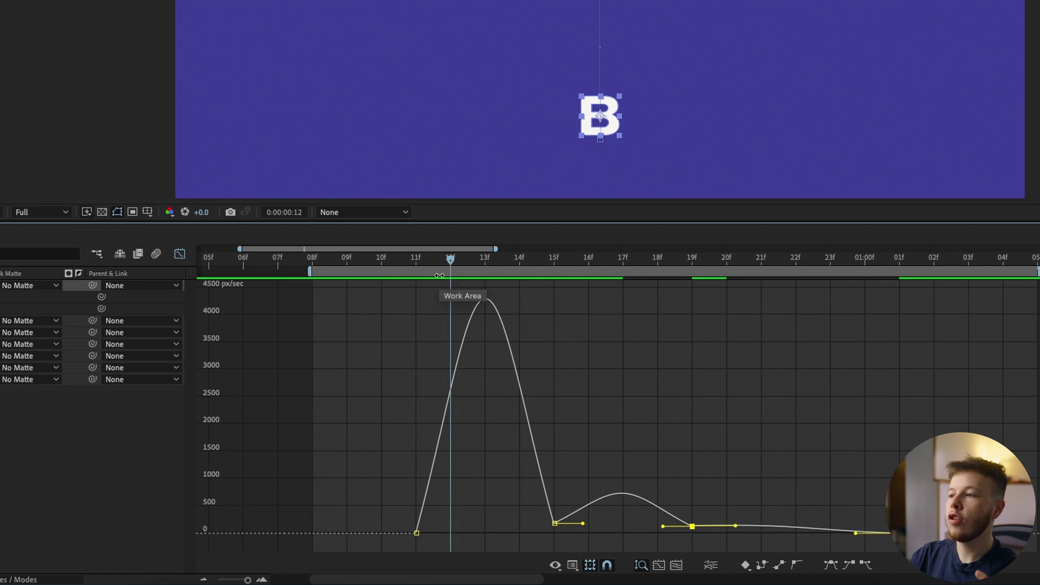
{"action": "left_click_drag", "start_coordinate": [444, 264], "coordinate": [356, 350]}
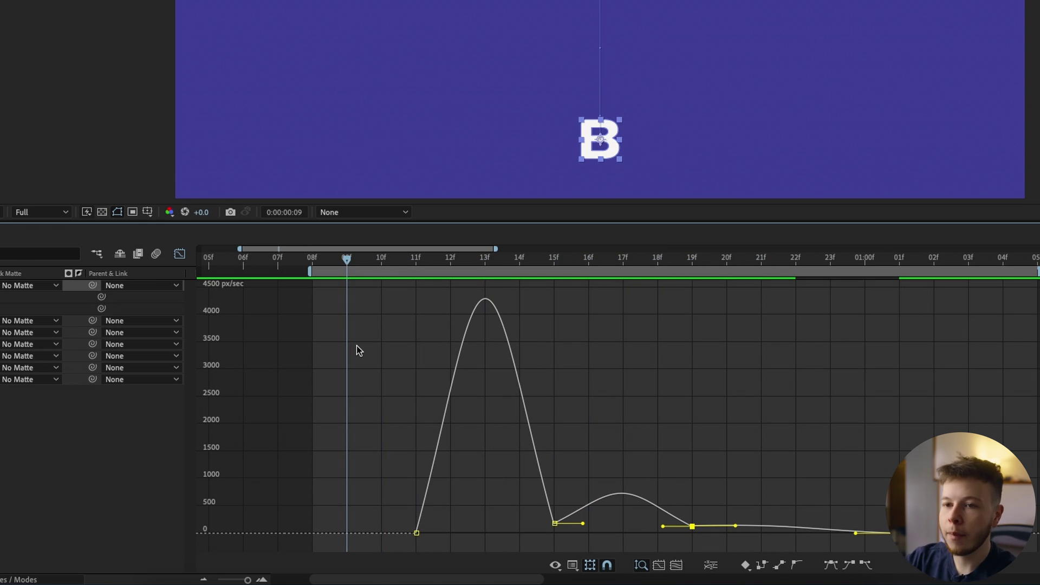
{"action": "key", "text": "space"}
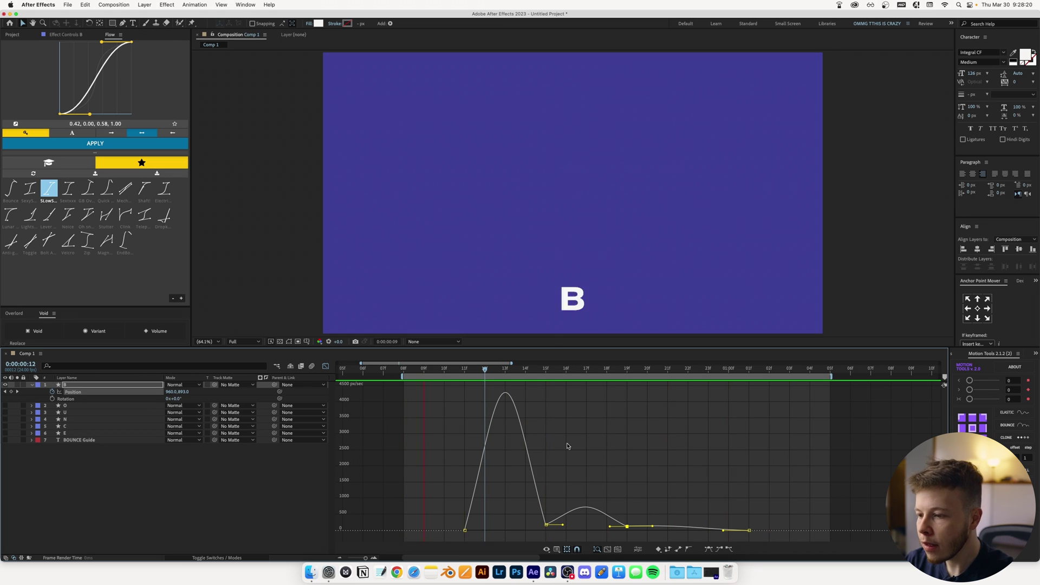
{"action": "key", "text": "space"}
Step: Close the graph view, then move the last Position keyframe to 1:03 and the third one to frame 18
{"action": "left_click", "coordinate": [325, 366]}
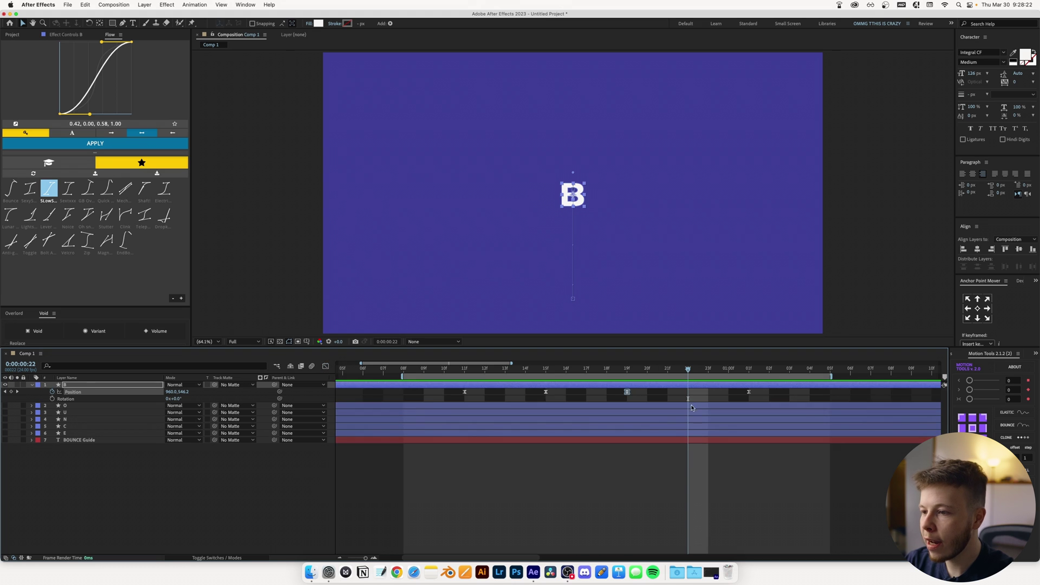
{"action": "left_click", "coordinate": [687, 404]}
{"action": "left_click_drag", "start_coordinate": [749, 392], "coordinate": [787, 393]}
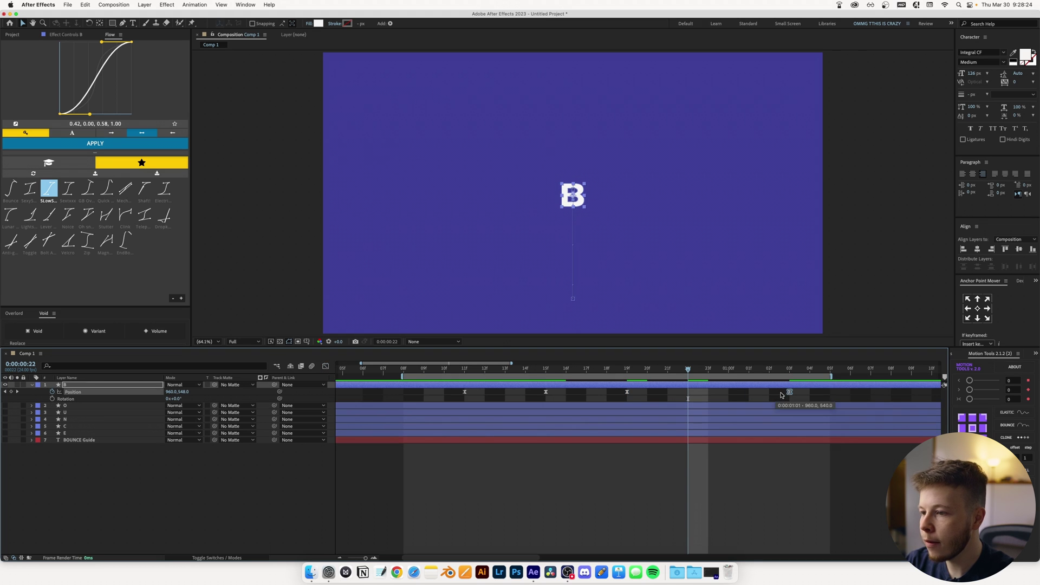
{"action": "left_click", "coordinate": [626, 393]}
{"action": "left_click_drag", "start_coordinate": [618, 396], "coordinate": [612, 397]}
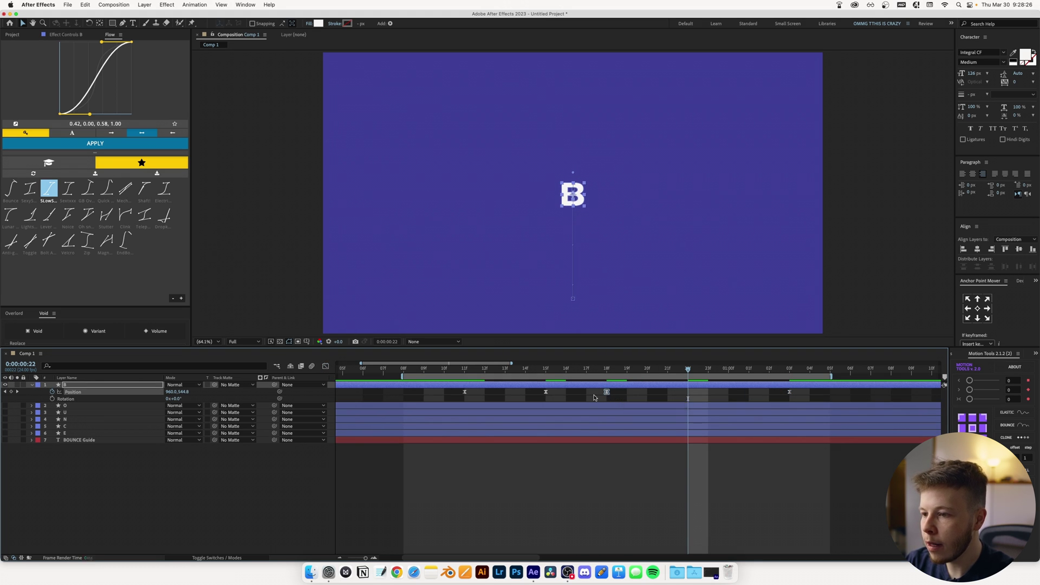
Step: In the speed graph, skew the hump between the frame 15 and frame 18 Position keyframes toward frame 15 and preview the bounce
{"action": "left_click", "coordinate": [325, 366]}
{"action": "left_click_drag", "start_coordinate": [483, 372], "coordinate": [410, 386]}
{"action": "key", "text": "space"}
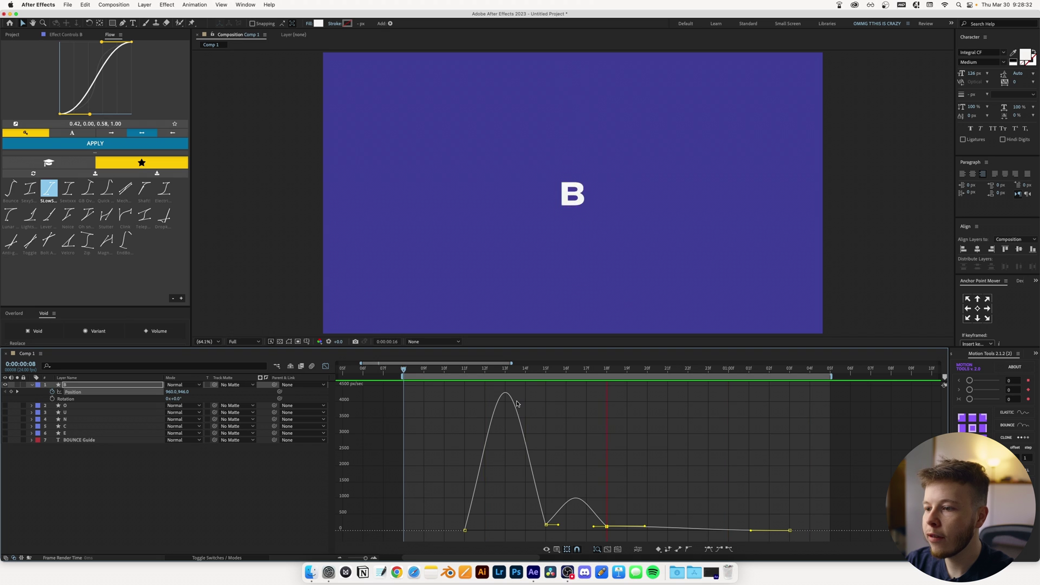
{"action": "key", "text": "space"}
{"action": "left_click", "coordinate": [561, 511]}
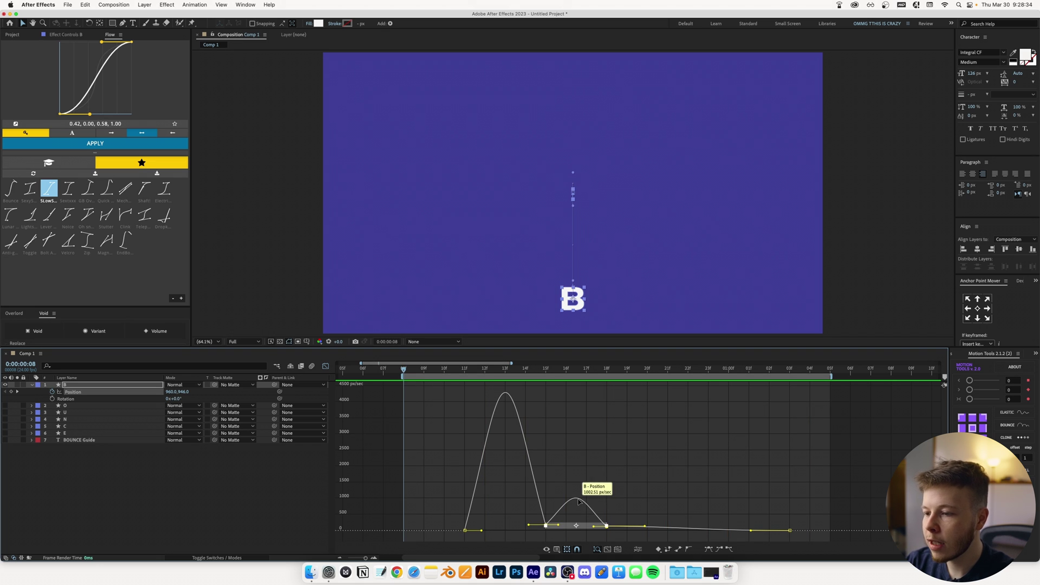
{"action": "left_click", "coordinate": [568, 534]}
{"action": "left_click_drag", "start_coordinate": [557, 525], "coordinate": [589, 526]}
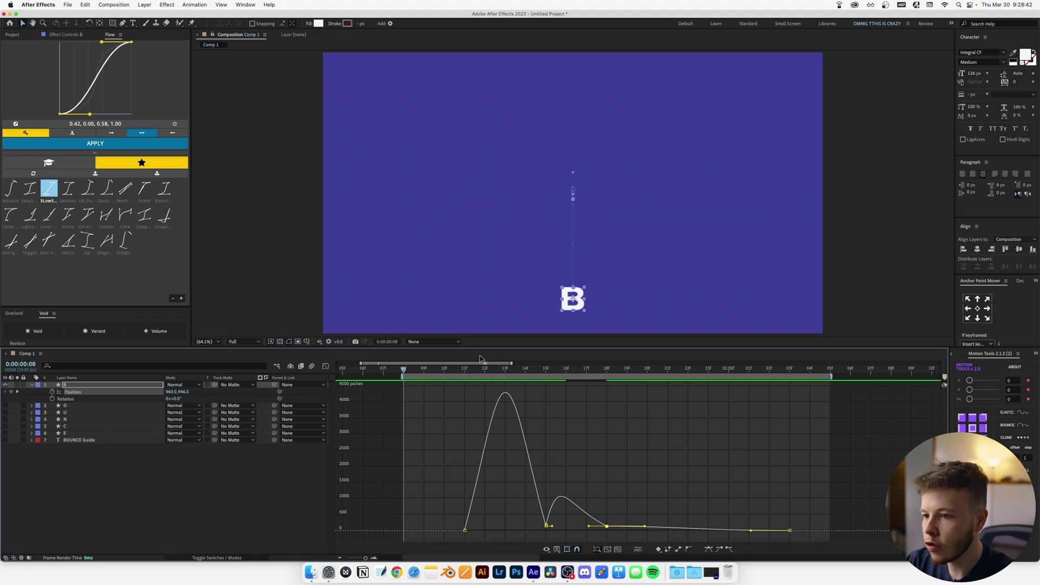
{"action": "key", "text": "space"}
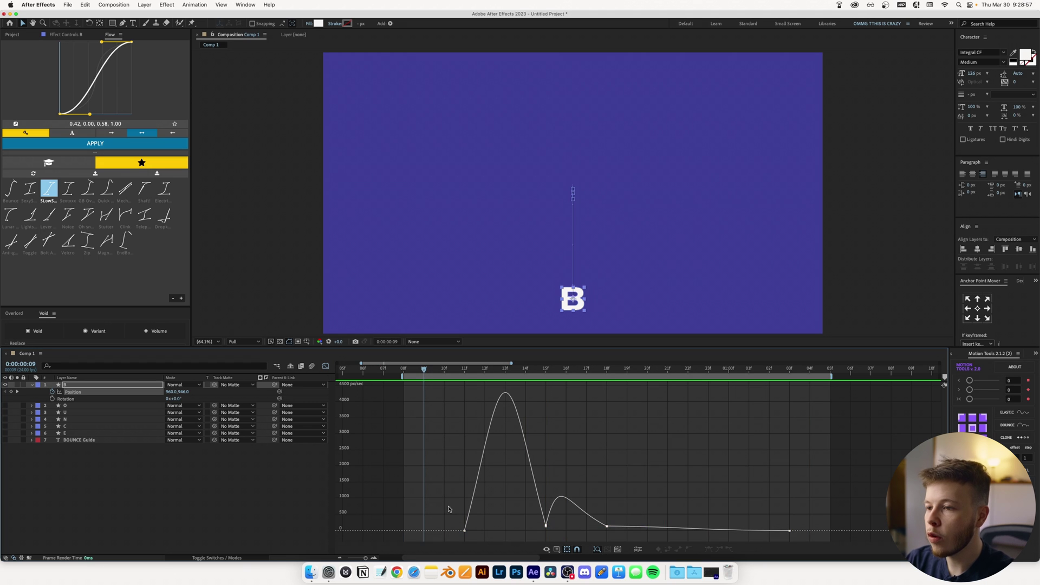
Step: Lengthen the outgoing ease of the frame 11 Position keyframe so the first speed peak comes later, and close the graph
{"action": "left_click_drag", "start_coordinate": [450, 508], "coordinate": [496, 532]}
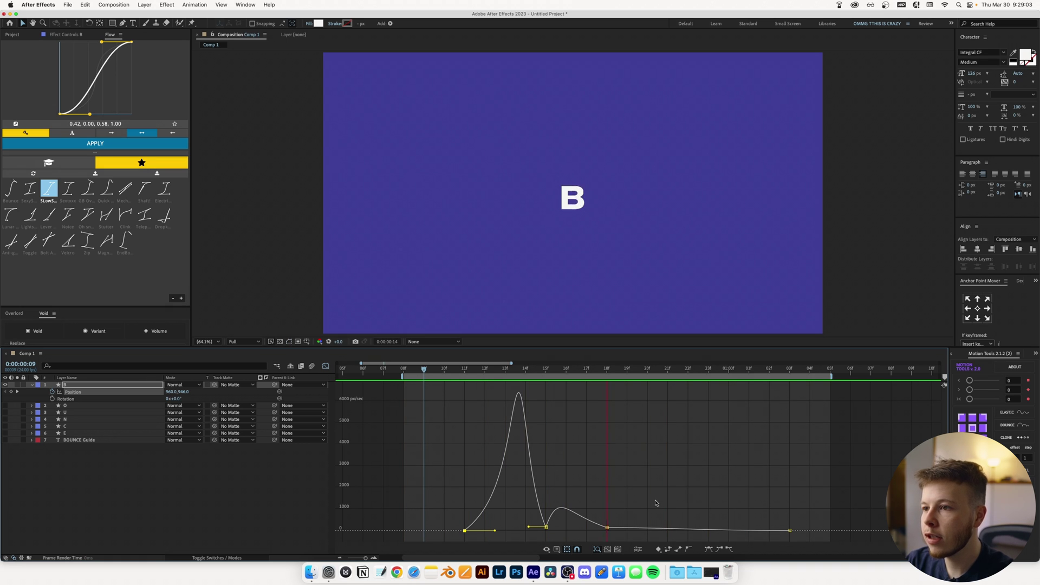
{"action": "left_click", "coordinate": [325, 366]}
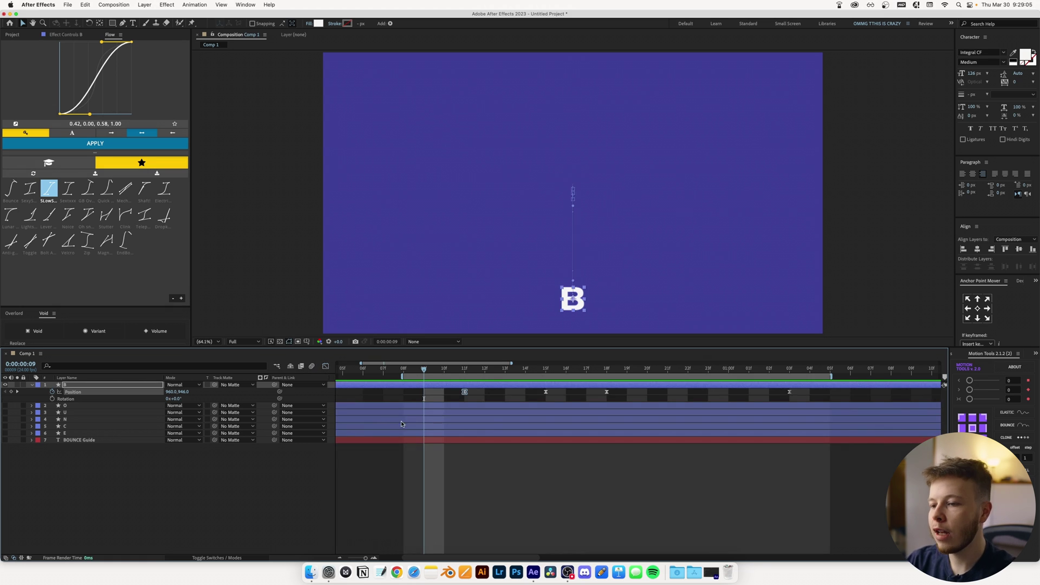
{"action": "left_click", "coordinate": [439, 483]}
Step: Keyframe the B's Rotation at 0x+0.0° on frame 17 and set it to -1x on frame 11
{"action": "left_click", "coordinate": [348, 558]}
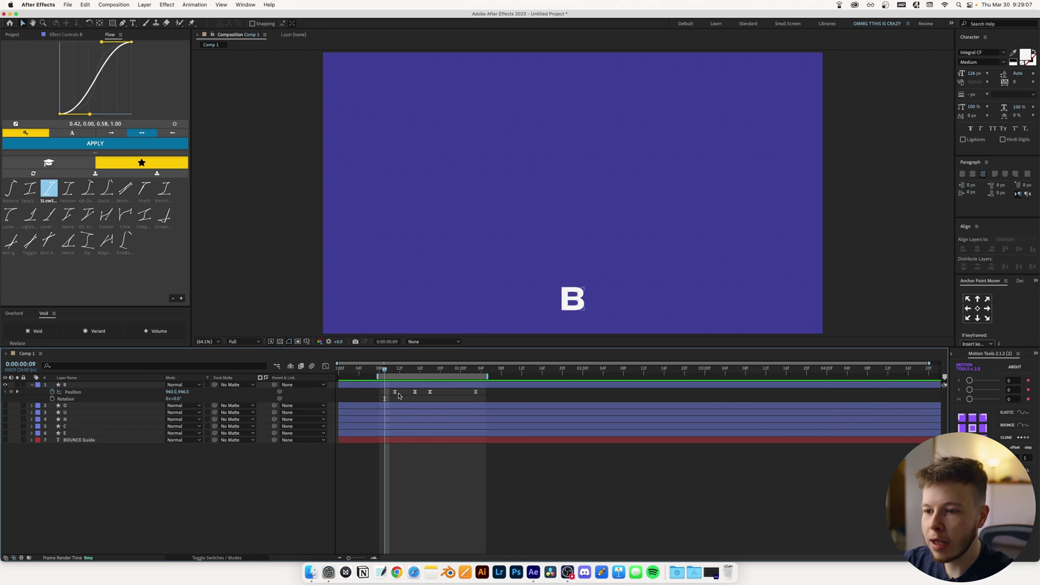
{"action": "left_click_drag", "start_coordinate": [388, 373], "coordinate": [426, 372]}
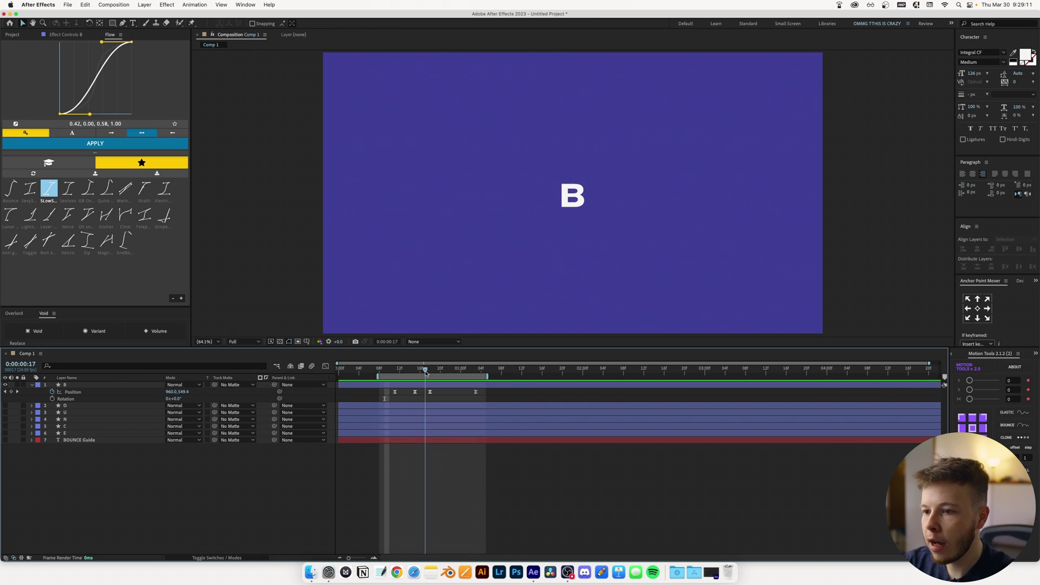
{"action": "left_click", "coordinate": [52, 398]}
{"action": "key", "text": "j"}
{"action": "key", "text": "j"}
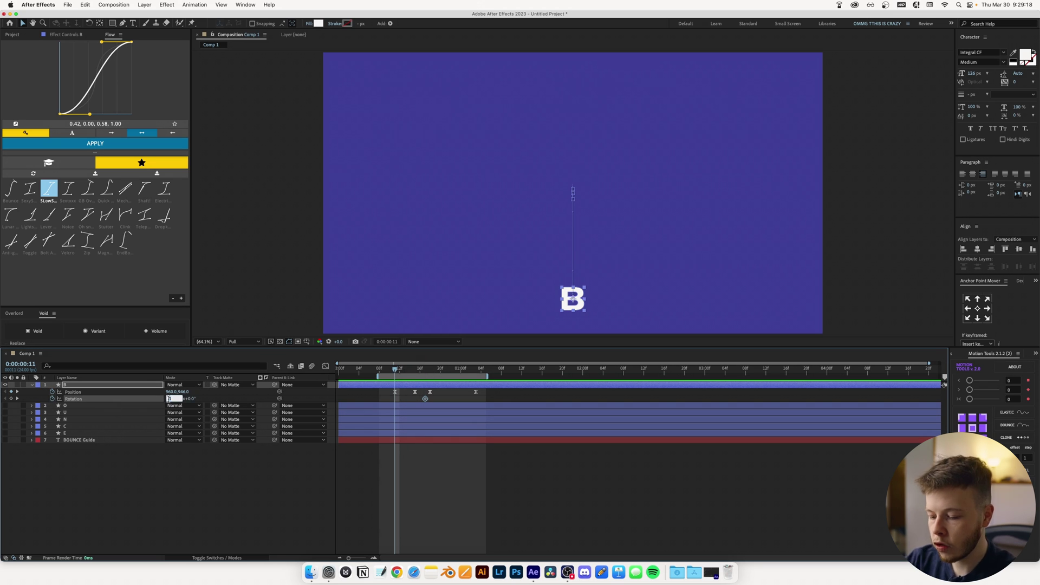
Step: Apply the Flow curve 0.42, 0.00, 0.58, 1.00 to both of the B's Rotation keyframes and preview the spin
{"action": "left_click", "coordinate": [424, 398], "text": "shift"}
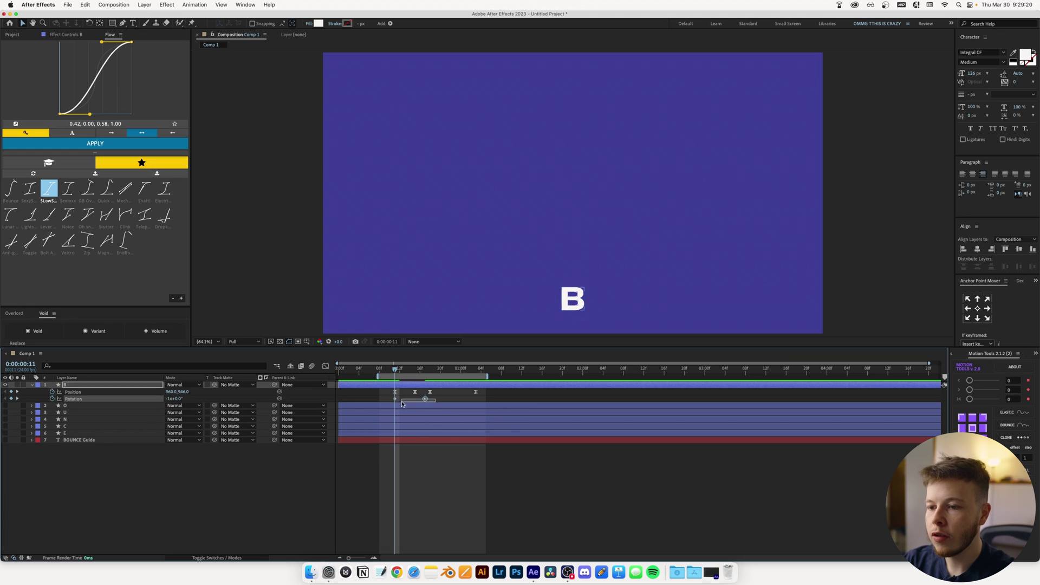
{"action": "left_click", "coordinate": [75, 144]}
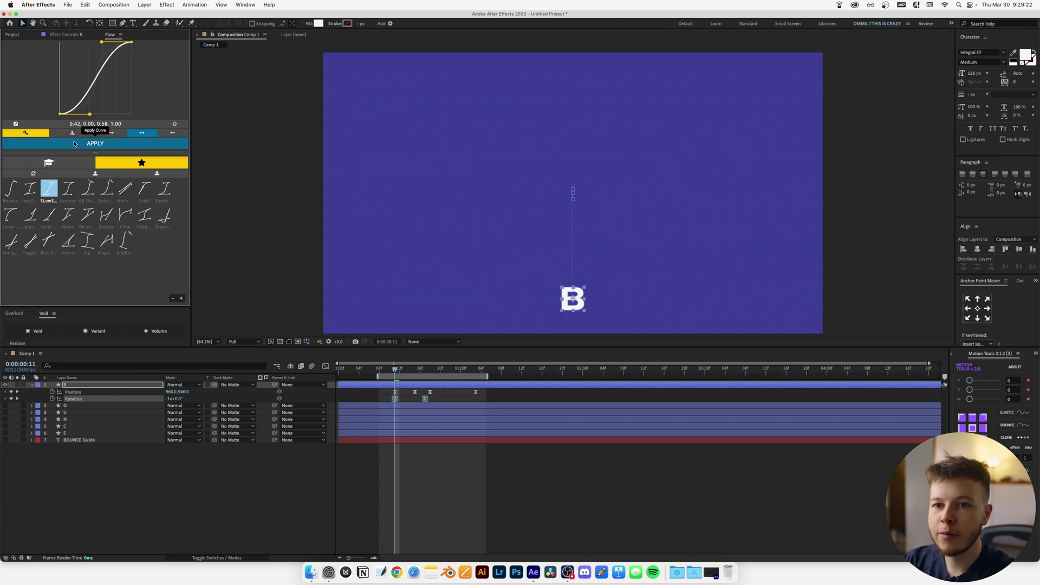
{"action": "left_click", "coordinate": [378, 370]}
{"action": "key", "text": "space"}
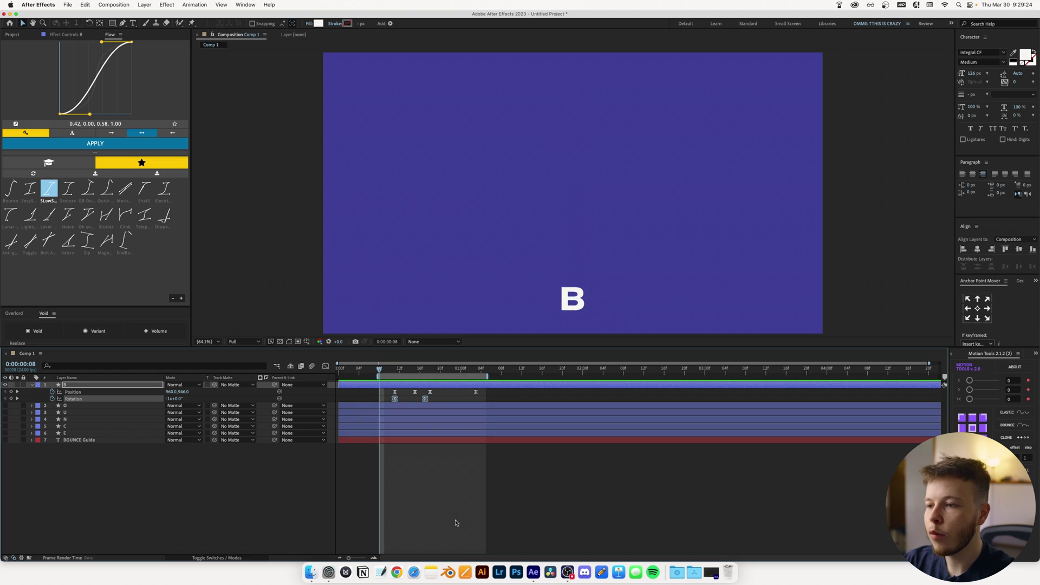
{"action": "left_click", "coordinate": [383, 369]}
{"action": "mouse_move", "coordinate": [382, 371]}
{"action": "left_mouse_down"}
{"action": "mouse_move", "coordinate": [435, 371]}
{"action": "mouse_move", "coordinate": [388, 379]}
{"action": "left_mouse_up"}
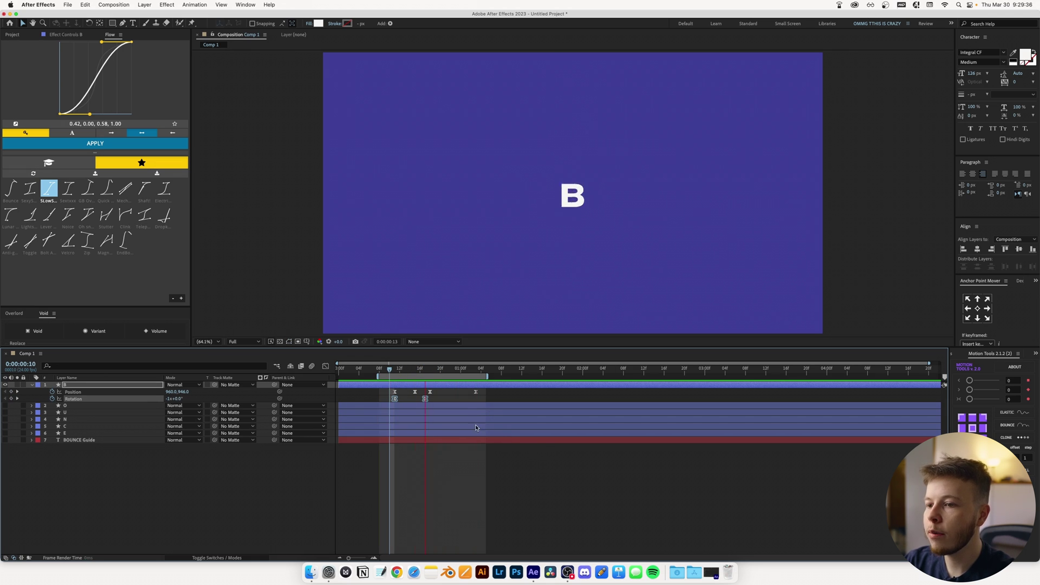
{"action": "key", "text": "space"}
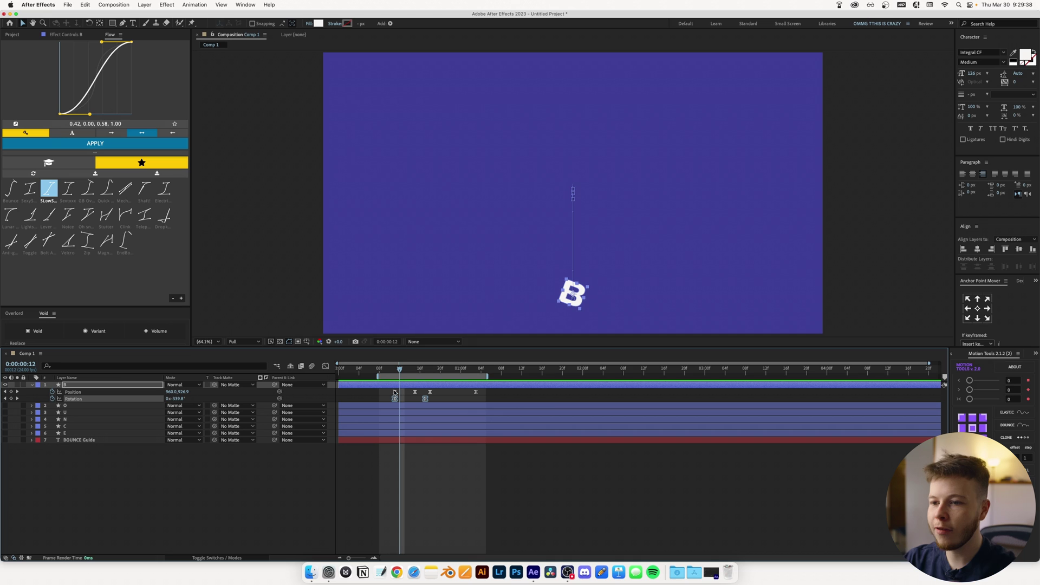
Step: Extend the work area start to frame 0 and move the B's first three Position keyframes to frames 4, 10 and 14
{"action": "left_click_drag", "start_coordinate": [378, 379], "coordinate": [496, 396]}
{"action": "left_click_drag", "start_coordinate": [394, 393], "coordinate": [358, 392]}
Step: Move the B's Rotation keyframes to frames 4 and 12 and preview the animation from the start
{"action": "left_click_drag", "start_coordinate": [433, 397], "coordinate": [355, 399]}
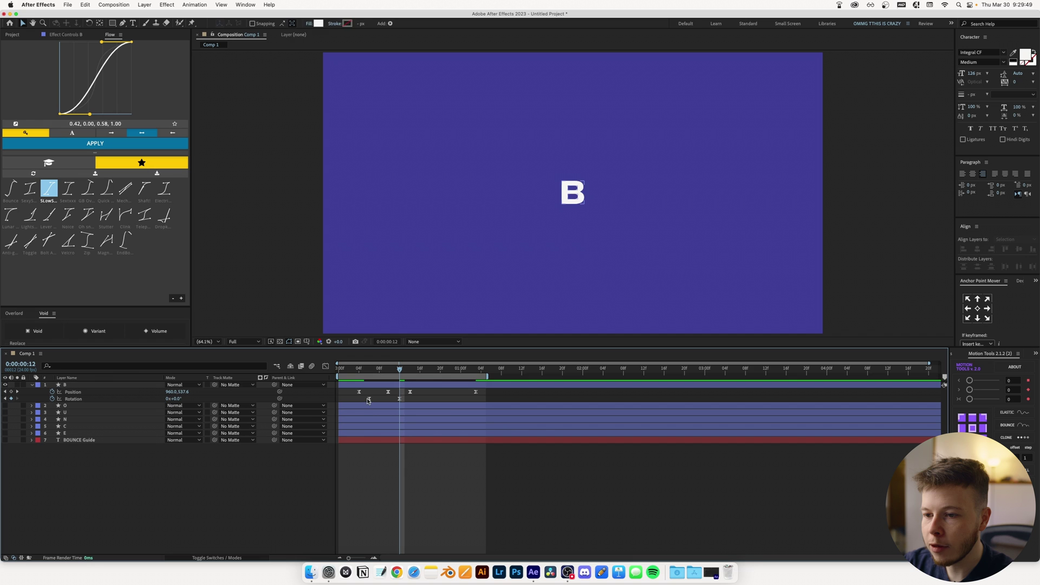
{"action": "left_click_drag", "start_coordinate": [361, 370], "coordinate": [338, 370]}
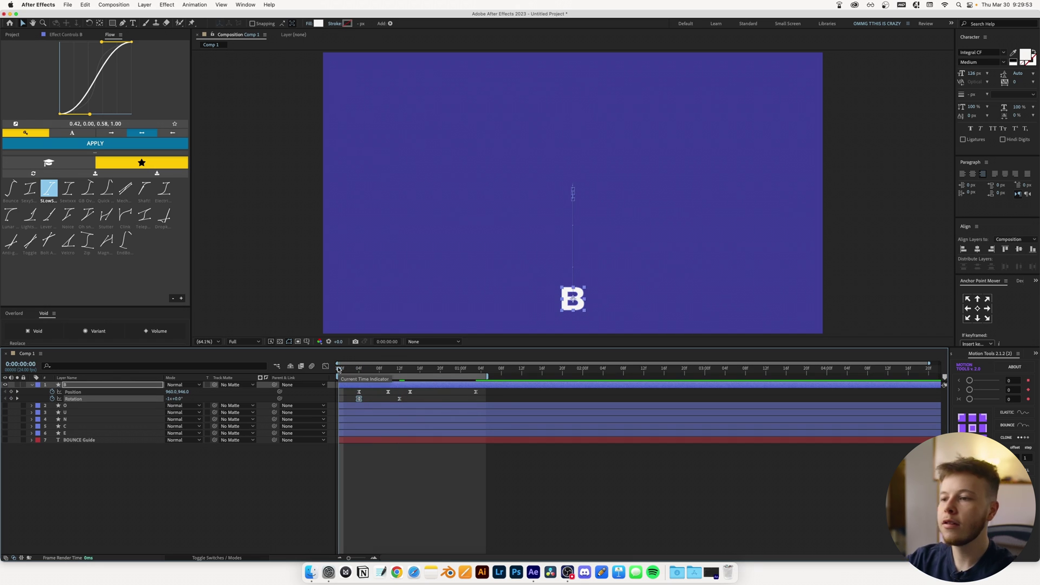
{"action": "key", "text": "space"}
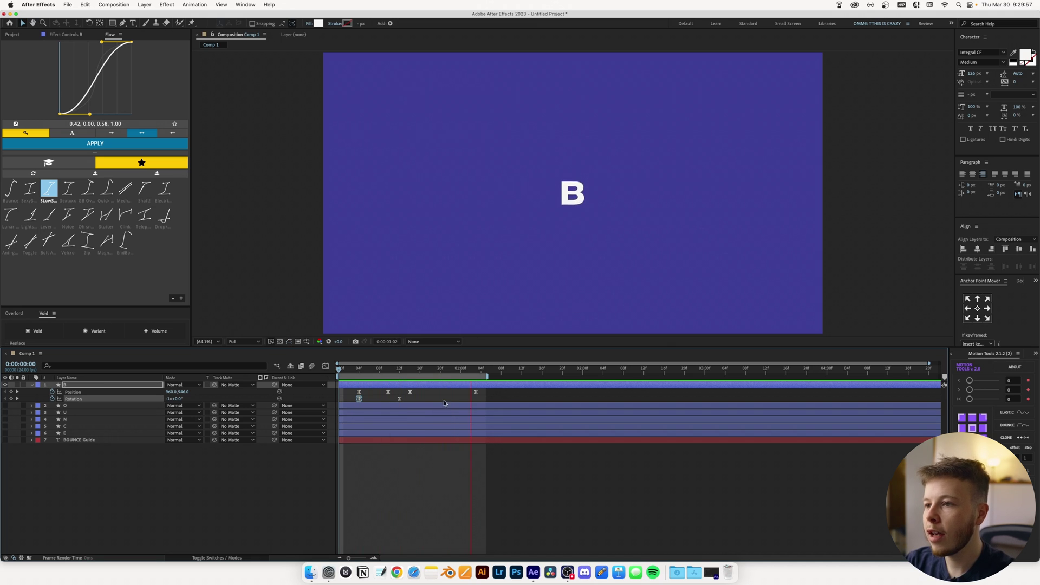
Step: Move the Rotation keyframes to frames 2 and 11, trim the B layer's start to frame 7, and preview from the beginning
{"action": "mouse_move", "coordinate": [379, 370]}
{"action": "left_mouse_down"}
{"action": "mouse_move", "coordinate": [404, 402]}
{"action": "mouse_move", "coordinate": [348, 399]}
{"action": "mouse_move", "coordinate": [348, 370]}
{"action": "mouse_move", "coordinate": [395, 370]}
{"action": "mouse_move", "coordinate": [362, 376]}
{"action": "mouse_move", "coordinate": [371, 376]}
{"action": "left_mouse_up"}
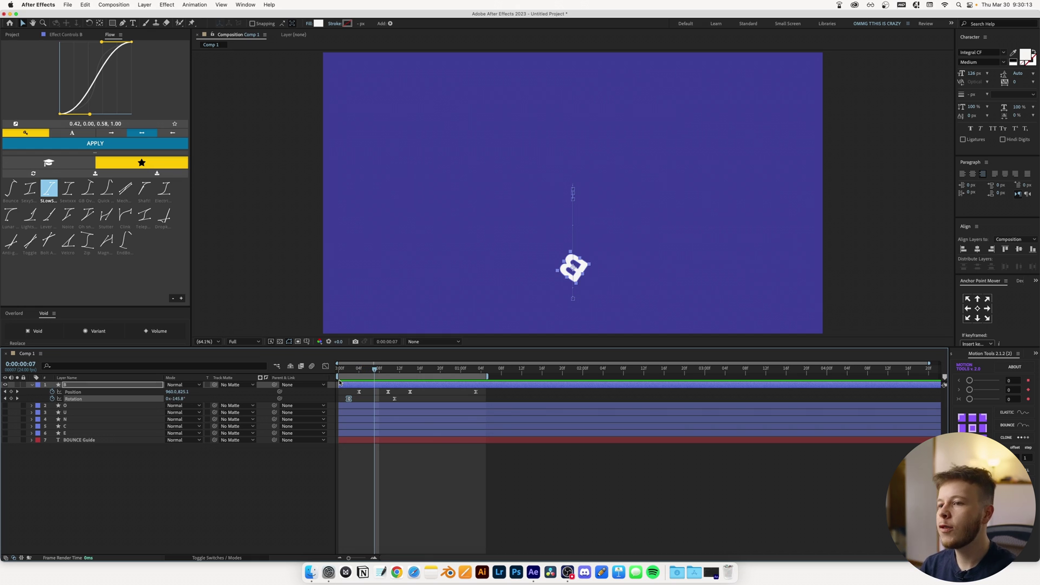
{"action": "left_click_drag", "start_coordinate": [339, 385], "coordinate": [371, 387]}
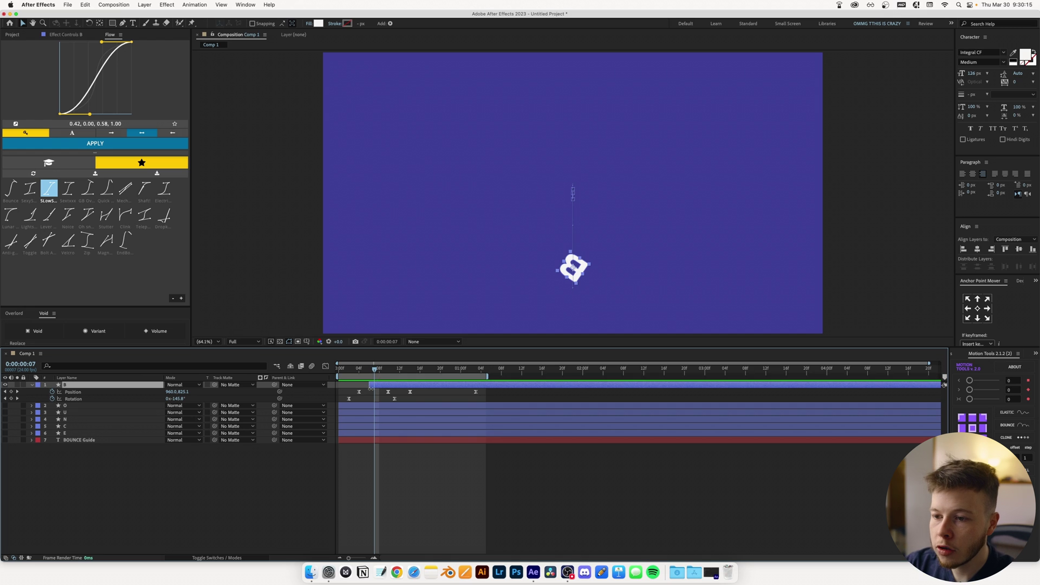
{"action": "key", "text": "Home"}
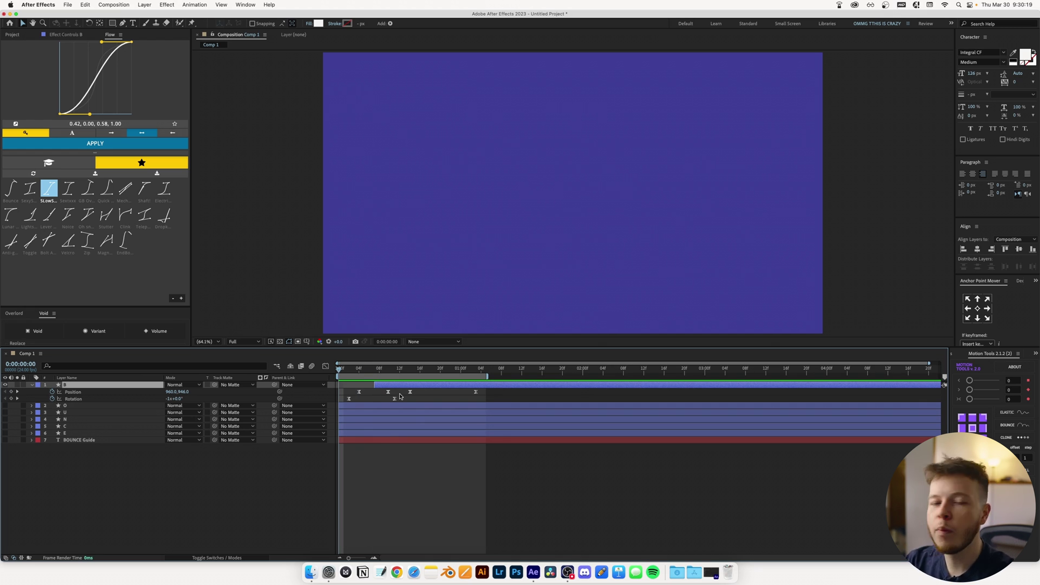
{"action": "key", "text": "space"}
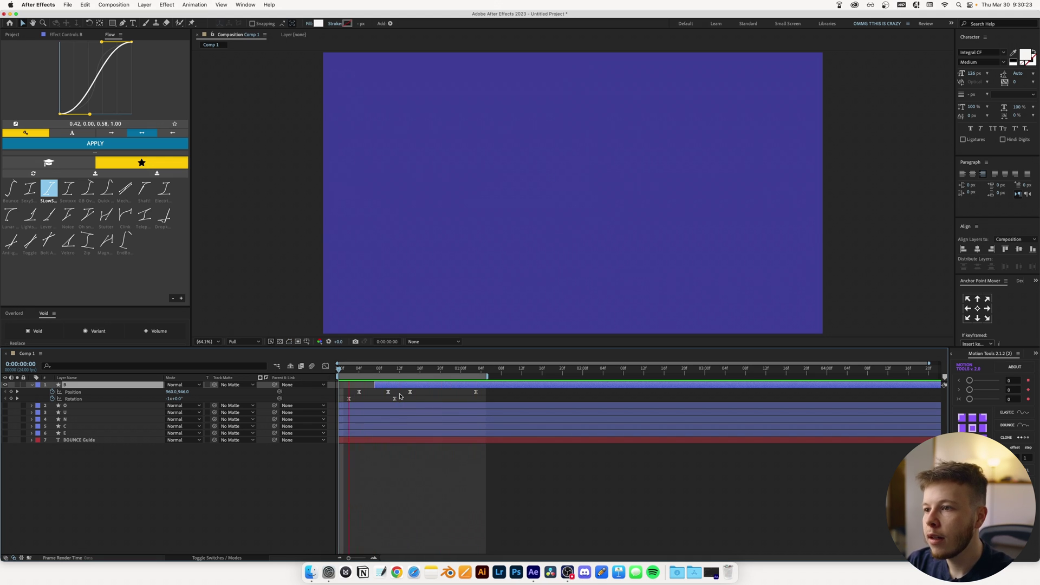
{"action": "key", "text": "space"}
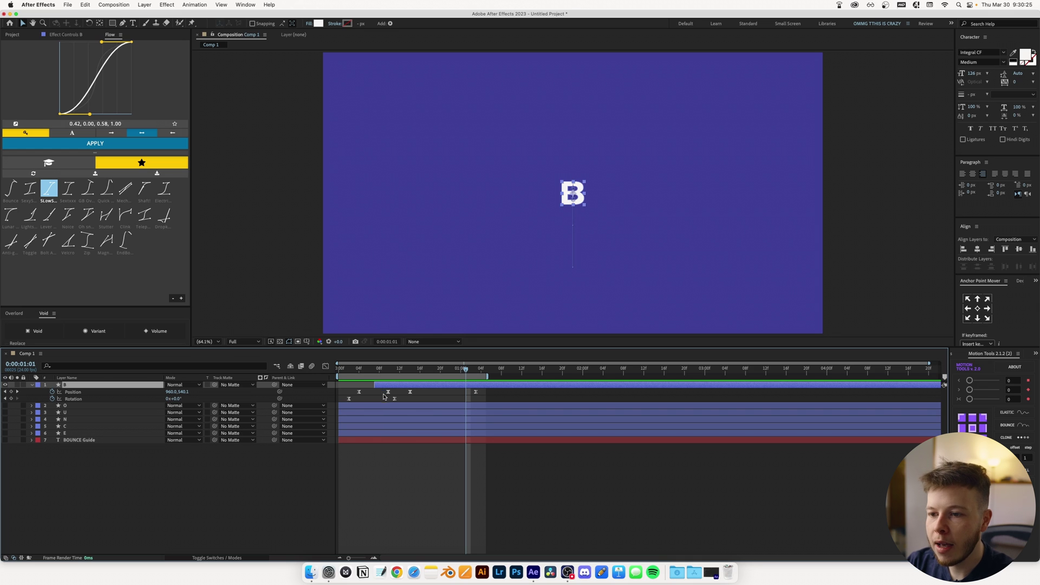
Step: Move the B's first Position keyframe to frame 2, extend the layer's start to frame 6, and preview the result
{"action": "left_click_drag", "start_coordinate": [357, 394], "coordinate": [349, 395]}
{"action": "left_click", "coordinate": [373, 384]}
{"action": "key", "text": "space"}
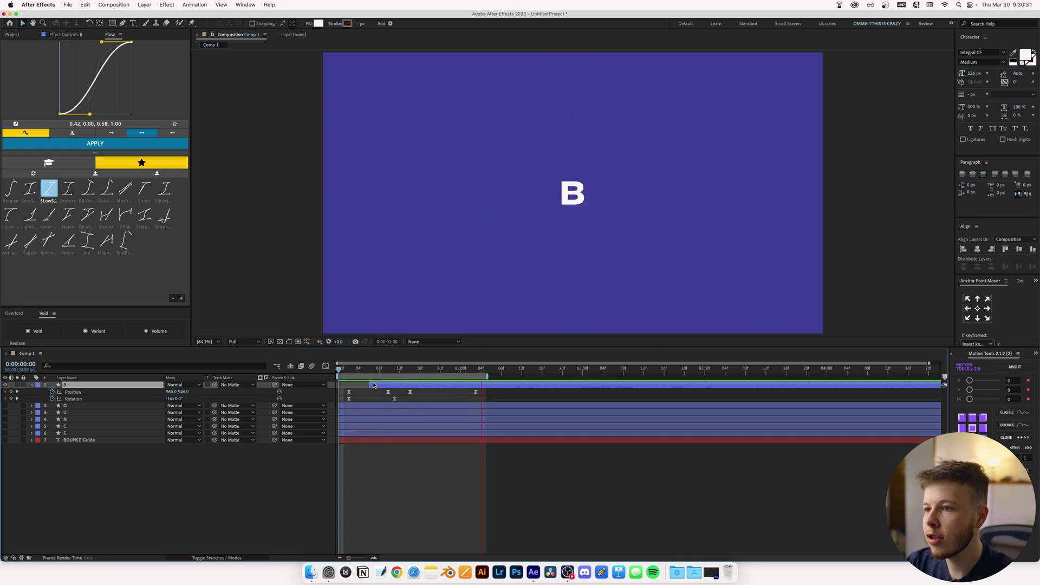
{"action": "key", "text": "space"}
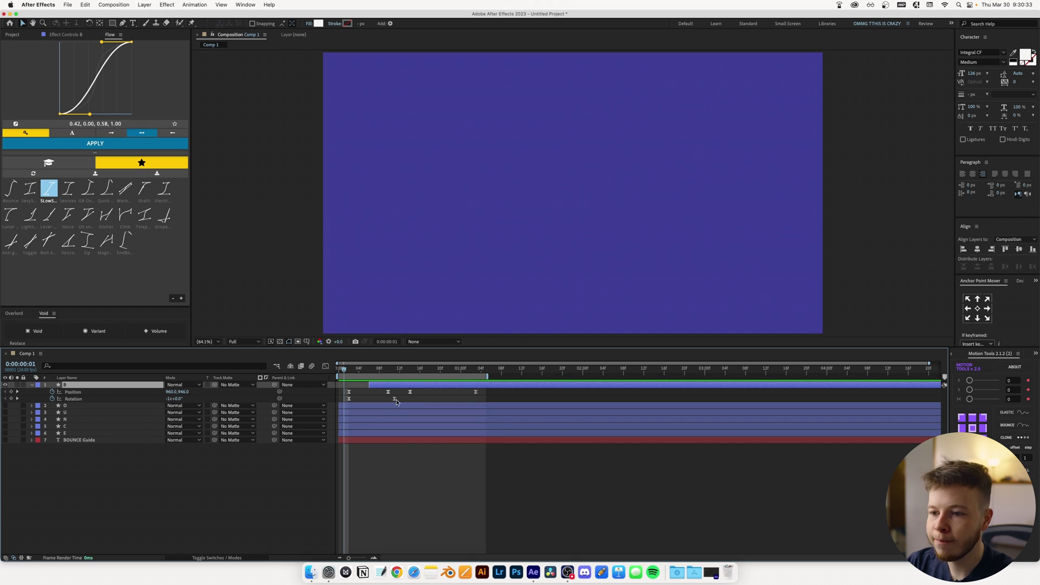
Step: Make the BOUNCE Guide layer visible and set its opacity to 10%
{"action": "left_click", "coordinate": [435, 368]}
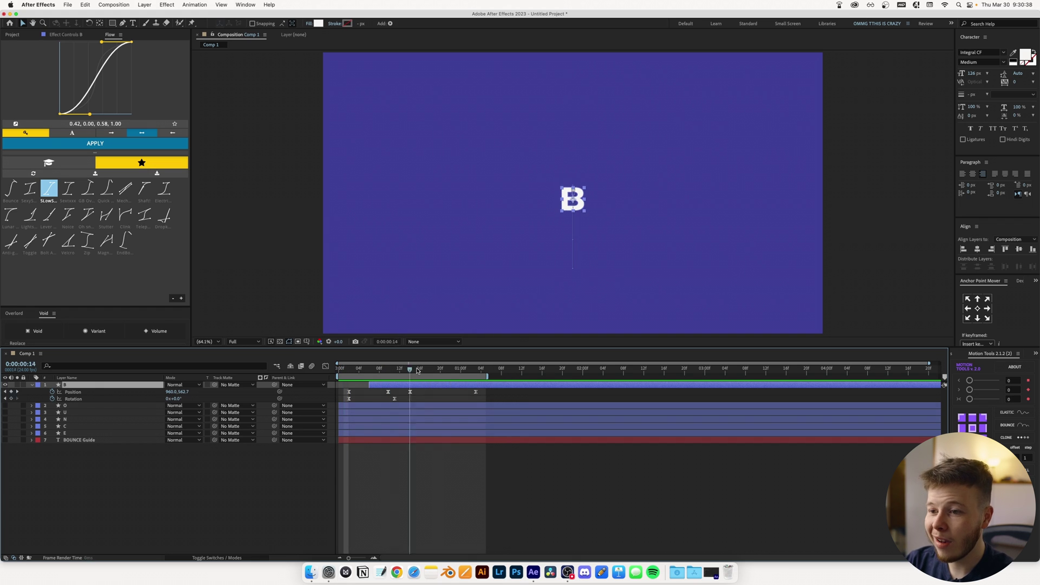
{"action": "left_click", "coordinate": [5, 439]}
{"action": "left_click", "coordinate": [72, 439]}
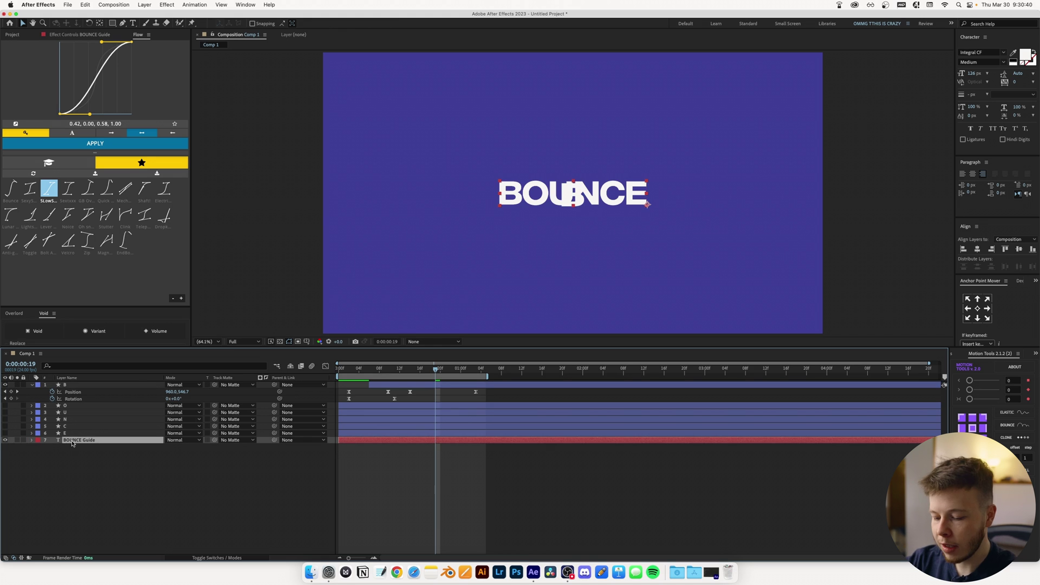
{"action": "left_click", "coordinate": [170, 447]}
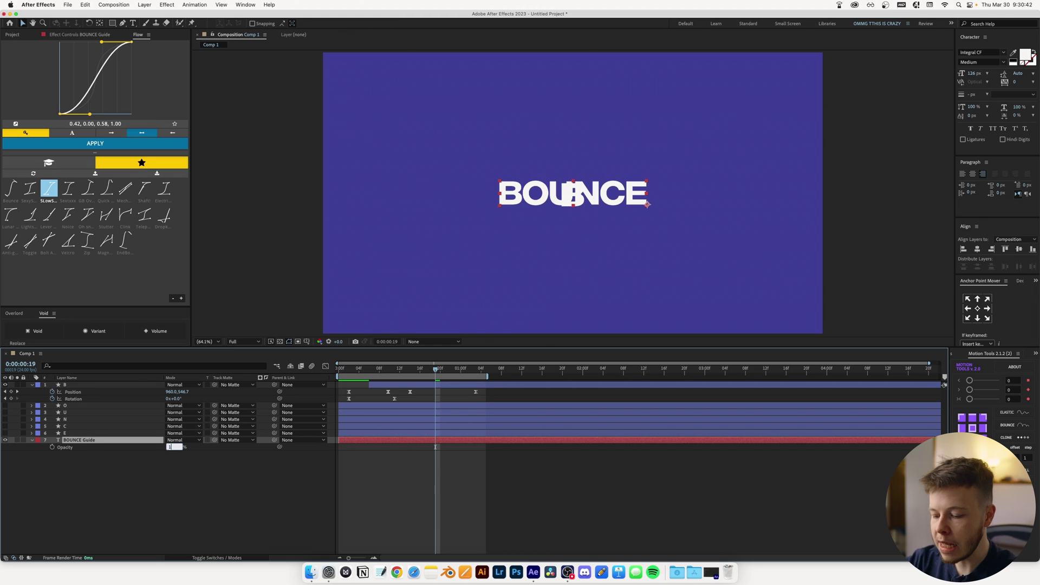
{"action": "type", "text": "10"}
{"action": "key", "text": "Return"}
{"action": "left_click", "coordinate": [95, 443]}
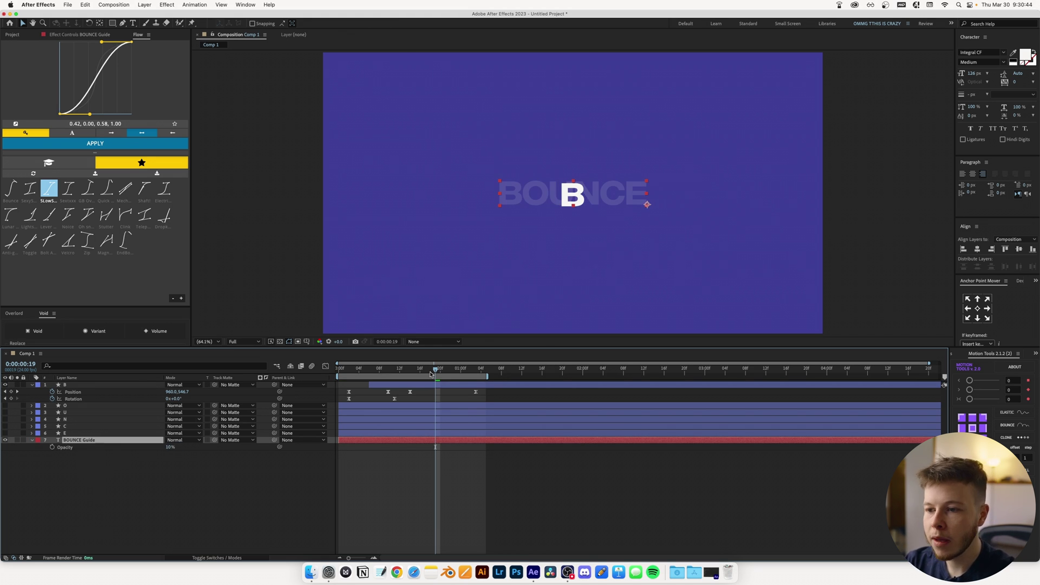
Step: At 1:04, extend the work area to the composition's end and create a Void as parent of the B layer
{"action": "left_click_drag", "start_coordinate": [437, 372], "coordinate": [479, 371]}
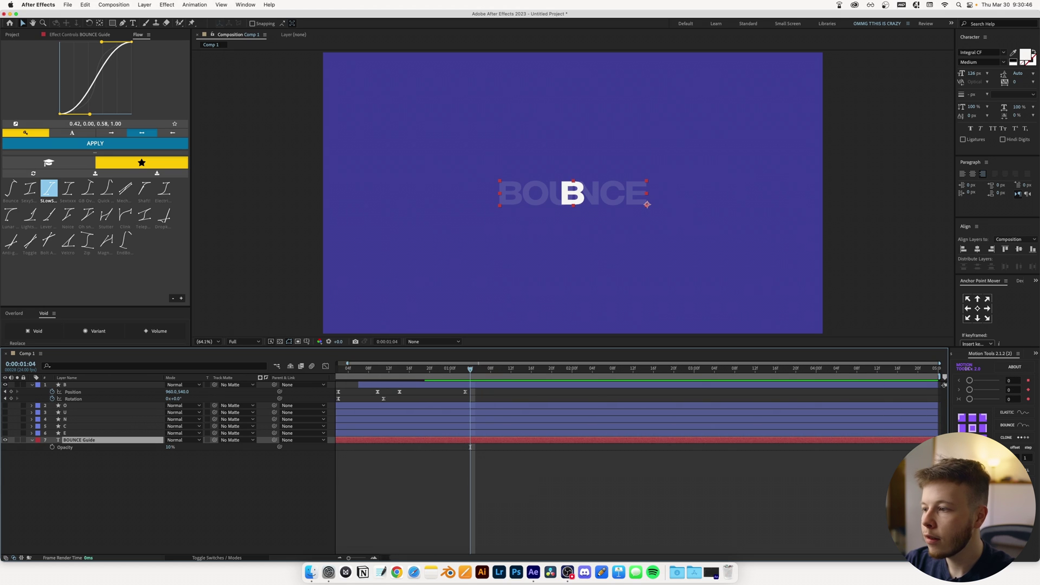
{"action": "left_click_drag", "start_coordinate": [349, 557], "coordinate": [335, 557]}
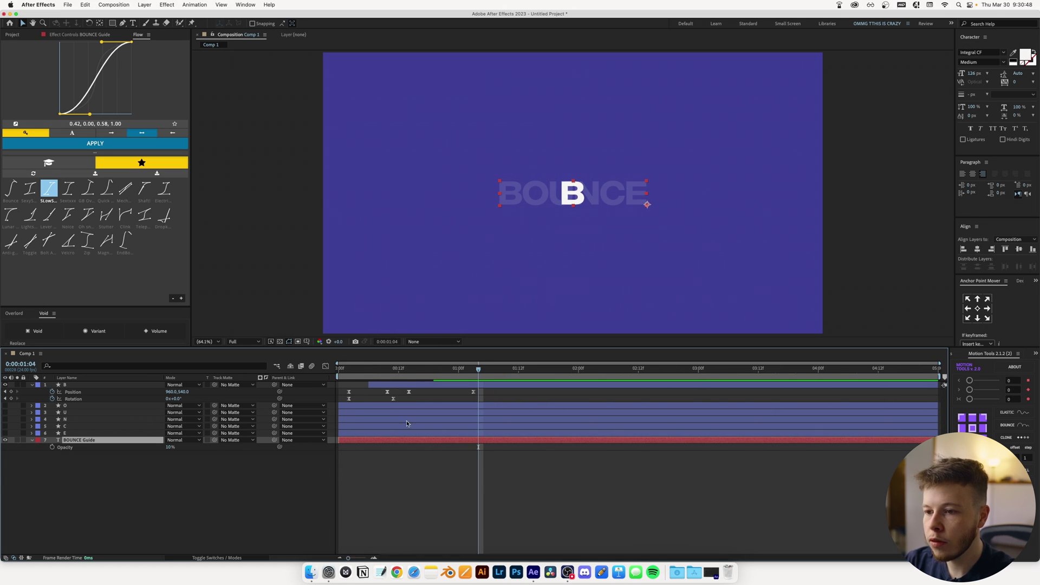
{"action": "left_click", "coordinate": [399, 386]}
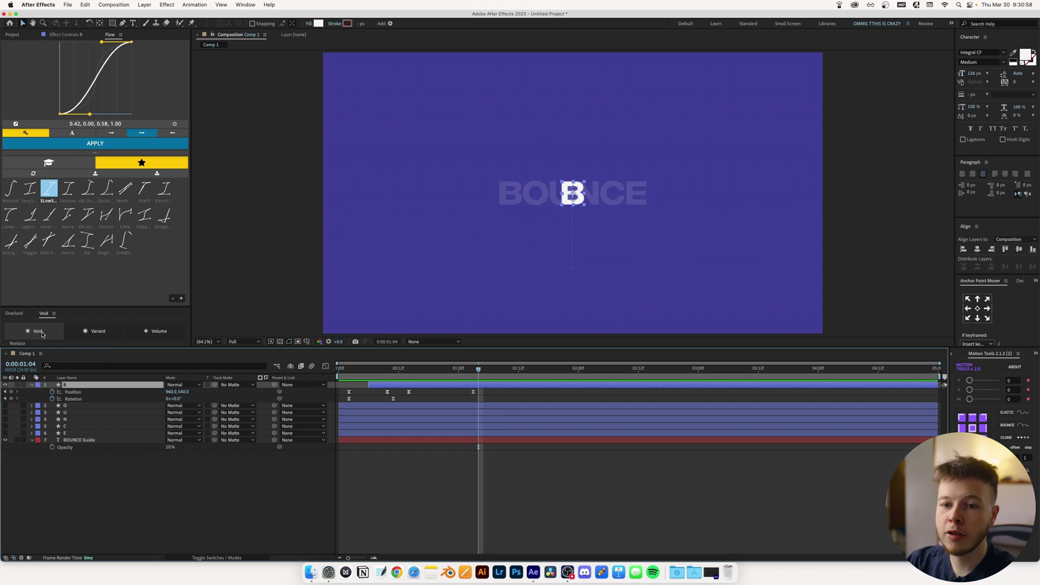
{"action": "left_click", "coordinate": [42, 333]}
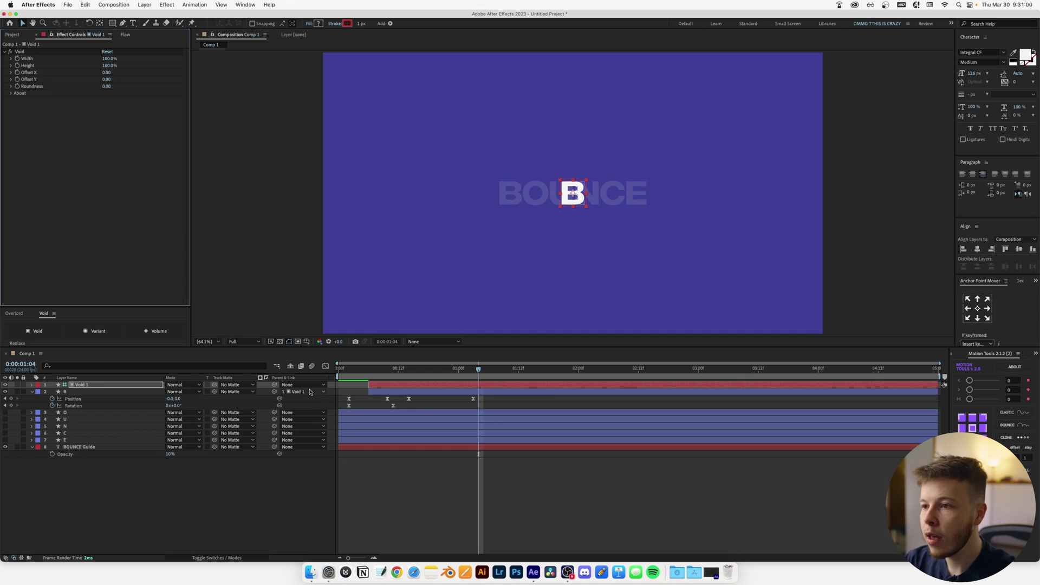
Step: Reveal the void's Position and move its anchor point to the B's lower-left corner, at about 917.5, 584.0
{"action": "key", "text": "p"}
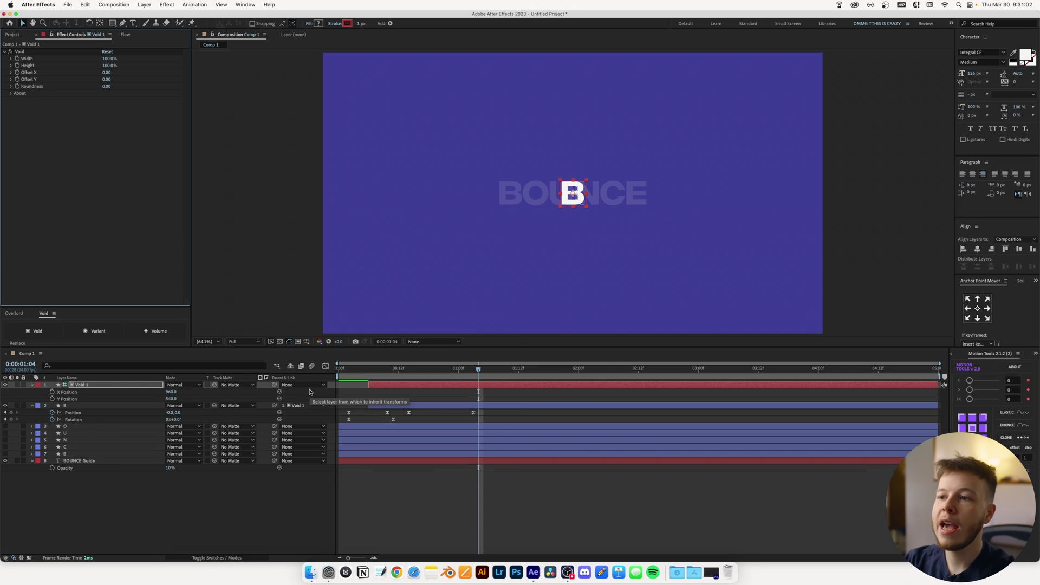
{"action": "scroll", "coordinate": [586, 182], "scroll_direction": "up", "scroll_amount": 4}
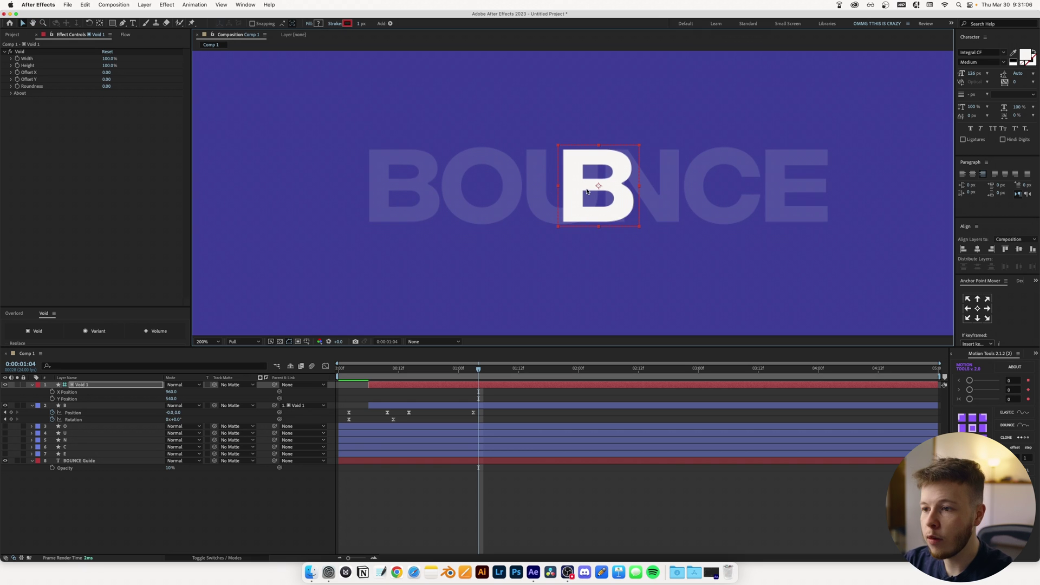
{"action": "left_click_drag", "start_coordinate": [598, 187], "coordinate": [563, 221]}
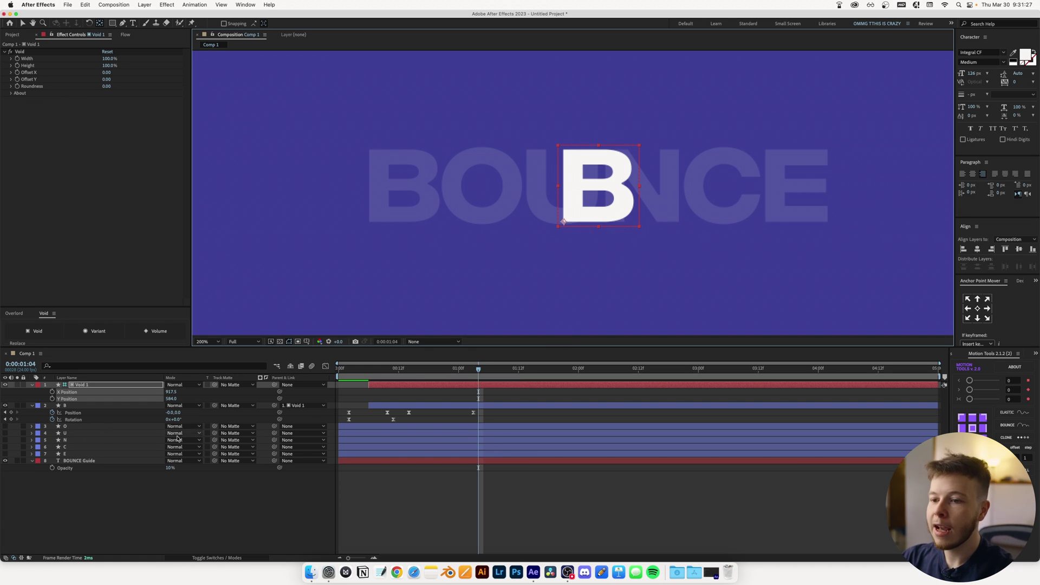
Step: Reveal the void's Rotation together with its Position, and recombine the separated X and Y Position into one property
{"action": "left_click", "coordinate": [107, 396]}
{"action": "left_click", "coordinate": [77, 400]}
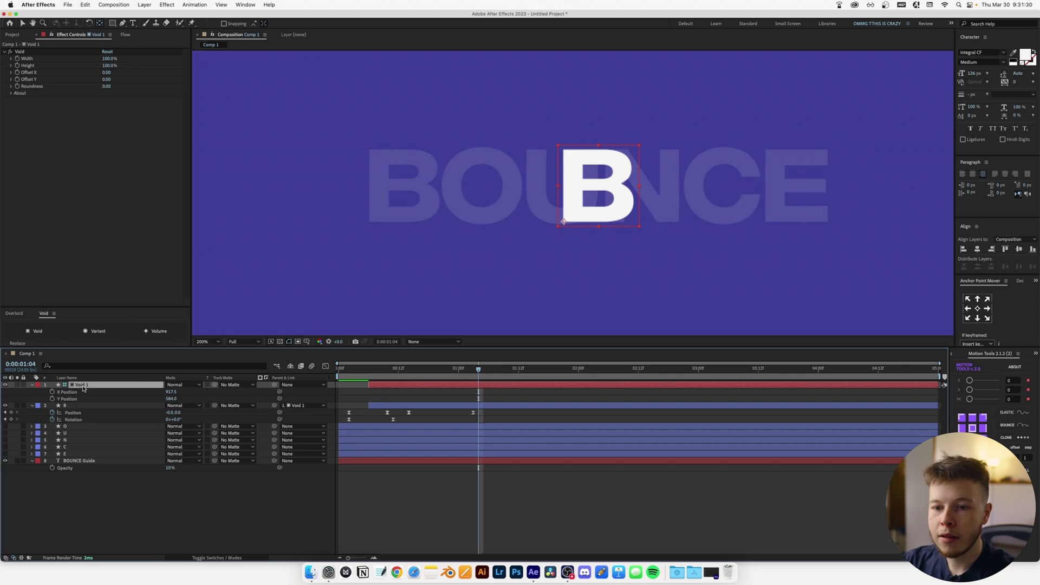
{"action": "key", "text": "r"}
{"action": "mouse_move", "coordinate": [178, 394]}
{"action": "left_mouse_down"}
{"action": "mouse_move", "coordinate": [146, 394]}
{"action": "mouse_move", "coordinate": [177, 393]}
{"action": "left_mouse_up"}
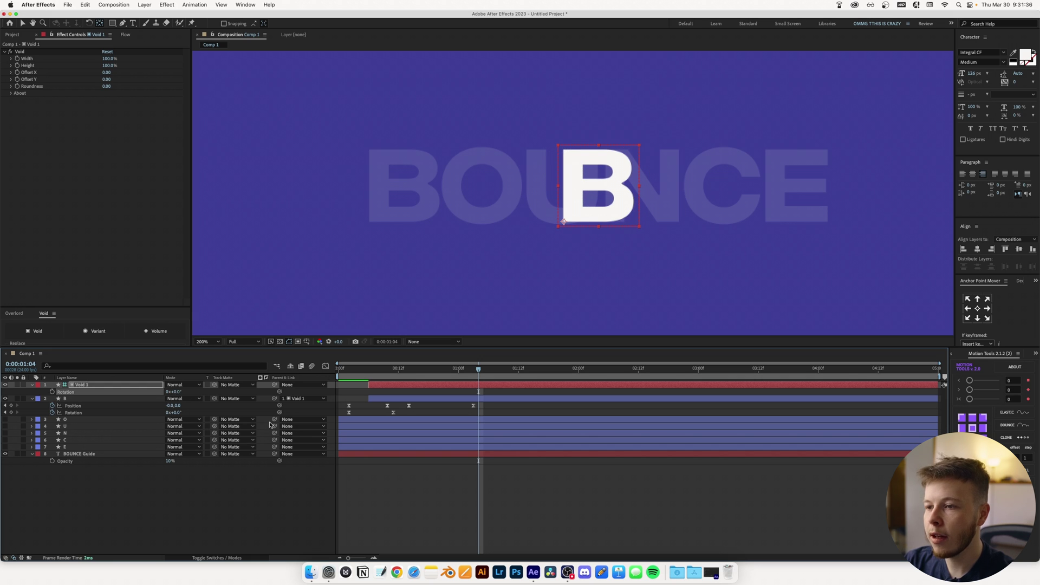
{"action": "key", "text": "shift+p"}
{"action": "left_click", "coordinate": [64, 399]}
{"action": "left_click", "coordinate": [67, 392], "text": "shift"}
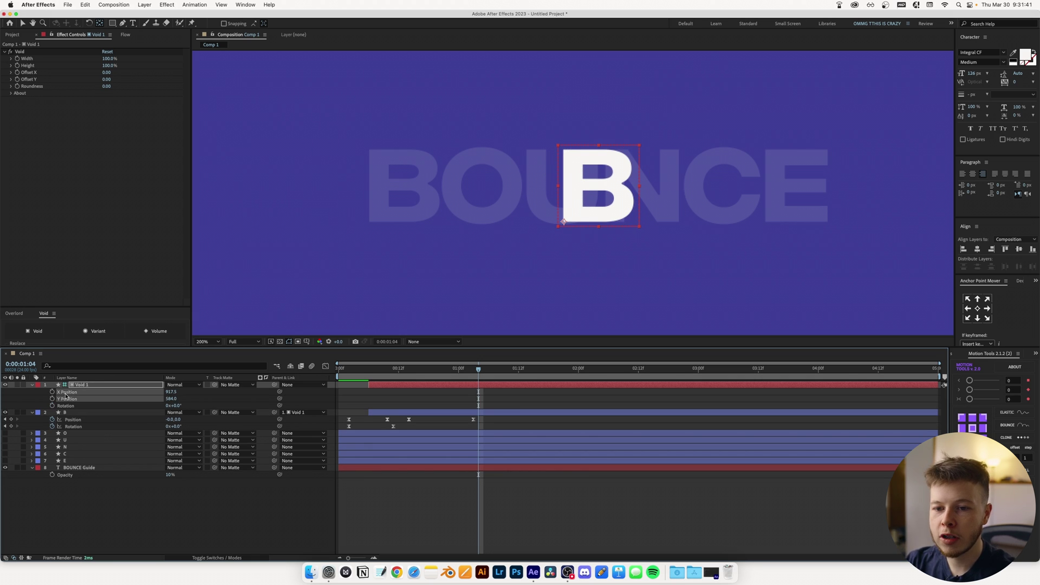
{"action": "right_click", "coordinate": [74, 394]}
{"action": "left_click", "coordinate": [122, 419]}
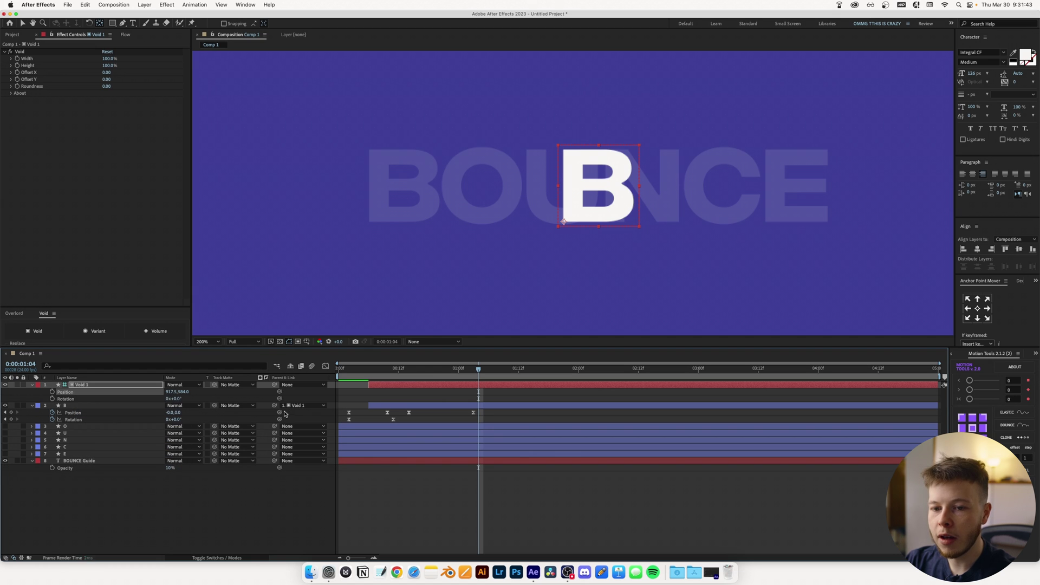
Step: Keyframe the void's Position from 1:05 to 1:12, ending at 679.5, 584.0 so the B covers the guide's B
{"action": "left_click_drag", "start_coordinate": [405, 377], "coordinate": [438, 383]}
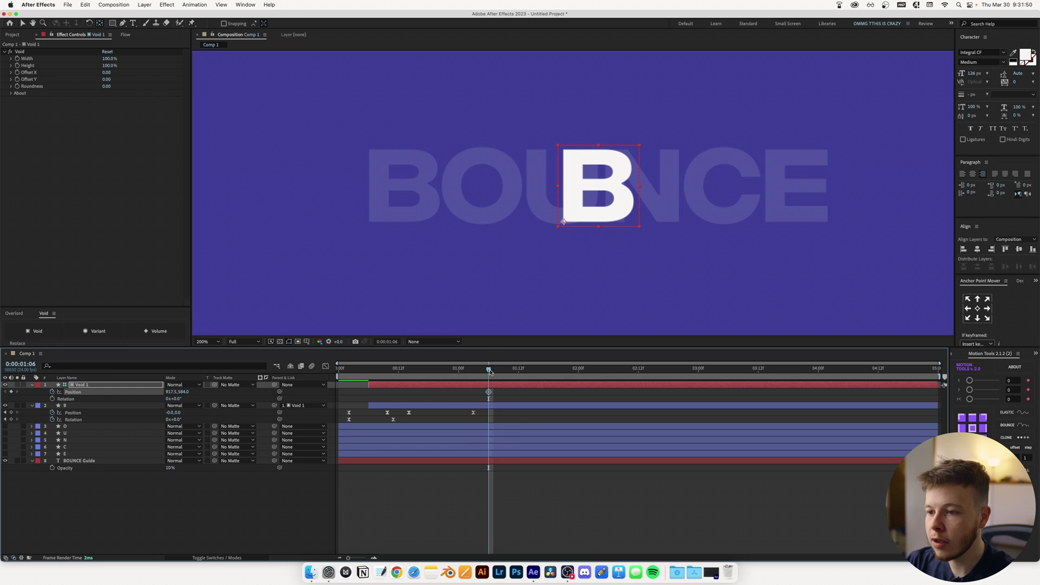
{"action": "left_click_drag", "start_coordinate": [489, 371], "coordinate": [518, 371]}
{"action": "left_click_drag", "start_coordinate": [171, 392], "coordinate": [85, 403]}
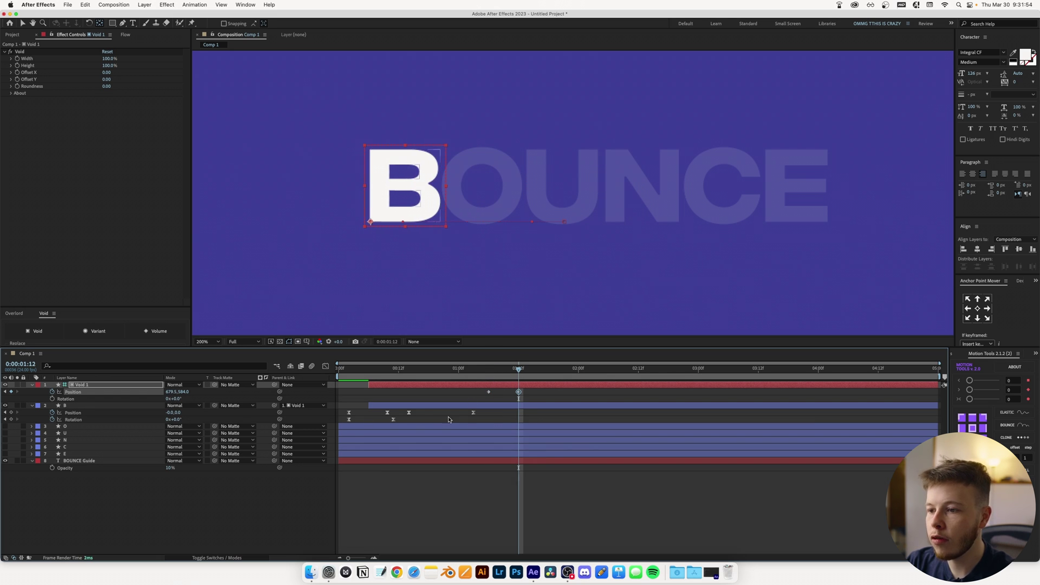
{"action": "key", "text": "j"}
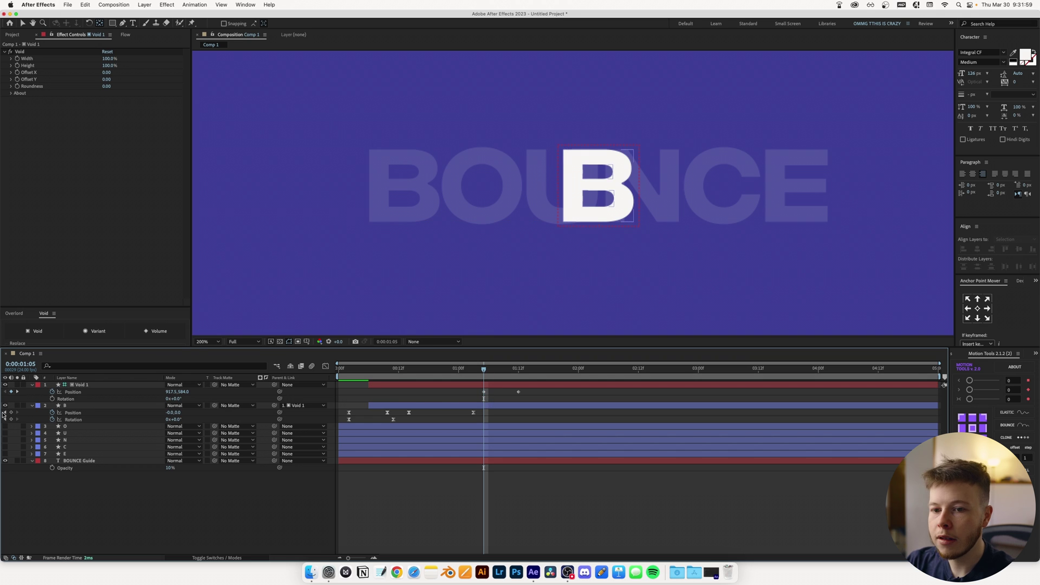
Step: Add a 0° Rotation keyframe on the void at 1:09 and a -12° one at 1:13
{"action": "key", "text": "Page_Down"}
{"action": "key", "text": "Page_Down"}
{"action": "key", "text": "Page_Down"}
{"action": "key", "text": "Page_Down"}
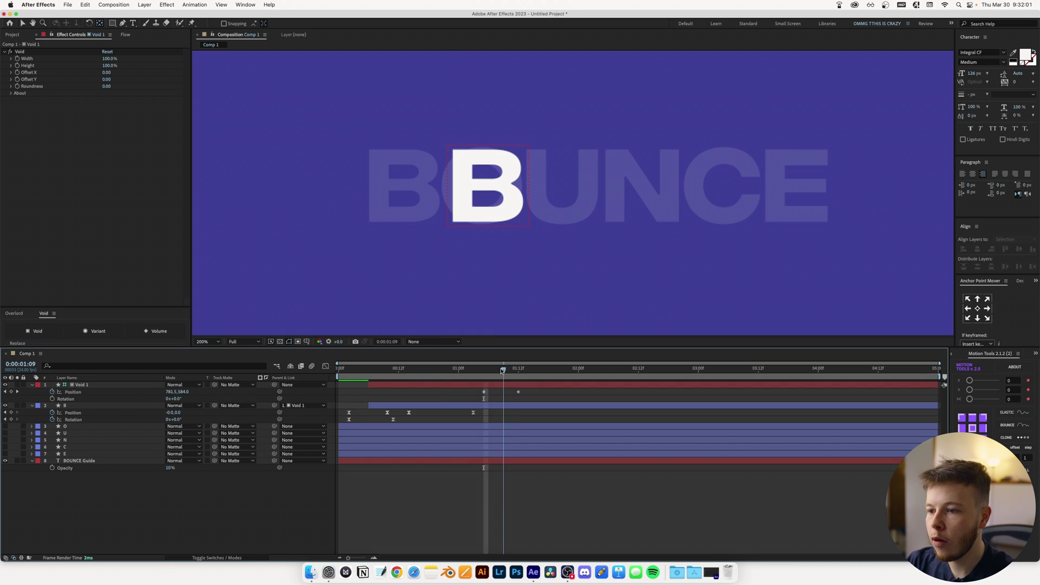
{"action": "key", "text": "alt+shift+r"}
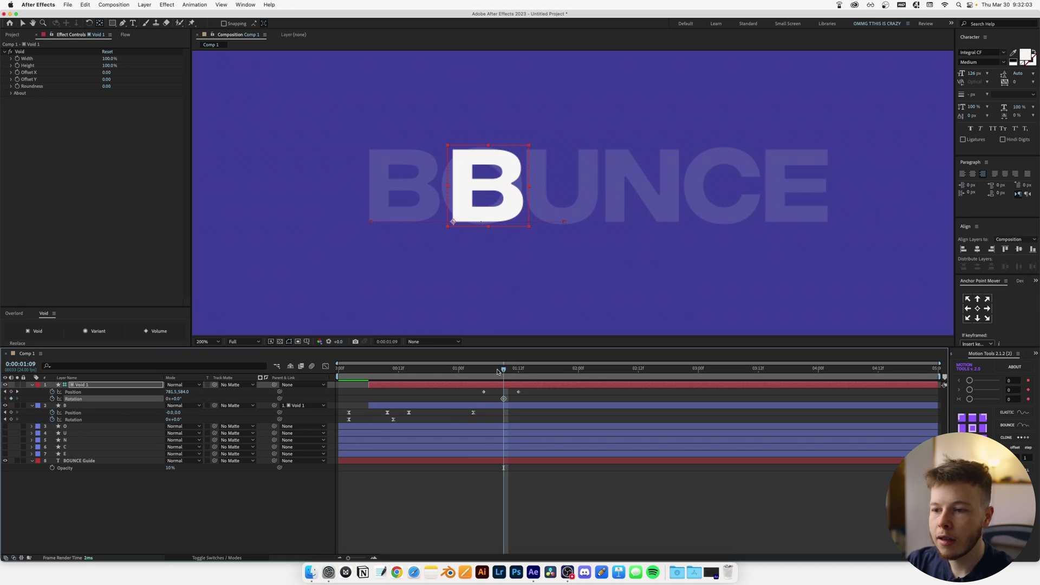
{"action": "left_click_drag", "start_coordinate": [503, 372], "coordinate": [523, 372]}
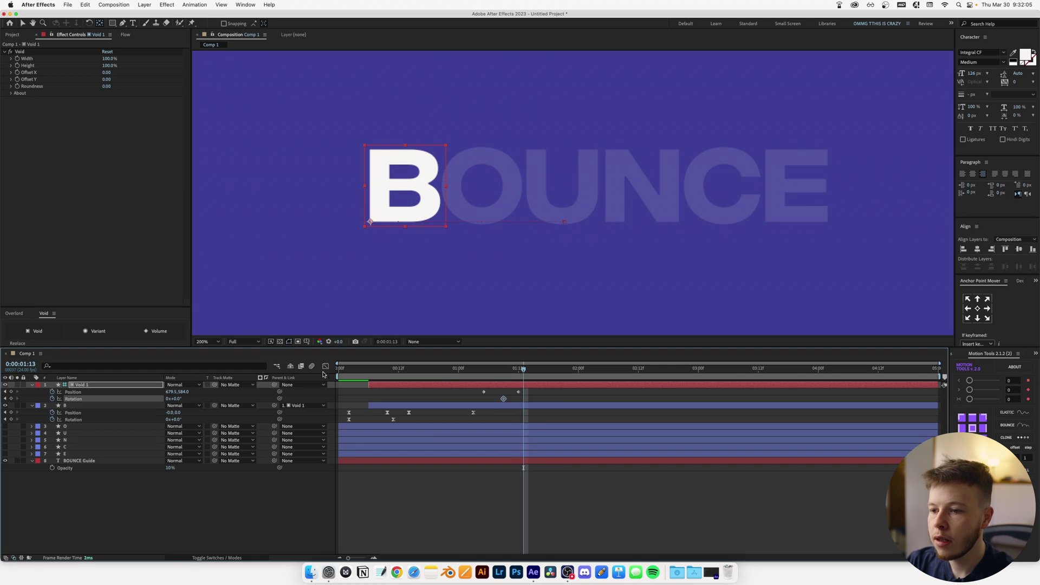
{"action": "left_click_drag", "start_coordinate": [177, 399], "coordinate": [171, 398]}
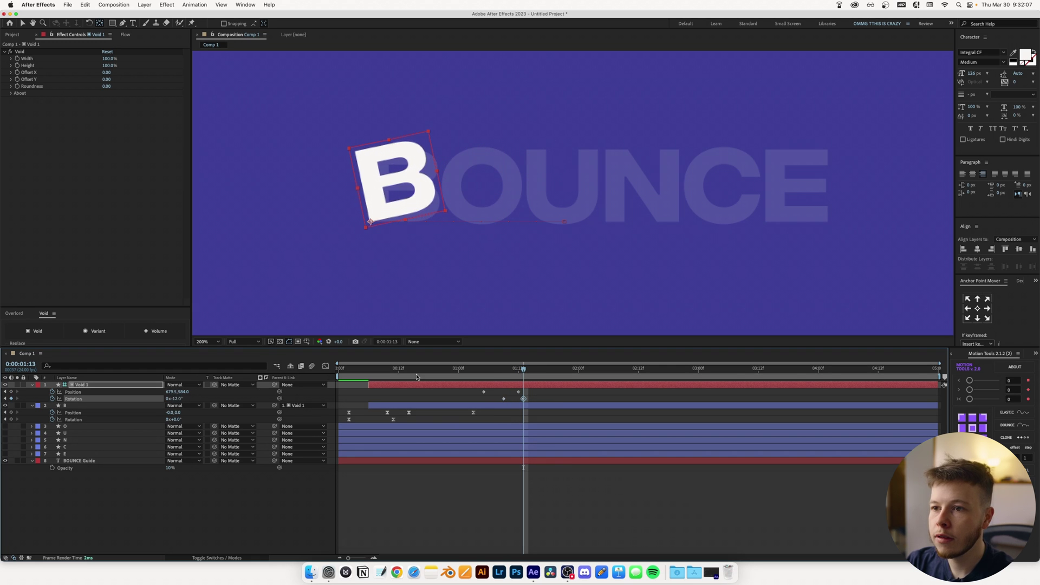
Step: Keyframe the void's Rotation at 4° at 1:15 and back to 0° at 1:19
{"action": "mouse_move", "coordinate": [517, 371]}
{"action": "left_mouse_down"}
{"action": "mouse_move", "coordinate": [504, 372]}
{"action": "mouse_move", "coordinate": [533, 371]}
{"action": "left_mouse_up"}
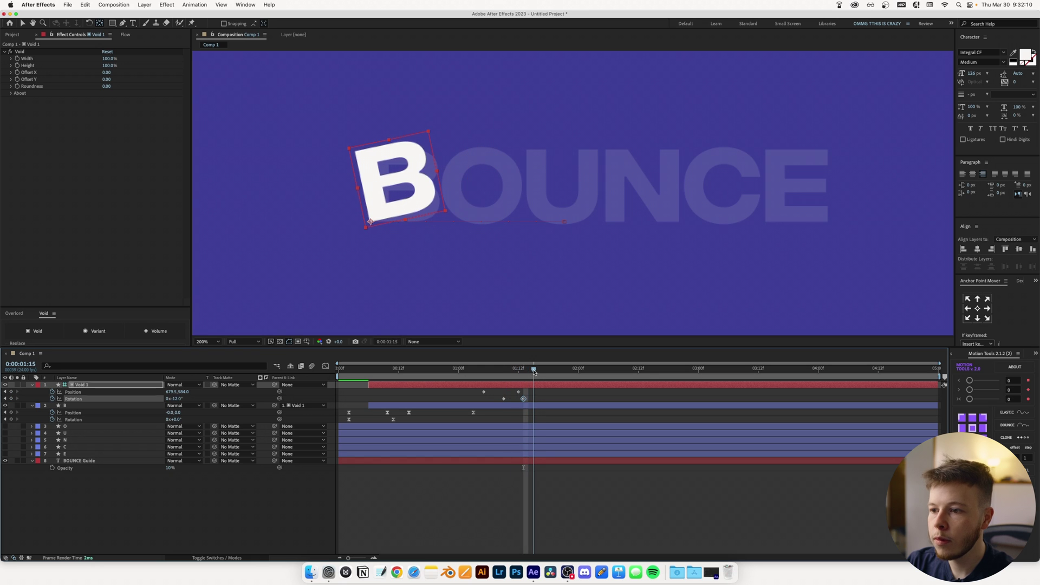
{"action": "left_click_drag", "start_coordinate": [174, 398], "coordinate": [183, 400]}
{"action": "left_click_drag", "start_coordinate": [539, 376], "coordinate": [553, 373]}
{"action": "left_click", "coordinate": [175, 398]}
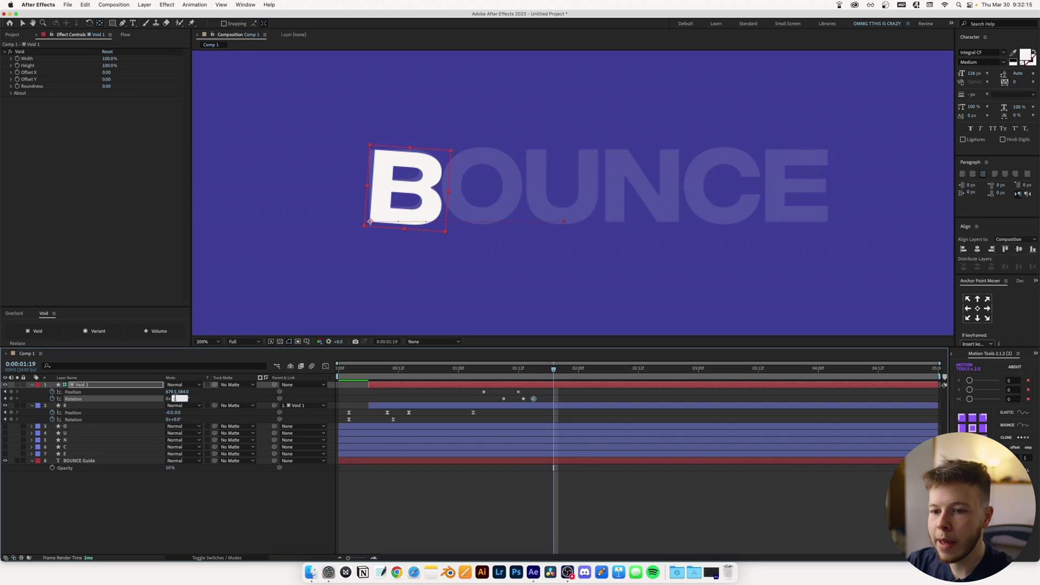
{"action": "key", "text": "Return"}
Step: Preview the slide and tilt, and apply the Flow easing 0.42, 0.00, 0.58, 1.00 to all the void's Position and Rotation keyframes
{"action": "left_click", "coordinate": [464, 369]}
{"action": "key", "text": "space"}
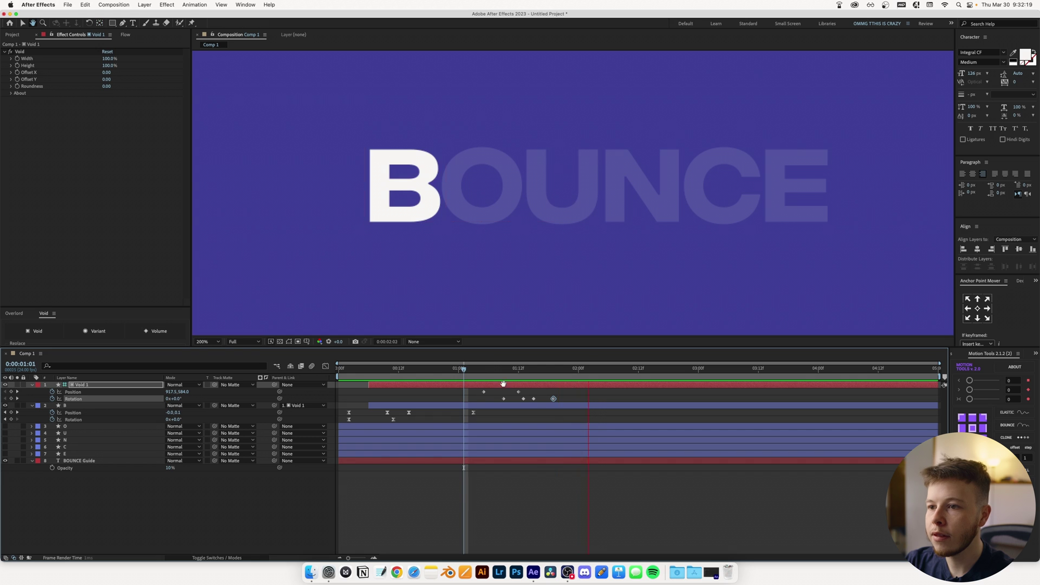
{"action": "key", "text": "space"}
{"action": "left_click_drag", "start_coordinate": [502, 369], "coordinate": [482, 369]}
{"action": "left_click_drag", "start_coordinate": [483, 368], "coordinate": [494, 368]}
{"action": "left_click_drag", "start_coordinate": [564, 402], "coordinate": [419, 390]}
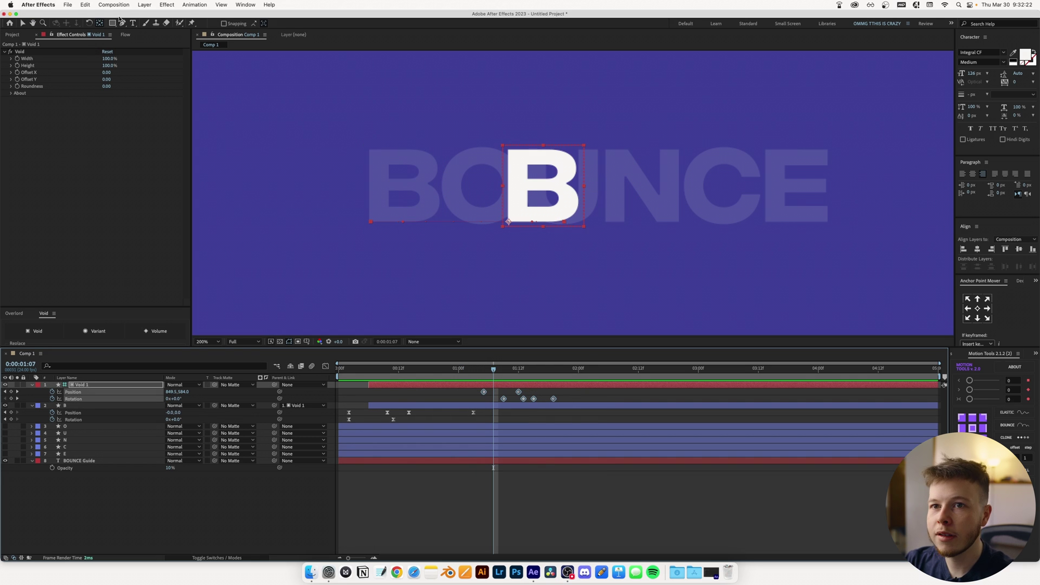
{"action": "left_click", "coordinate": [125, 34]}
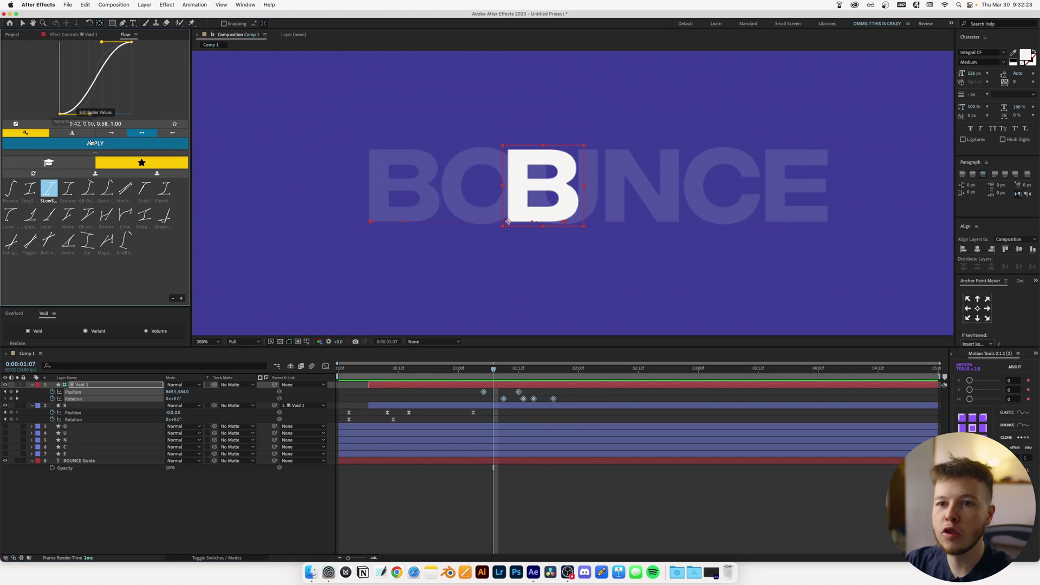
{"action": "left_click", "coordinate": [95, 143]}
{"action": "key", "text": "space"}
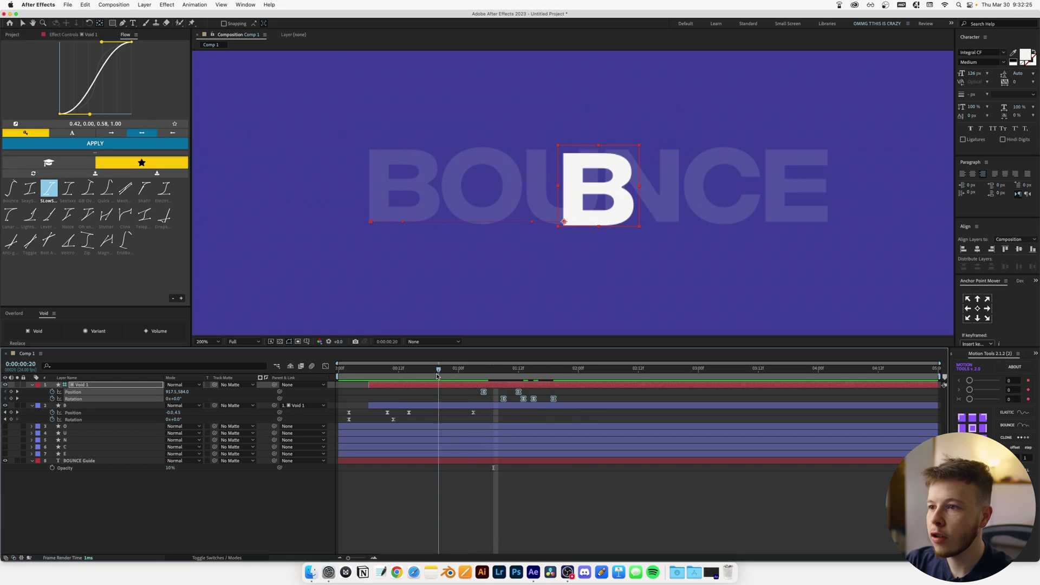
Step: Move all the void's keyframes ten frames earlier, so that Position starts at frame 19, and preview the animation
{"action": "left_click_drag", "start_coordinate": [484, 394], "coordinate": [338, 378]}
{"action": "left_click", "coordinate": [443, 369]}
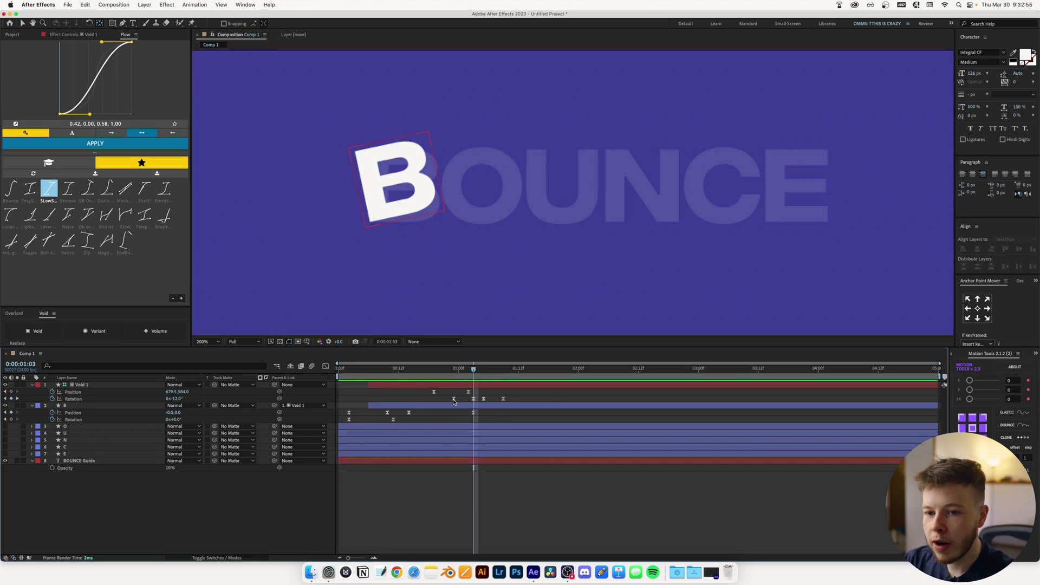
{"action": "left_click_drag", "start_coordinate": [454, 398], "coordinate": [338, 373]}
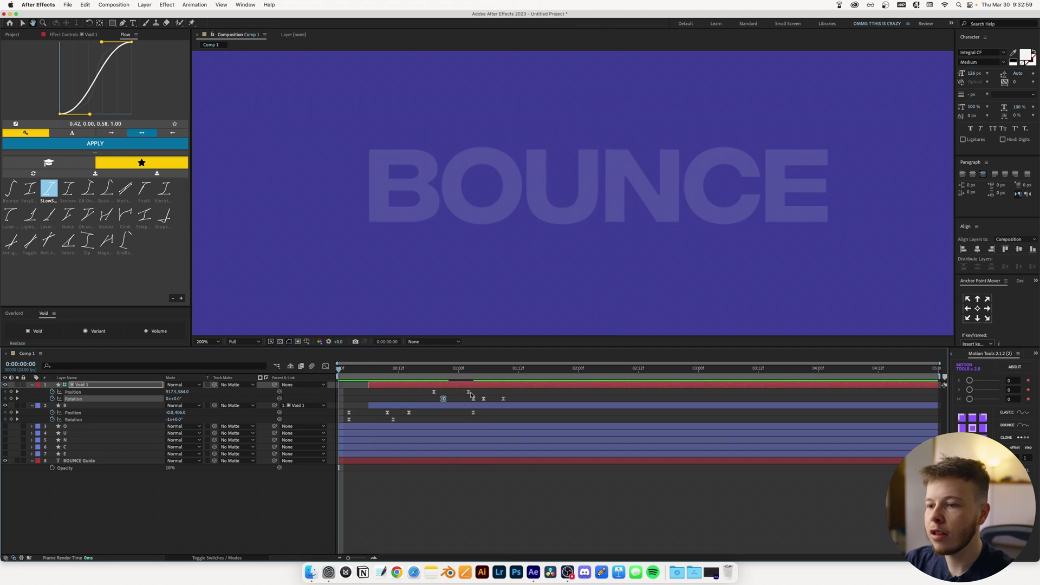
{"action": "key", "text": "space"}
{"action": "key", "text": "space"}
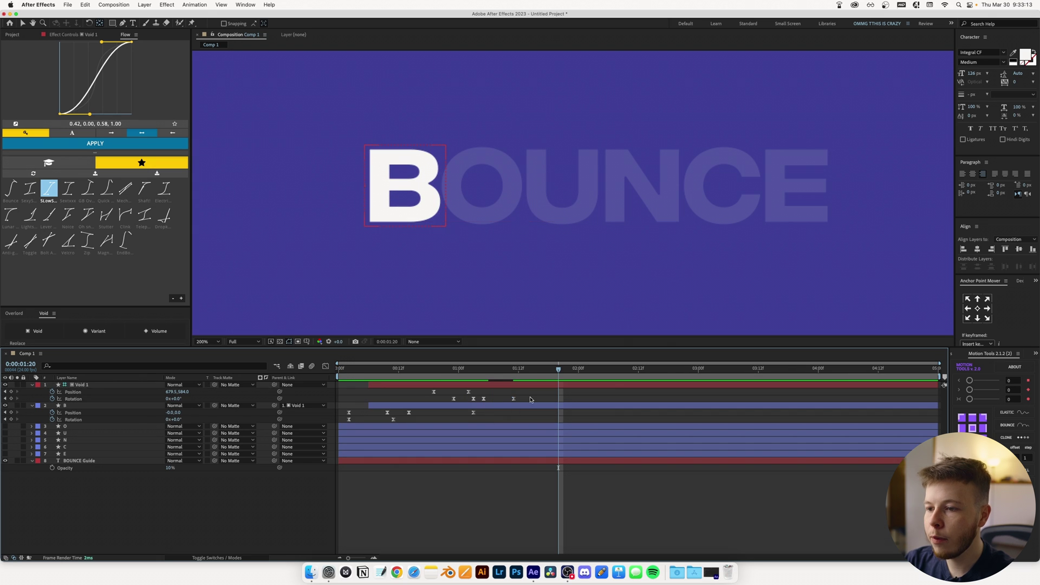
Step: Move the void's last Rotation keyframe to 1:11 and reshape the Rotation speed curve in the Graph Editor
{"action": "left_click_drag", "start_coordinate": [530, 397], "coordinate": [445, 402]}
{"action": "left_click", "coordinate": [326, 366]}
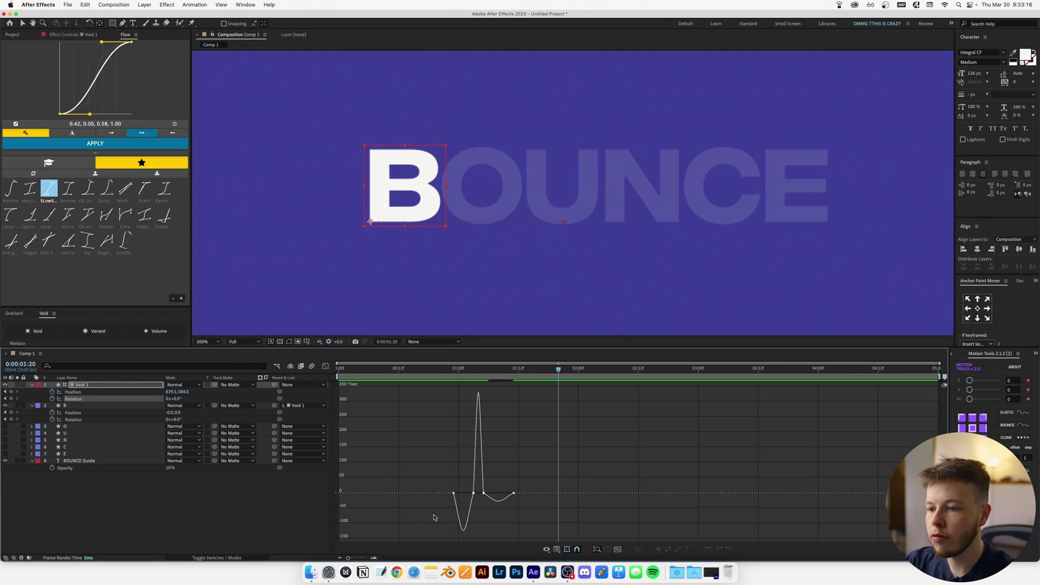
{"action": "left_click_drag", "start_coordinate": [348, 558], "coordinate": [361, 558]}
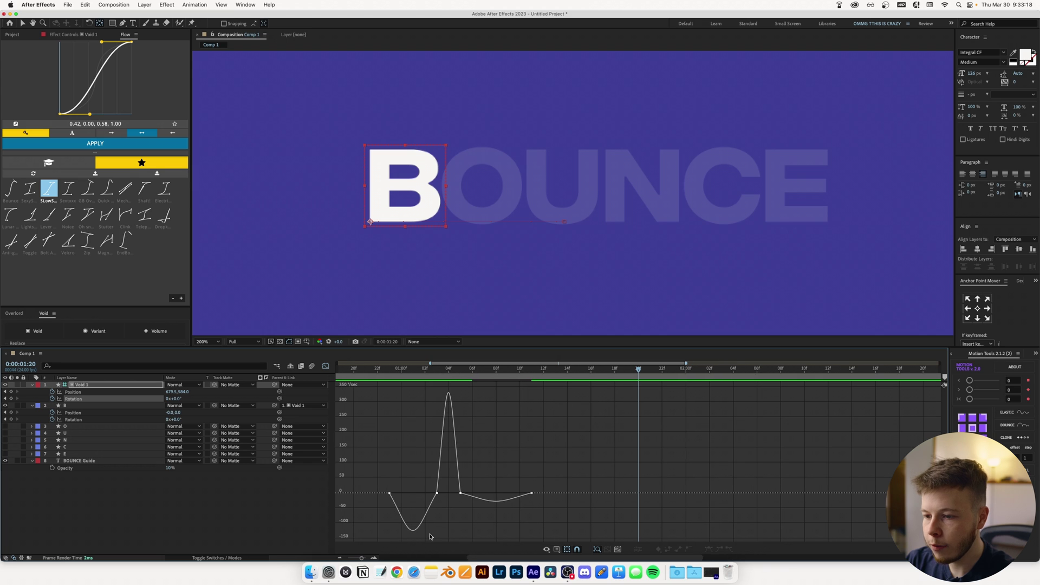
{"action": "left_click_drag", "start_coordinate": [459, 493], "coordinate": [436, 498]}
{"action": "left_click_drag", "start_coordinate": [376, 379], "coordinate": [509, 387]}
{"action": "scroll", "coordinate": [466, 391], "scroll_direction": "left", "scroll_amount": 3}
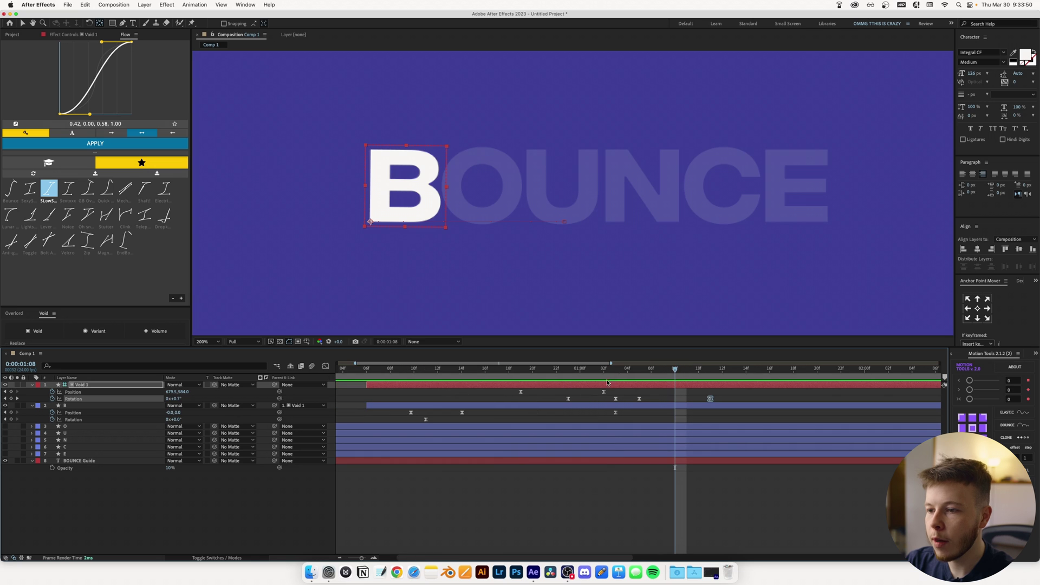
Step: Reshape the void's Position speed curve for a gentler start and a later peak, and scrub through the motion
{"action": "left_click_drag", "start_coordinate": [613, 394], "coordinate": [591, 370]}
{"action": "left_click", "coordinate": [325, 367]}
{"action": "left_click", "coordinate": [592, 472]}
{"action": "left_click_drag", "start_coordinate": [535, 530], "coordinate": [550, 529]}
{"action": "left_click", "coordinate": [526, 378]}
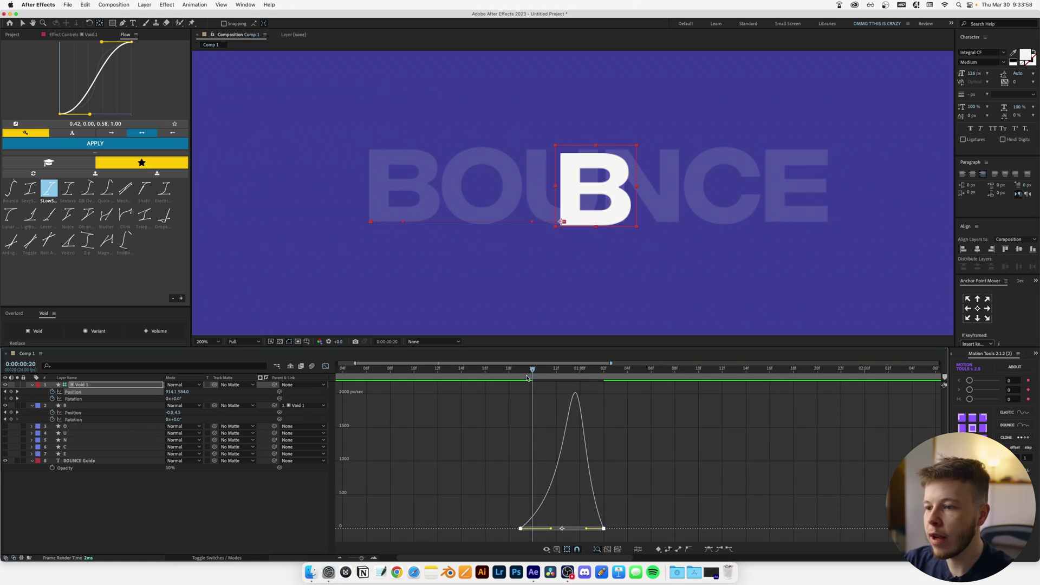
{"action": "left_click_drag", "start_coordinate": [526, 377], "coordinate": [591, 384]}
{"action": "left_click_drag", "start_coordinate": [529, 370], "coordinate": [495, 374]}
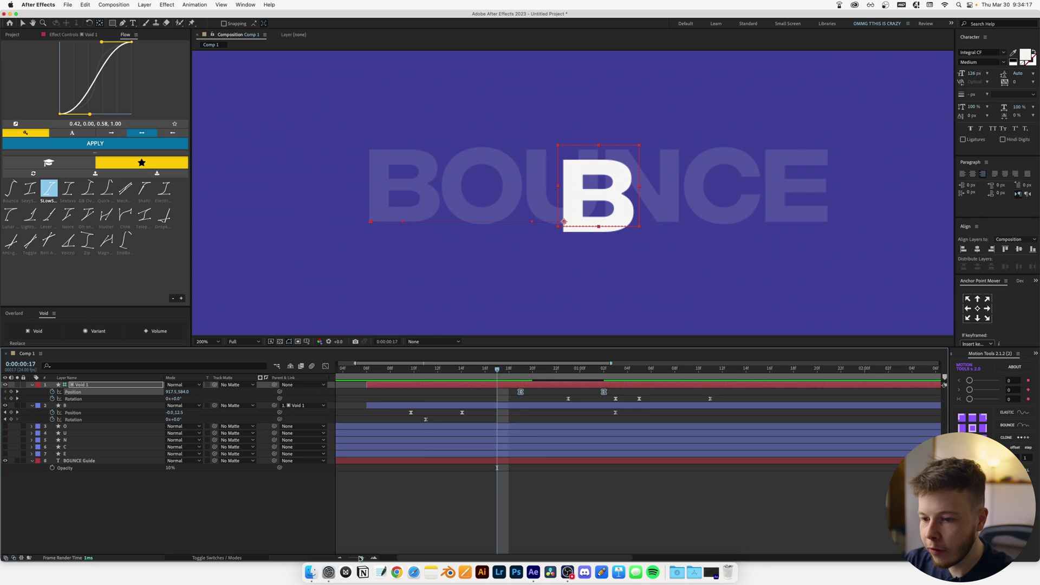
Step: Return to the full timeline, shorten the work area to end at about 1:13, and preview the B's animation from the start
{"action": "left_click_drag", "start_coordinate": [362, 558], "coordinate": [346, 557]}
{"action": "left_click", "coordinate": [398, 536]}
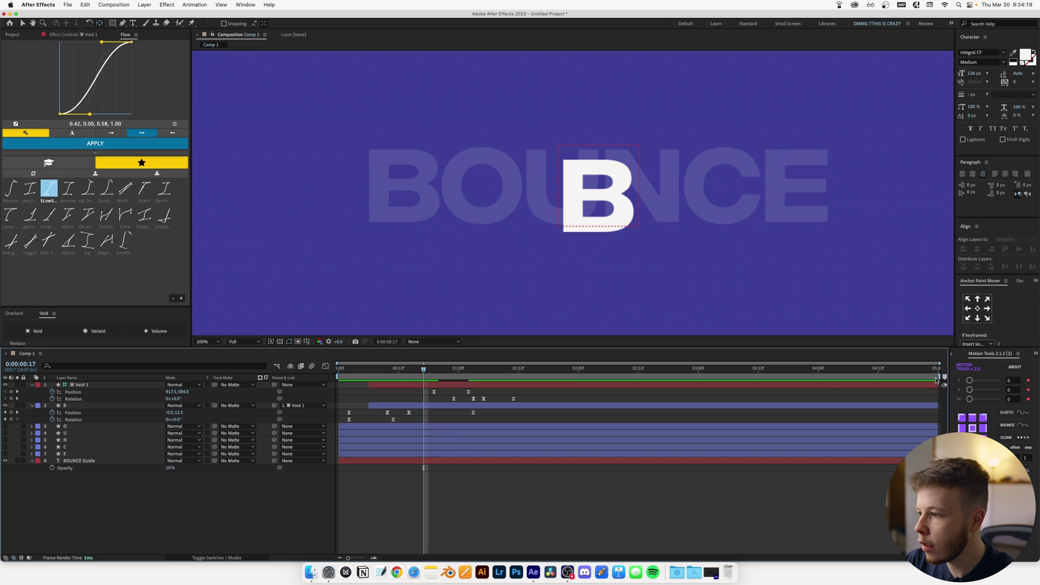
{"action": "left_click_drag", "start_coordinate": [941, 376], "coordinate": [527, 369]}
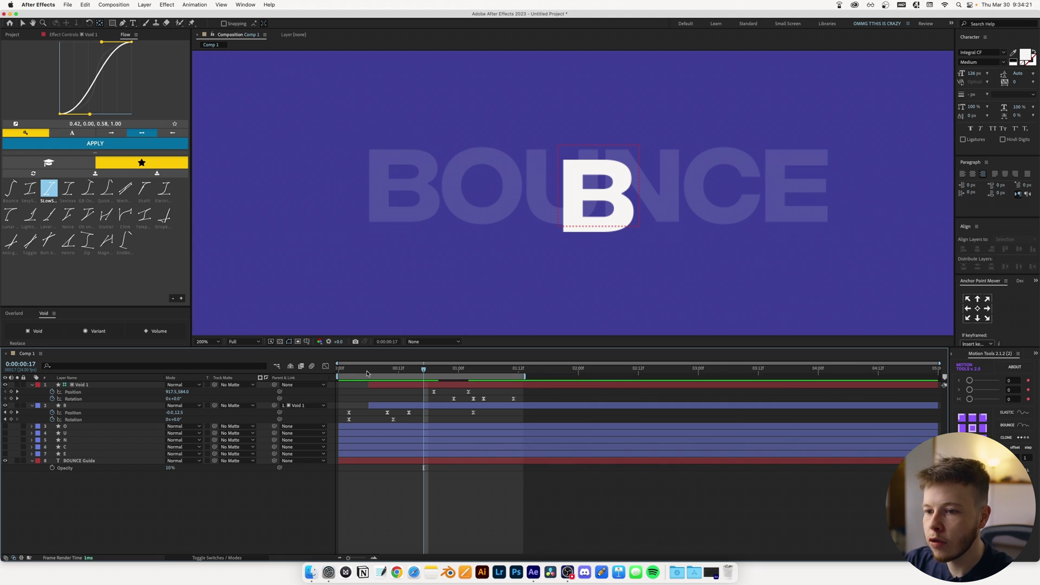
{"action": "key", "text": "Home"}
{"action": "key", "text": "space"}
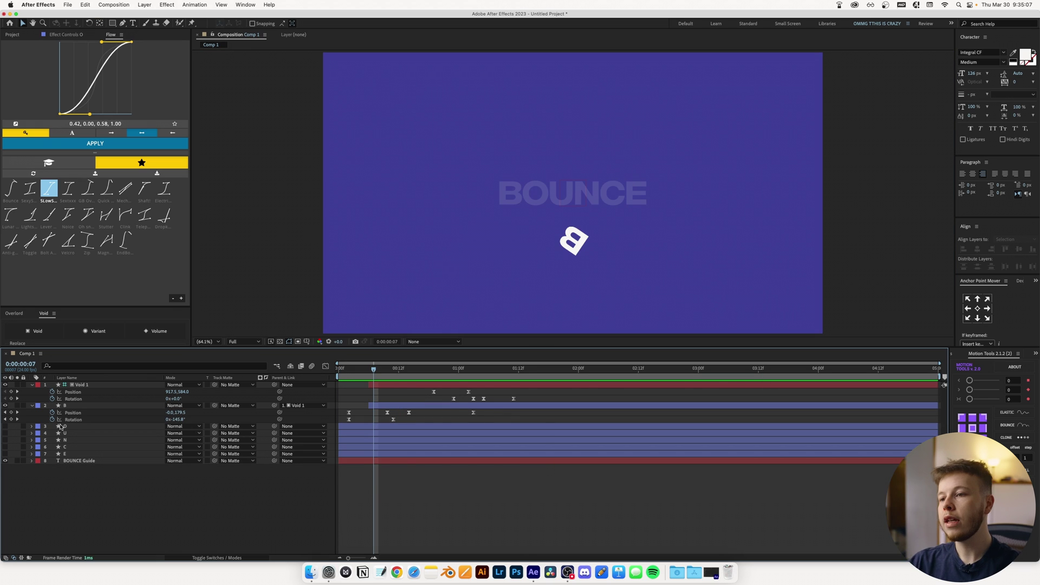
Step: At 1:15, select the O, U, N, C and E layers and hide the BOUNCE Guide, B and Void 1 layers
{"action": "left_click_drag", "start_coordinate": [373, 368], "coordinate": [460, 368]}
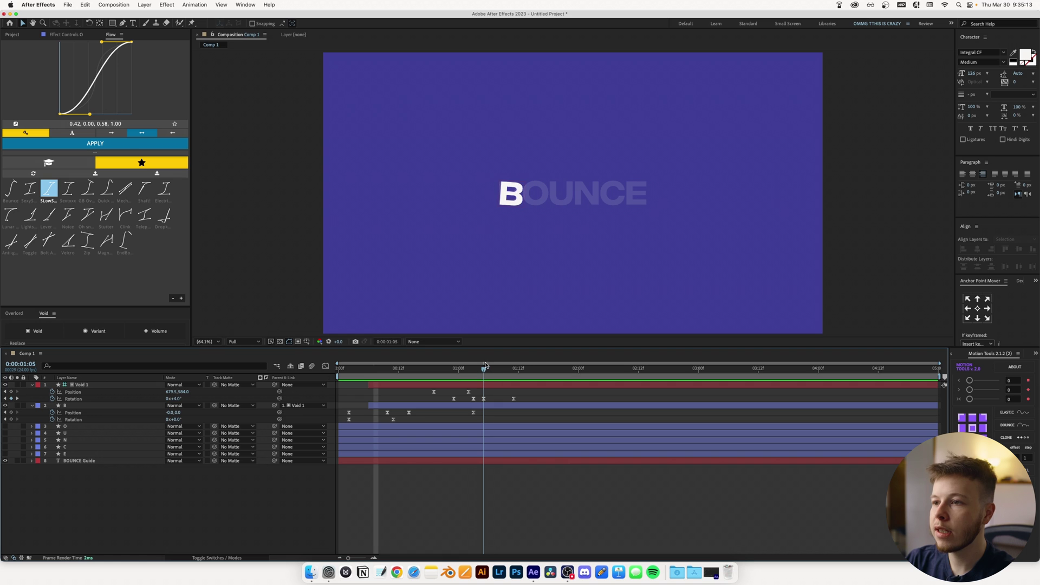
{"action": "left_click_drag", "start_coordinate": [485, 366], "coordinate": [535, 367]}
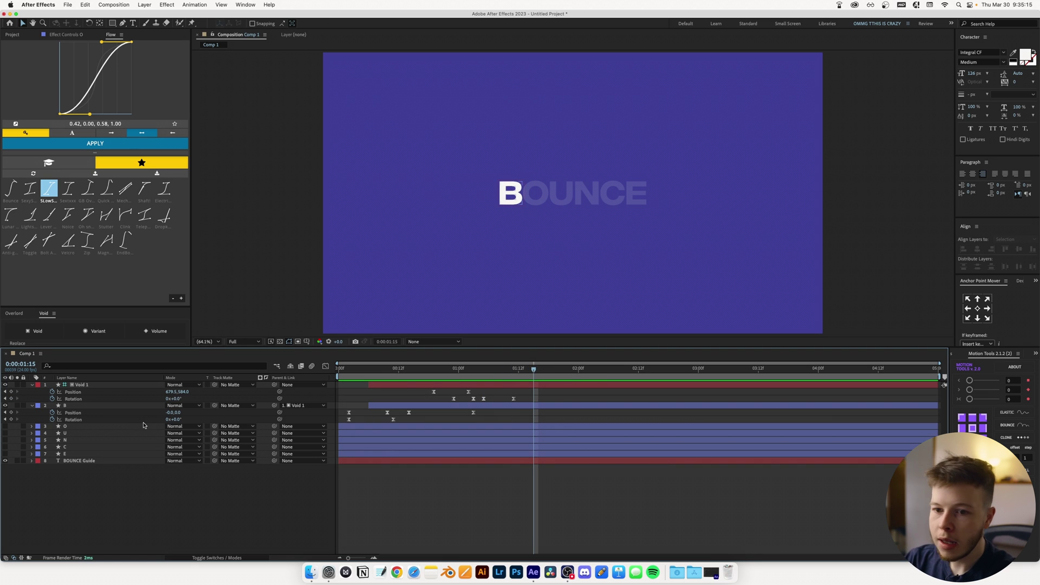
{"action": "left_click", "coordinate": [70, 427]}
{"action": "left_click", "coordinate": [65, 454], "text": "shift"}
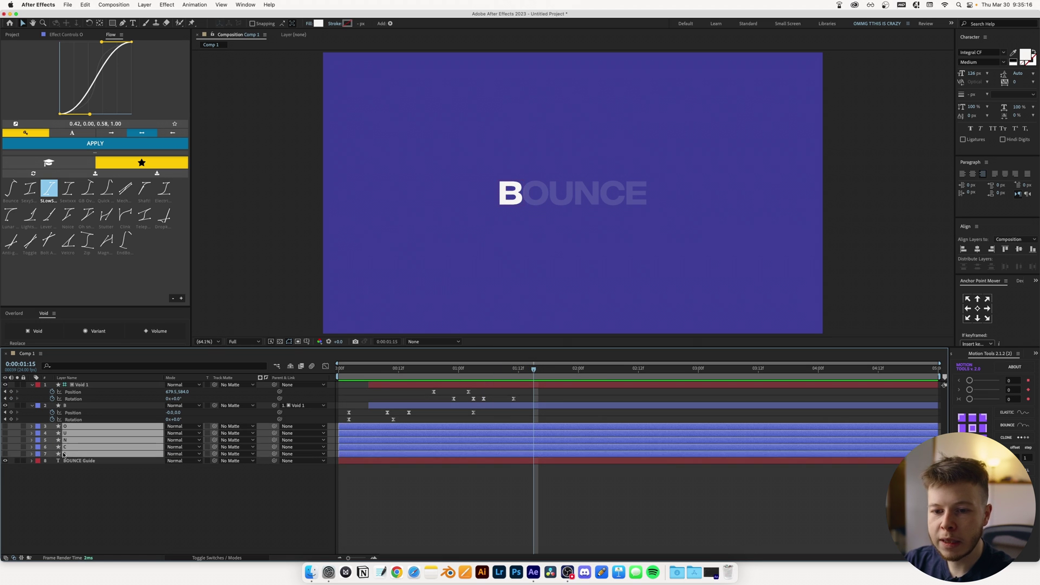
{"action": "left_click", "coordinate": [5, 460]}
{"action": "left_click", "coordinate": [4, 405]}
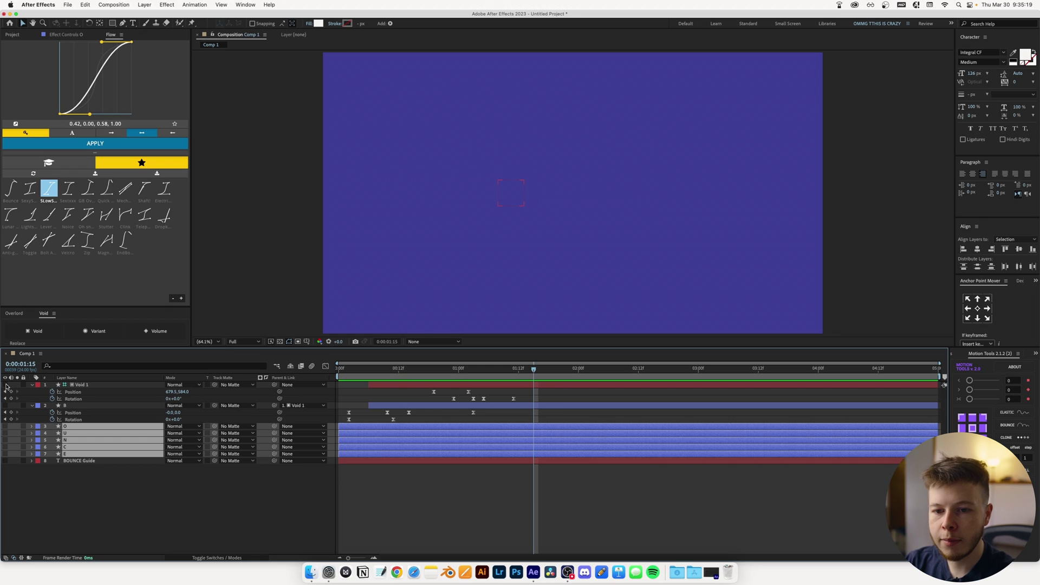
Step: Add Position keyframes to the O, U, N, C and E layers, reveal their Rotation, and move the keyframes to 2:13
{"action": "key", "text": "alt+shift+p"}
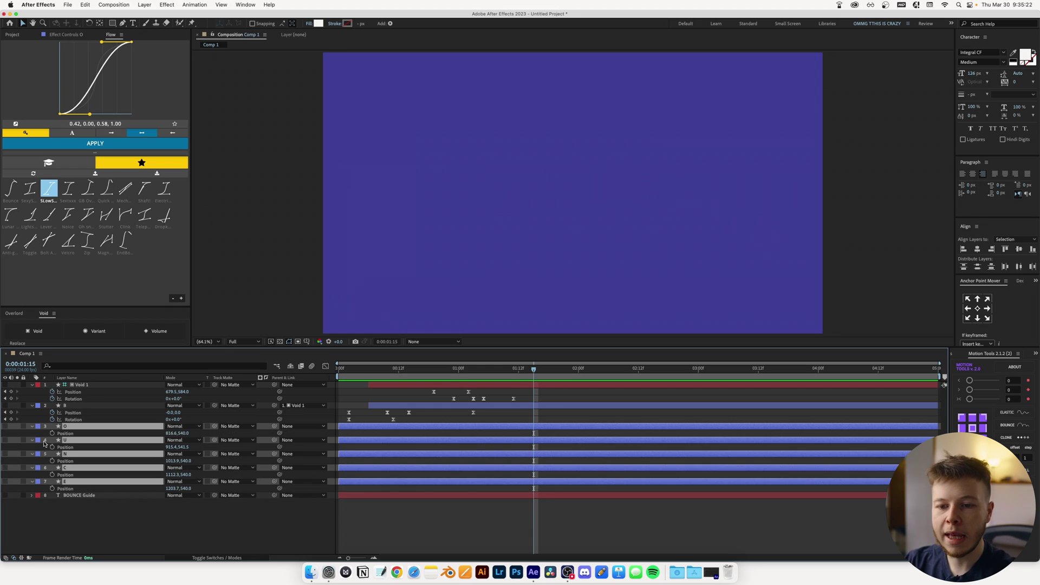
{"action": "key", "text": "alt+shift+r"}
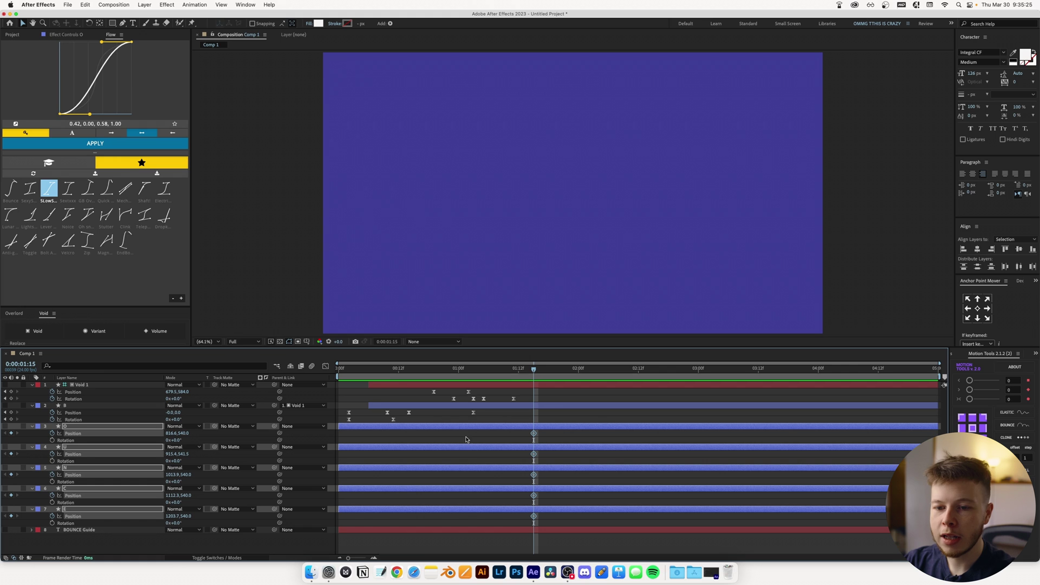
{"action": "left_click_drag", "start_coordinate": [534, 432], "coordinate": [643, 432]}
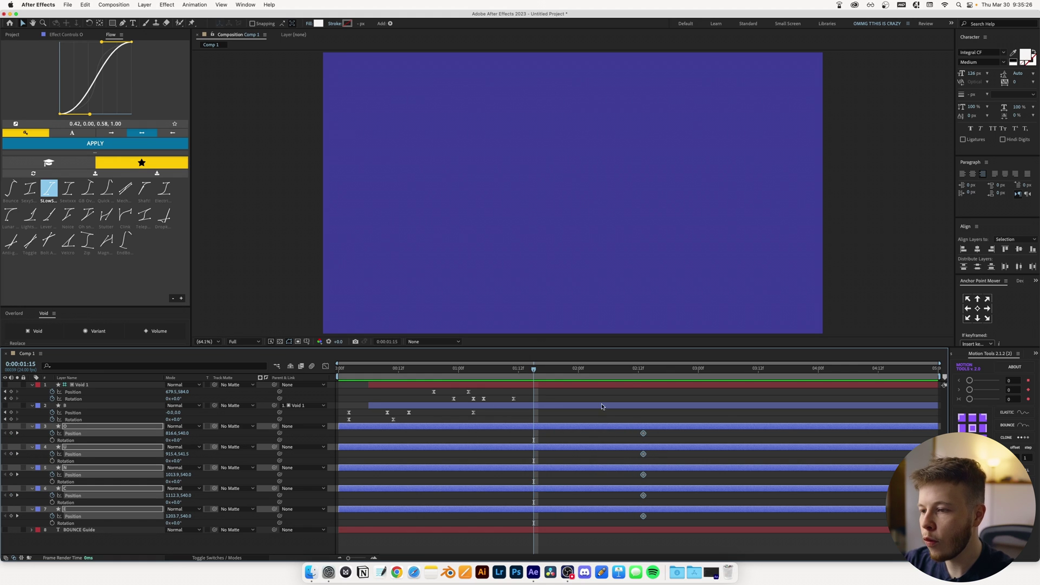
Step: Show the five letters and keyframe their Position 18 px lower at 2:09 and raised at 2:05
{"action": "left_click_drag", "start_coordinate": [577, 370], "coordinate": [622, 370]}
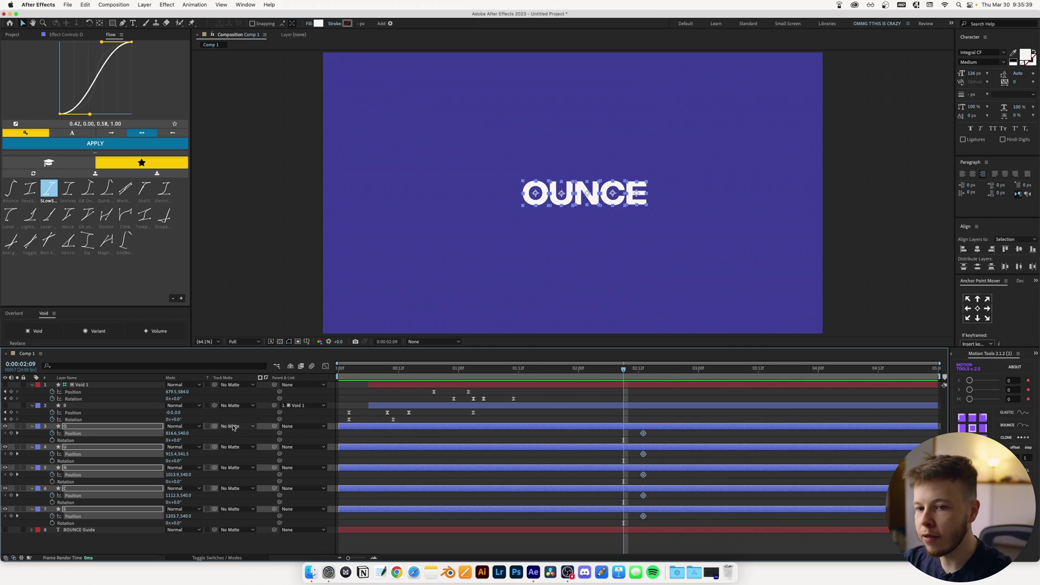
{"action": "left_click_drag", "start_coordinate": [184, 433], "coordinate": [194, 434]}
{"action": "left_click", "coordinate": [603, 373]}
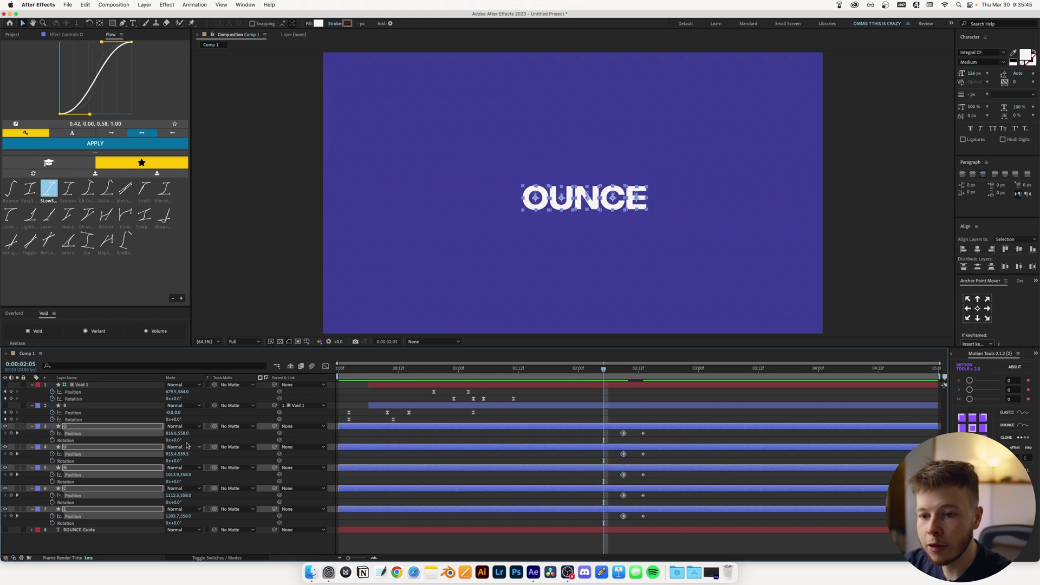
{"action": "left_click_drag", "start_coordinate": [186, 437], "coordinate": [162, 436]}
Step: Keyframe the letters' low start at 2:01 with the O at Y 859, and space the remaining Position keyframes at 2:04, 2:07 and 2:15
{"action": "left_click_drag", "start_coordinate": [563, 370], "coordinate": [577, 379]}
{"action": "key", "text": "Page_Down"}
{"action": "left_click_drag", "start_coordinate": [184, 433], "coordinate": [614, 518]}
{"action": "left_click", "coordinate": [614, 416]}
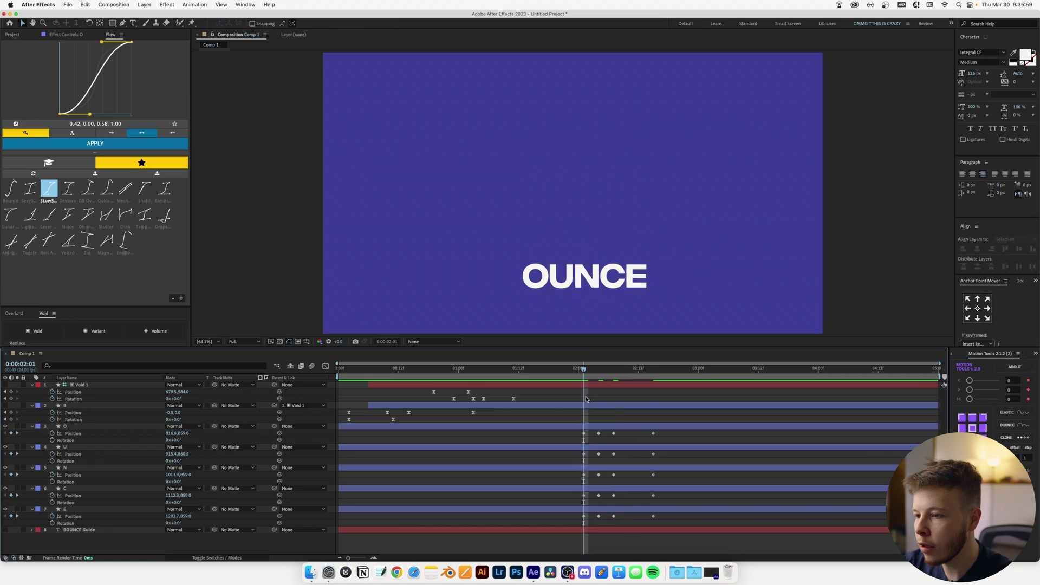
Step: Apply the 0.42, 0.00, 0.58, 1.00 Flow easing to all Position keyframes of the O, U, N, C and E layers
{"action": "key", "text": "space"}
{"action": "left_click_drag", "start_coordinate": [585, 372], "coordinate": [649, 381]}
{"action": "left_click_drag", "start_coordinate": [670, 434], "coordinate": [549, 519]}
{"action": "left_click", "coordinate": [63, 145]}
{"action": "left_click", "coordinate": [62, 145]}
{"action": "left_click_drag", "start_coordinate": [648, 371], "coordinate": [598, 372]}
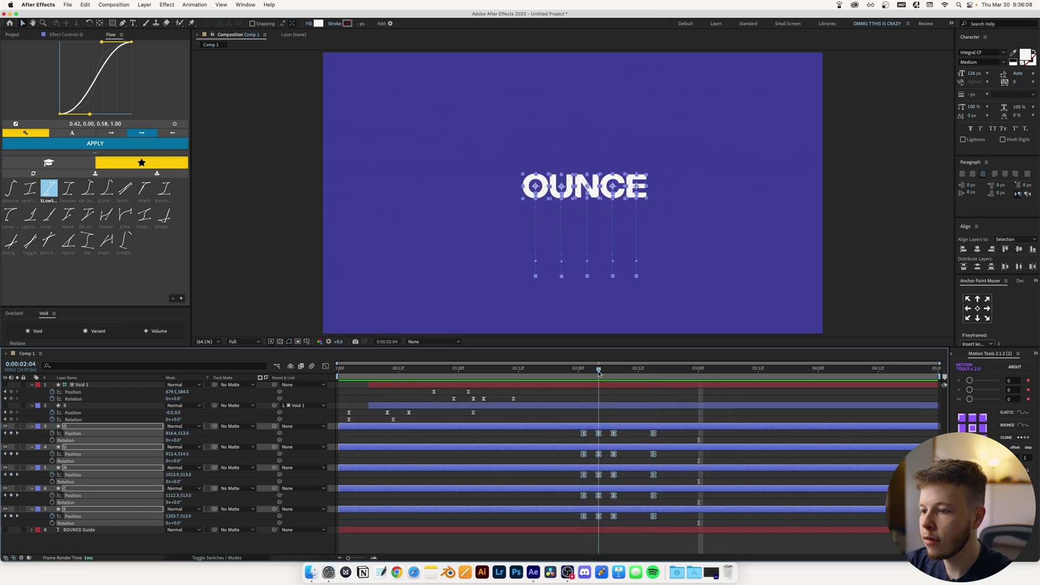
Step: Move the third Position keyframes of the five letters to 2:09 and preview the bounce from 1:23
{"action": "left_click_drag", "start_coordinate": [623, 432], "coordinate": [621, 517]}
{"action": "left_click_drag", "start_coordinate": [580, 370], "coordinate": [573, 370]}
{"action": "key", "text": "space"}
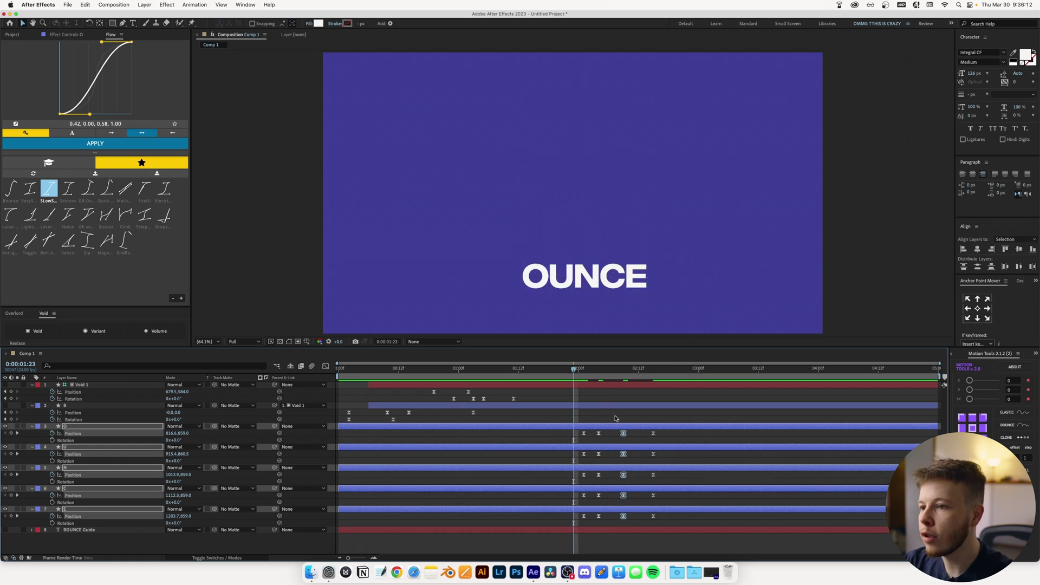
{"action": "key", "text": "space"}
Step: In the speed graph, raise the letters' Position keyframes at 2:04 and 2:09 slightly above zero speed and preview the motion
{"action": "left_click", "coordinate": [324, 366]}
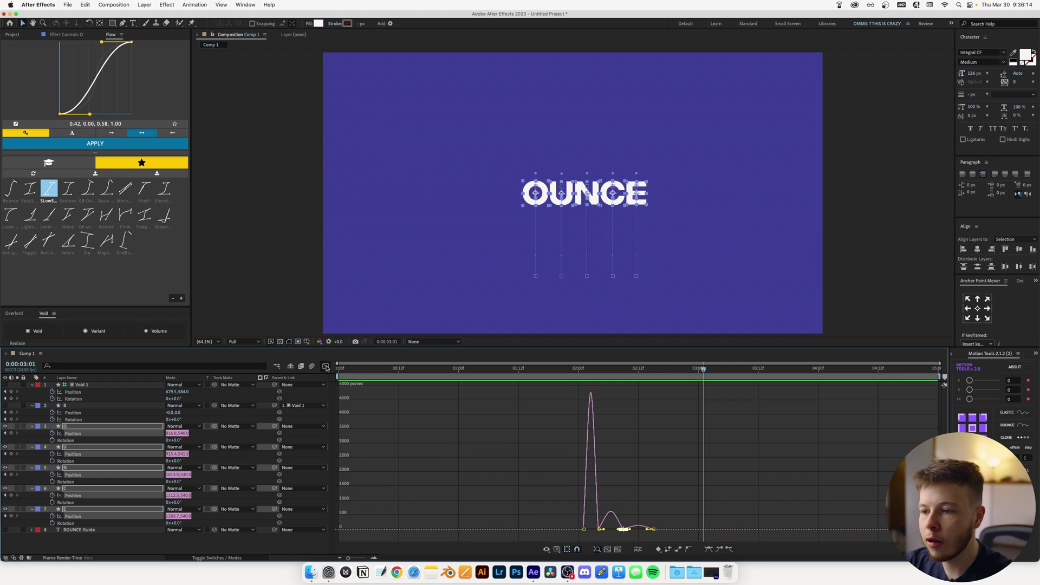
{"action": "left_click_drag", "start_coordinate": [349, 560], "coordinate": [366, 559]}
{"action": "scroll", "coordinate": [470, 509], "scroll_direction": "left", "scroll_amount": 5}
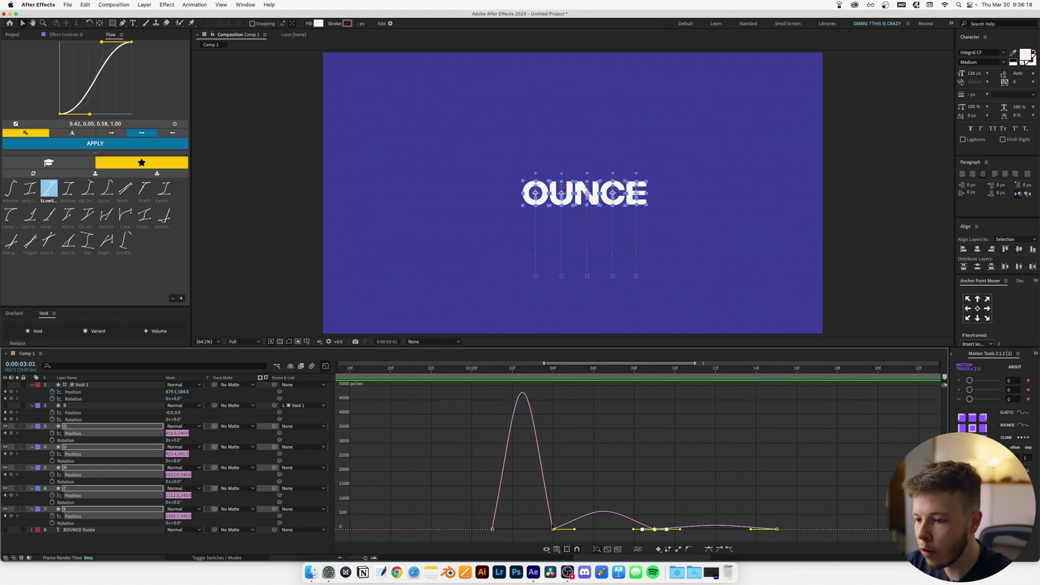
{"action": "left_click_drag", "start_coordinate": [565, 543], "coordinate": [494, 499]}
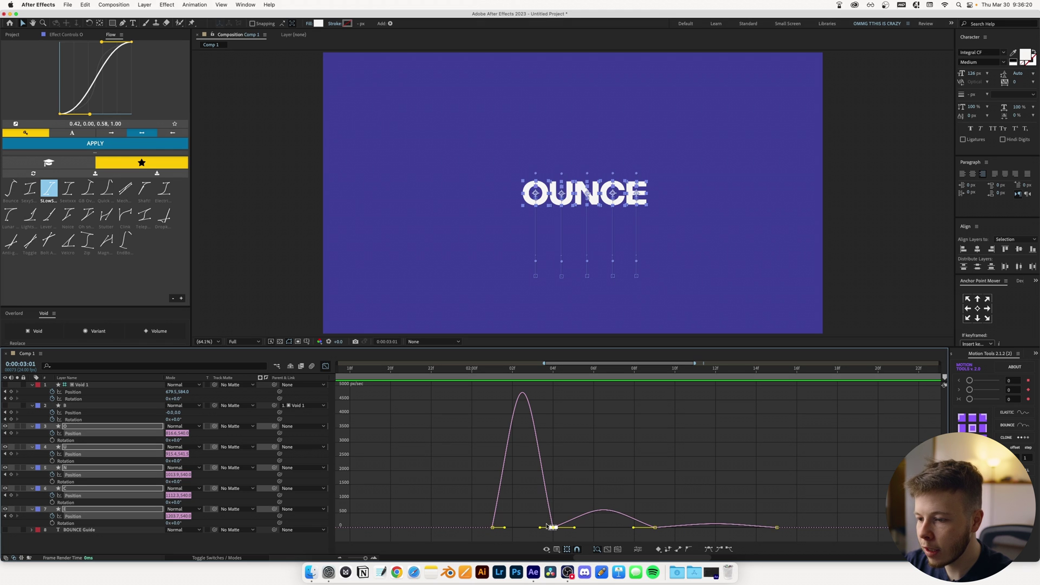
{"action": "left_click_drag", "start_coordinate": [552, 527], "coordinate": [554, 530]}
{"action": "key", "text": "space"}
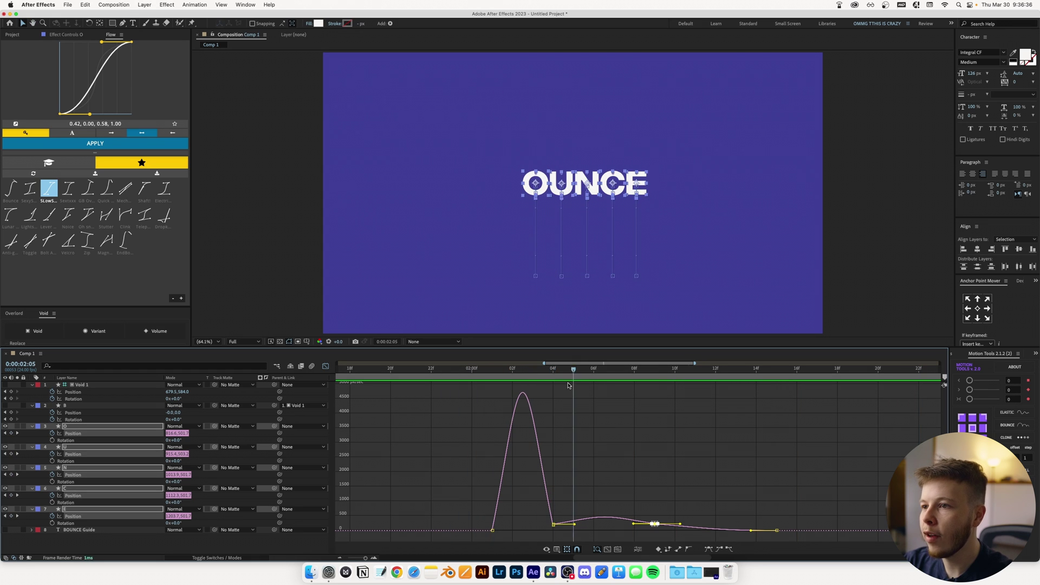
{"action": "left_click", "coordinate": [311, 367]}
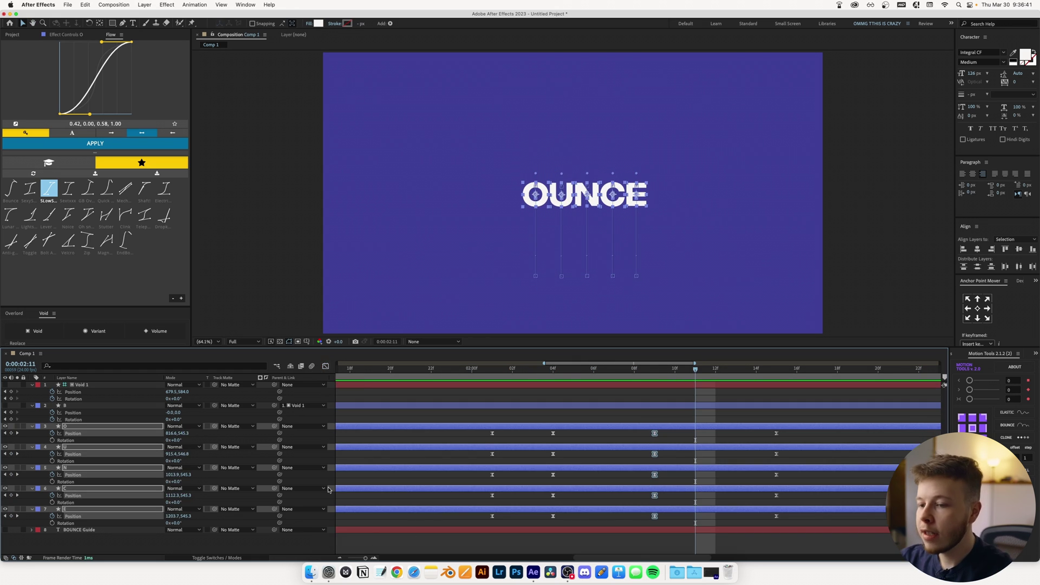
Step: Select the Rotation of the O, U, N, C and E layers and add Rotation keyframes at 2:06
{"action": "left_click_drag", "start_coordinate": [370, 553], "coordinate": [356, 556]}
{"action": "left_click", "coordinate": [434, 526]}
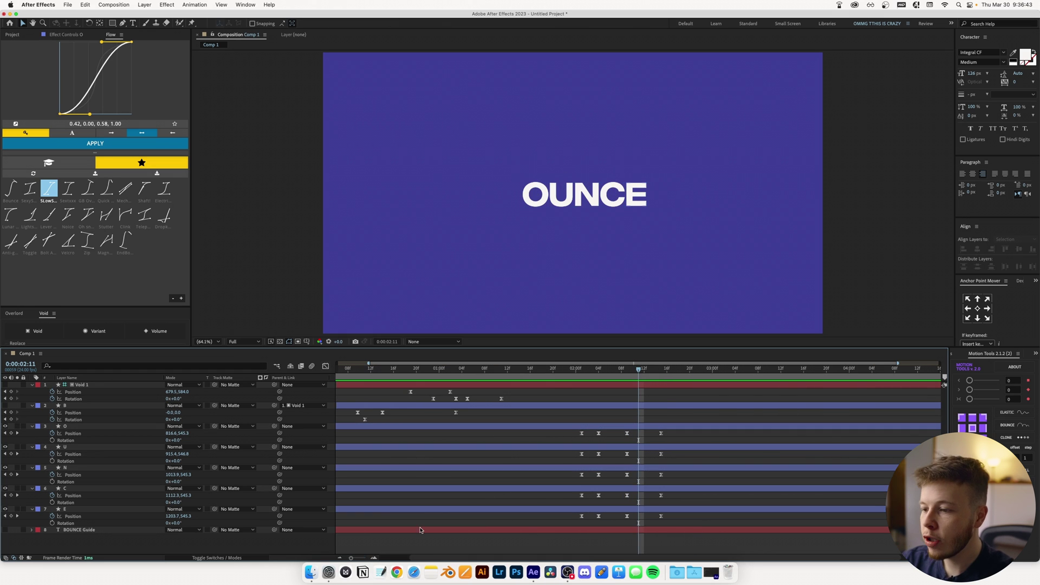
{"action": "left_click_drag", "start_coordinate": [350, 557], "coordinate": [348, 557]}
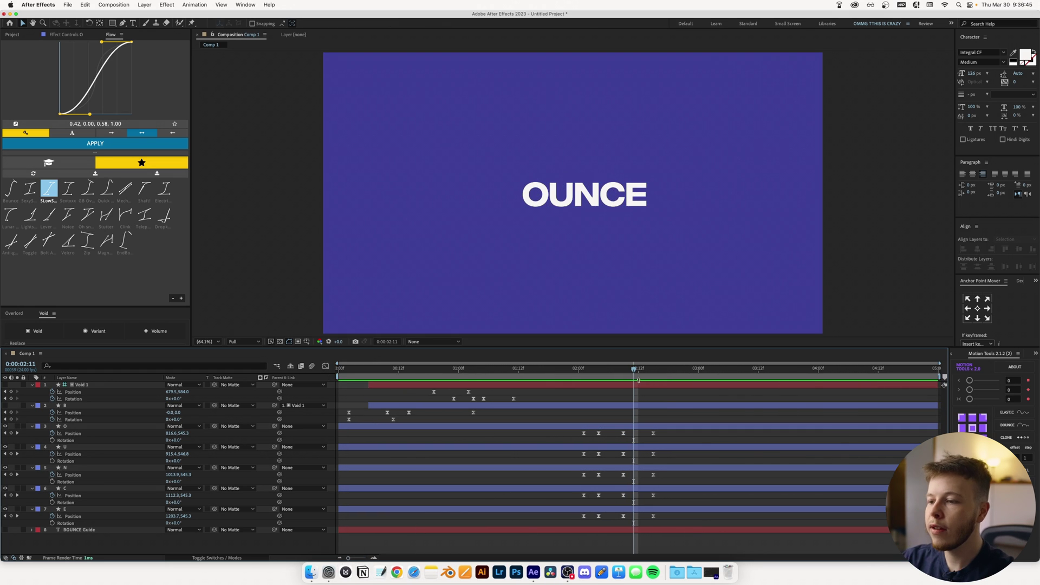
{"action": "mouse_move", "coordinate": [624, 373]}
{"action": "left_mouse_down"}
{"action": "mouse_move", "coordinate": [576, 370]}
{"action": "mouse_move", "coordinate": [623, 370]}
{"action": "left_mouse_up"}
{"action": "left_click", "coordinate": [577, 426]}
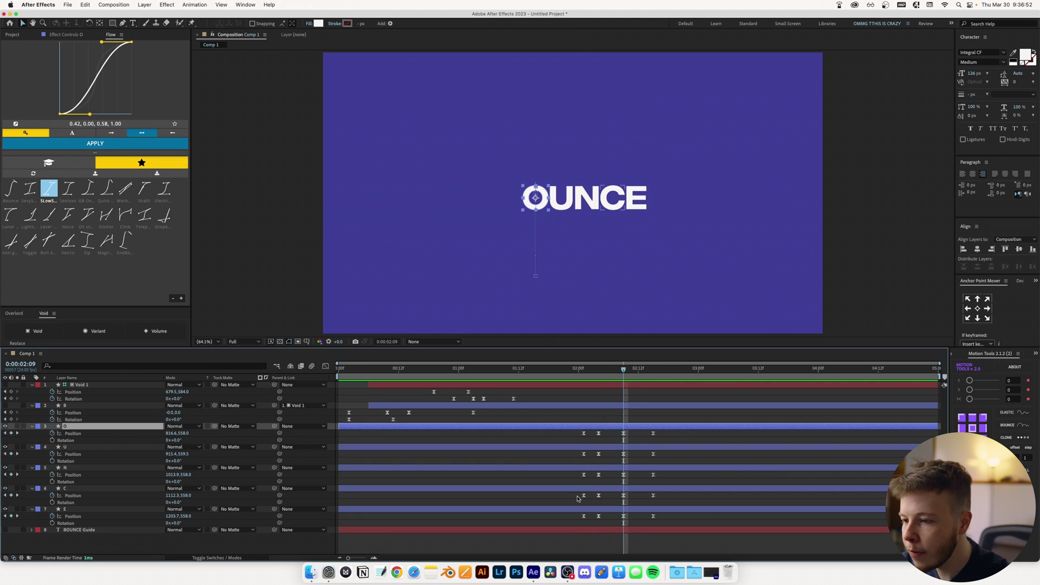
{"action": "left_click", "coordinate": [65, 447], "text": "shift"}
{"action": "left_click", "coordinate": [65, 467], "text": "shift"}
{"action": "left_click", "coordinate": [65, 488], "text": "shift"}
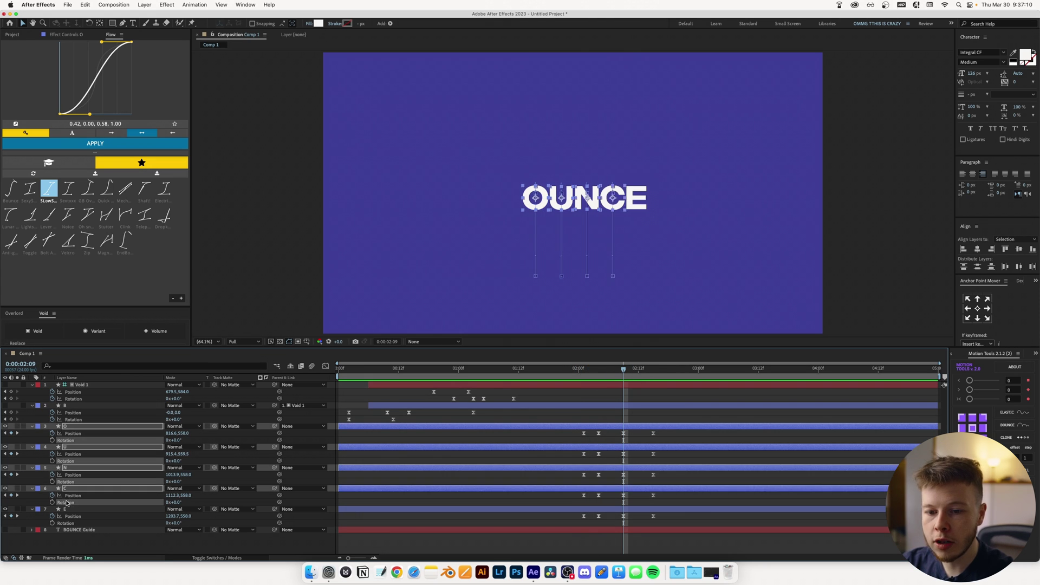
{"action": "left_click", "coordinate": [65, 509], "text": "shift"}
{"action": "mouse_move", "coordinate": [617, 370]}
{"action": "left_mouse_down"}
{"action": "mouse_move", "coordinate": [569, 373]}
{"action": "mouse_move", "coordinate": [608, 381]}
{"action": "left_mouse_up"}
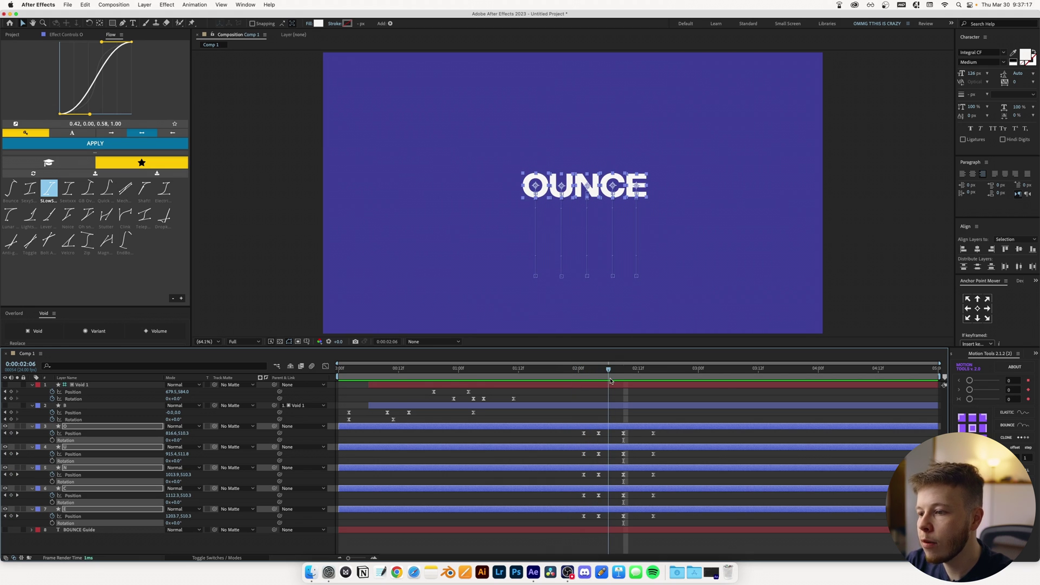
{"action": "left_click", "coordinate": [53, 441]}
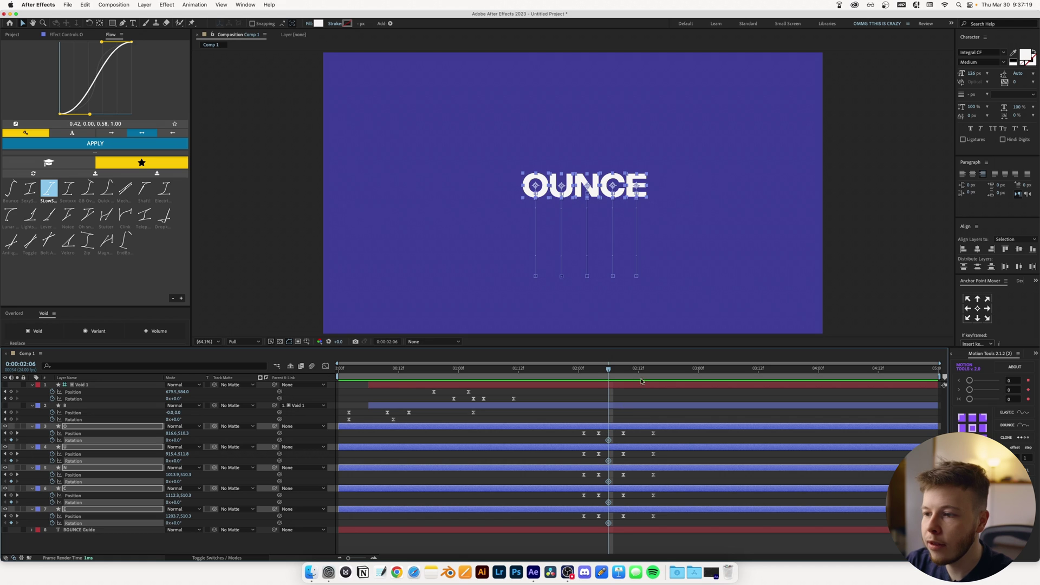
Step: Keyframe the five letters' Rotation at -1 revolution at 2:01 and show only their Rotation property
{"action": "left_click_drag", "start_coordinate": [601, 373], "coordinate": [583, 372]}
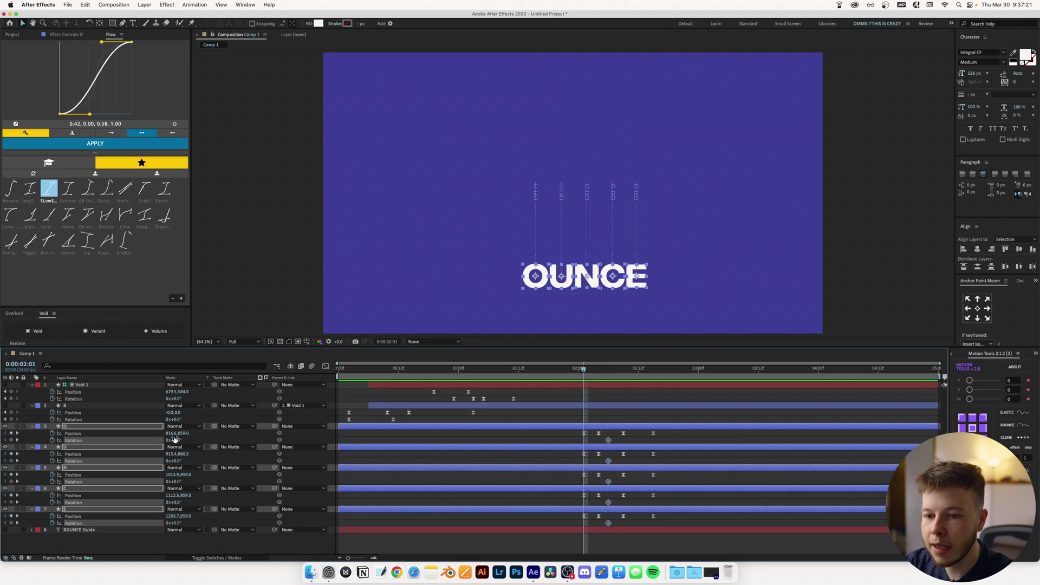
{"action": "type", "text": "-1"}
{"action": "key", "text": "Return"}
{"action": "key", "text": "r"}
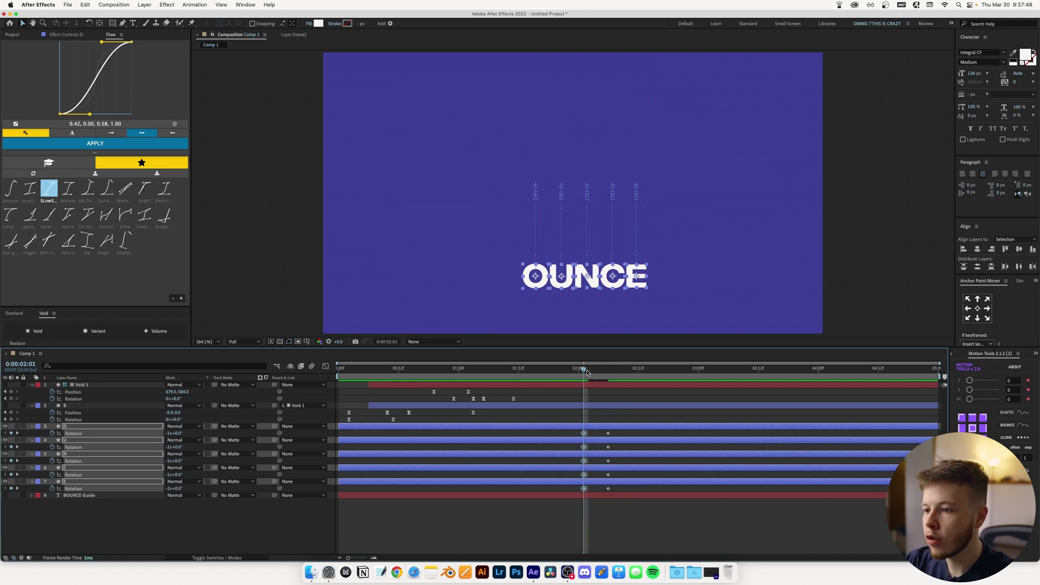
Step: Set the Rotation of the U and C layers to 1 revolution at 2:01
{"action": "mouse_move", "coordinate": [585, 373]}
{"action": "left_mouse_down"}
{"action": "mouse_move", "coordinate": [611, 373]}
{"action": "mouse_move", "coordinate": [583, 379]}
{"action": "left_mouse_up"}
{"action": "left_click", "coordinate": [580, 525]}
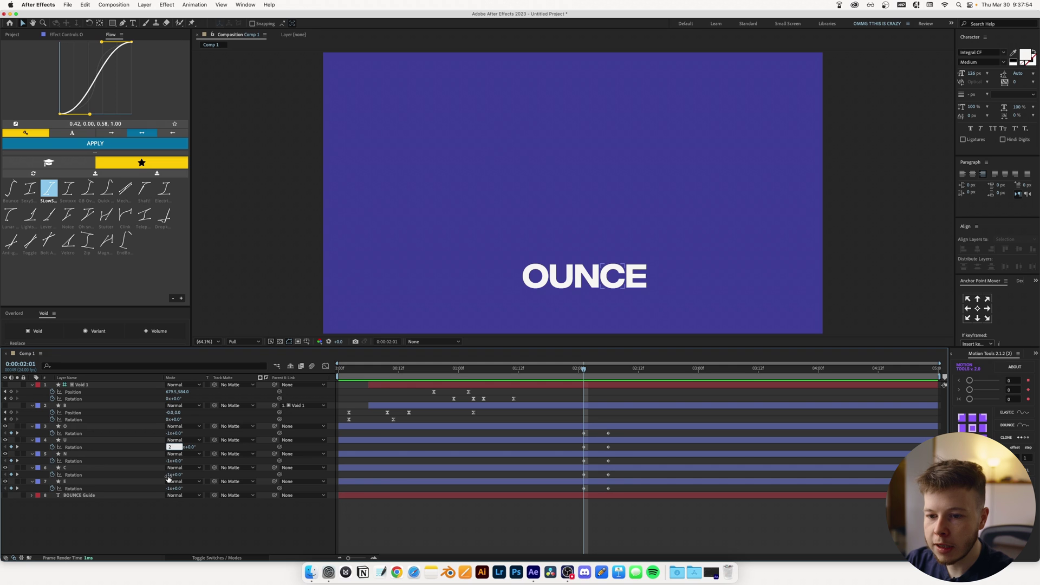
{"action": "left_click", "coordinate": [169, 475]}
{"action": "type", "text": "1"}
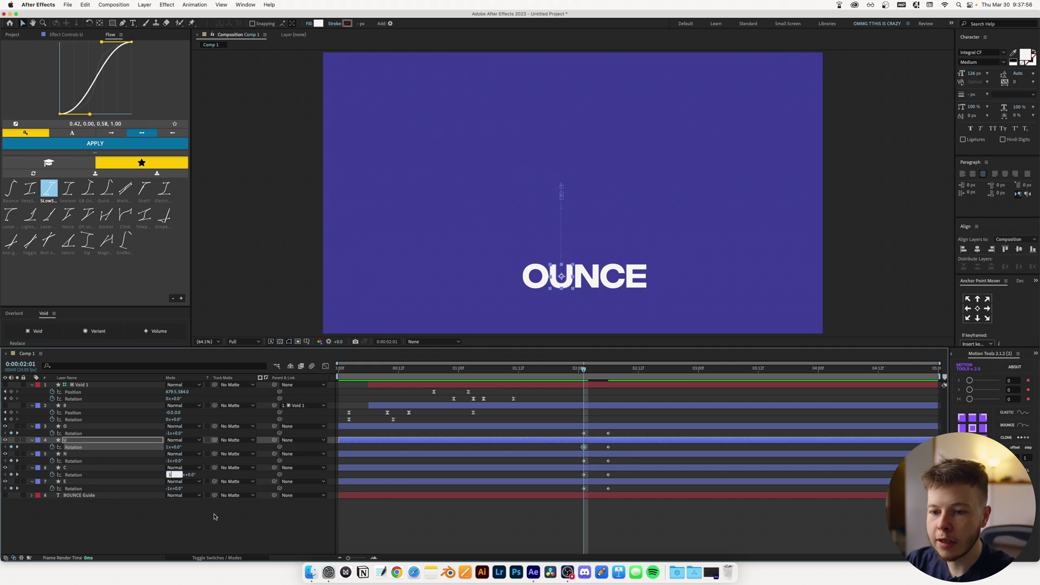
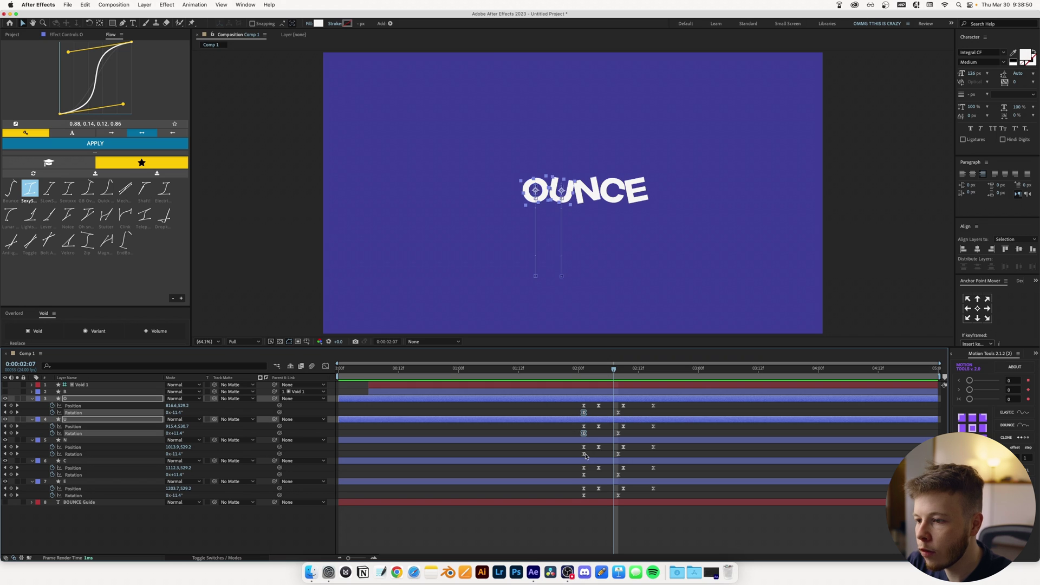
Step: Shift the Rotation and early Position keyframes of the O, U, N, C and E layers earlier, starting the rotation at about 1:20
{"action": "left_click", "coordinate": [583, 476], "text": "shift"}
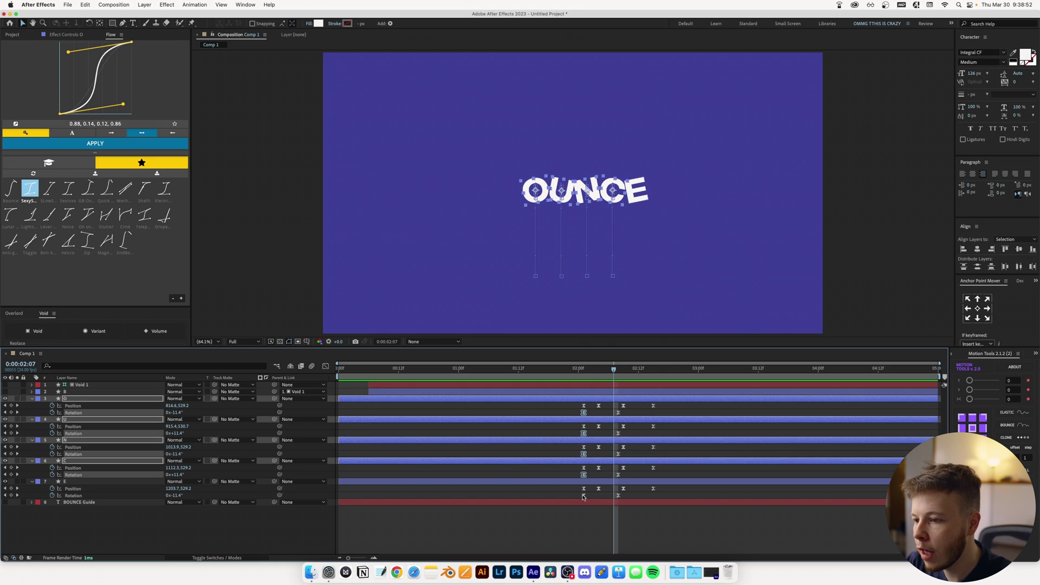
{"action": "left_click", "coordinate": [584, 495], "text": "shift"}
{"action": "left_click_drag", "start_coordinate": [584, 496], "coordinate": [575, 498]}
{"action": "left_click_drag", "start_coordinate": [550, 406], "coordinate": [662, 410]}
{"action": "left_click_drag", "start_coordinate": [563, 428], "coordinate": [537, 449]}
{"action": "left_click_drag", "start_coordinate": [660, 466], "coordinate": [573, 410]}
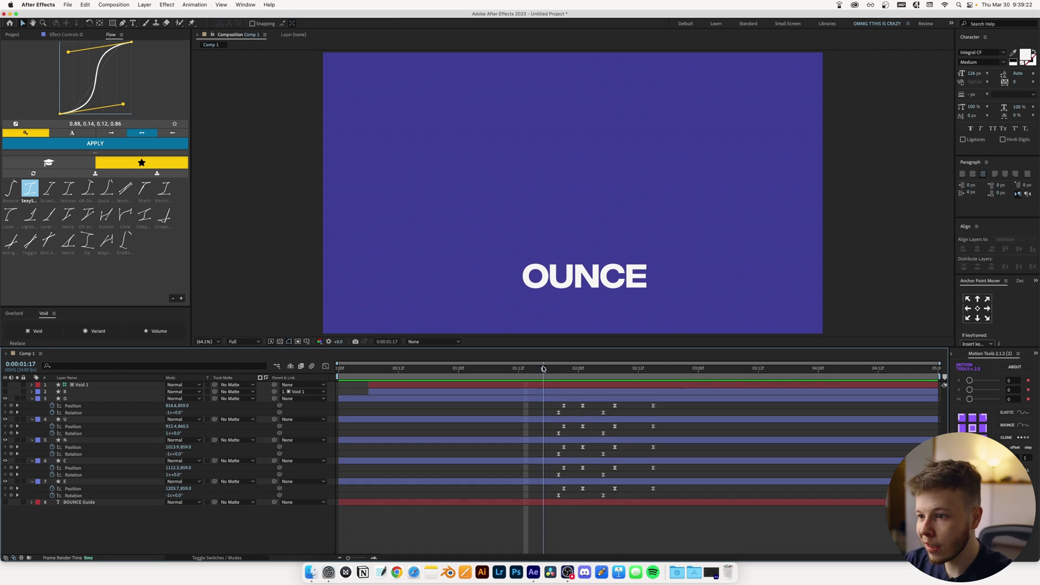
Step: Trim the start of the O, U, N, C and E layers to 1:22
{"action": "left_click_drag", "start_coordinate": [558, 368], "coordinate": [568, 368]}
{"action": "left_click", "coordinate": [573, 398]}
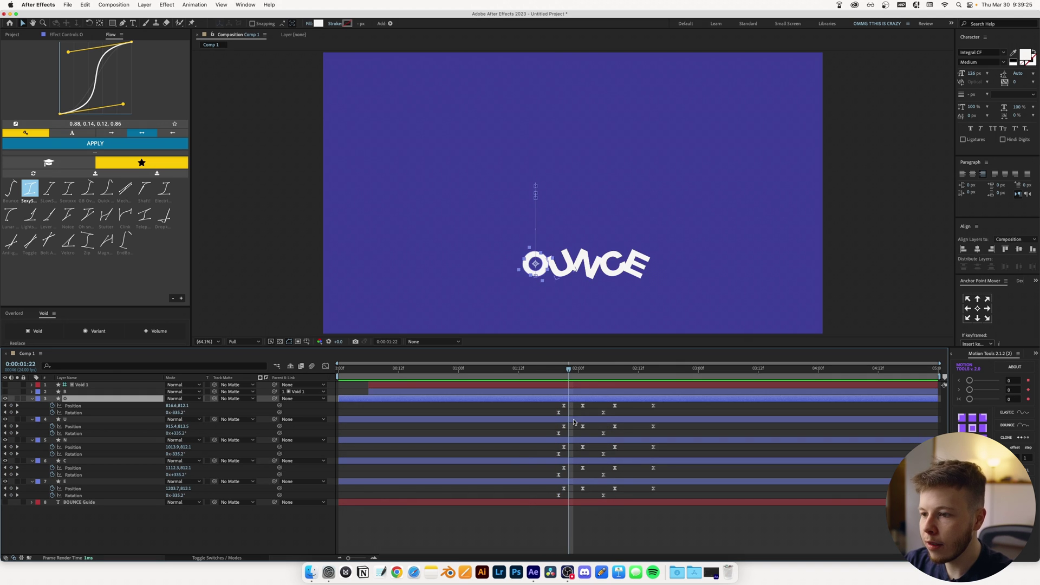
{"action": "left_click", "coordinate": [585, 482], "text": "shift"}
{"action": "key", "text": "alt+bracketleft"}
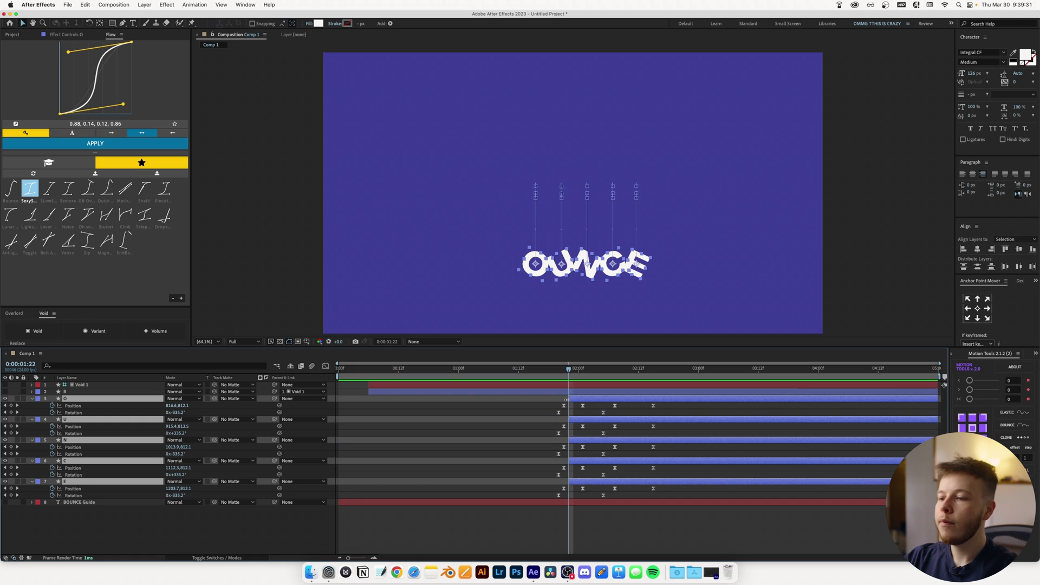
Step: Make the B layer visible and move the O, U, N, C and E layers together to start at about 0:20
{"action": "left_click_drag", "start_coordinate": [575, 400], "coordinate": [370, 401]}
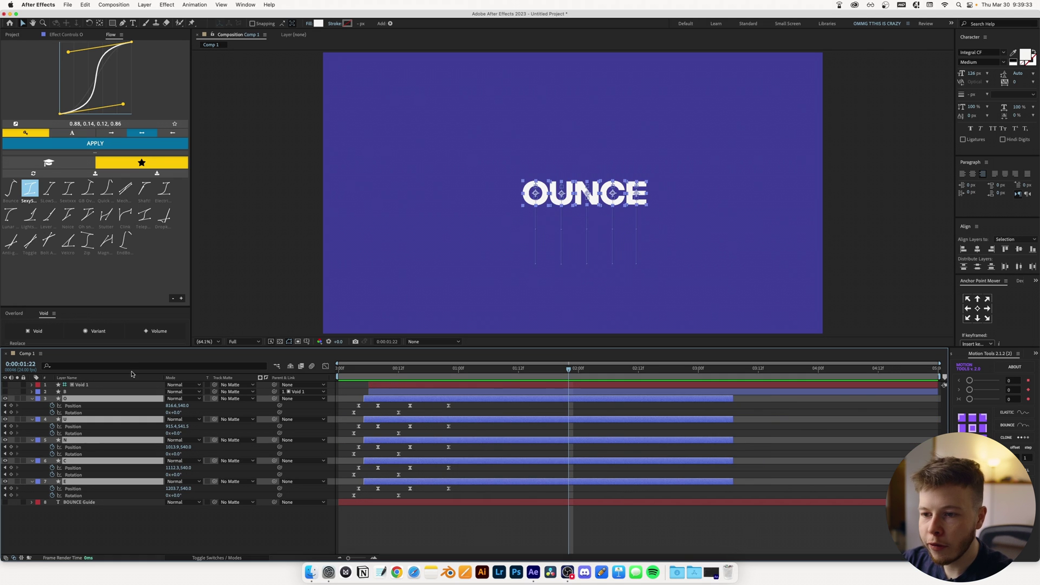
{"action": "left_click", "coordinate": [5, 391]}
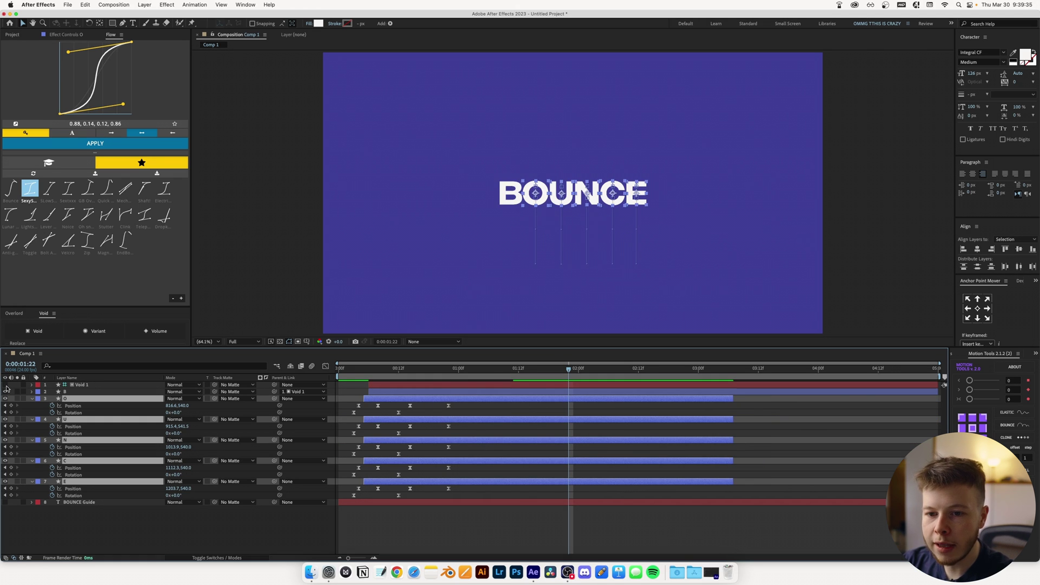
{"action": "left_click_drag", "start_coordinate": [344, 361], "coordinate": [444, 361]}
{"action": "left_click_drag", "start_coordinate": [431, 400], "coordinate": [505, 400]}
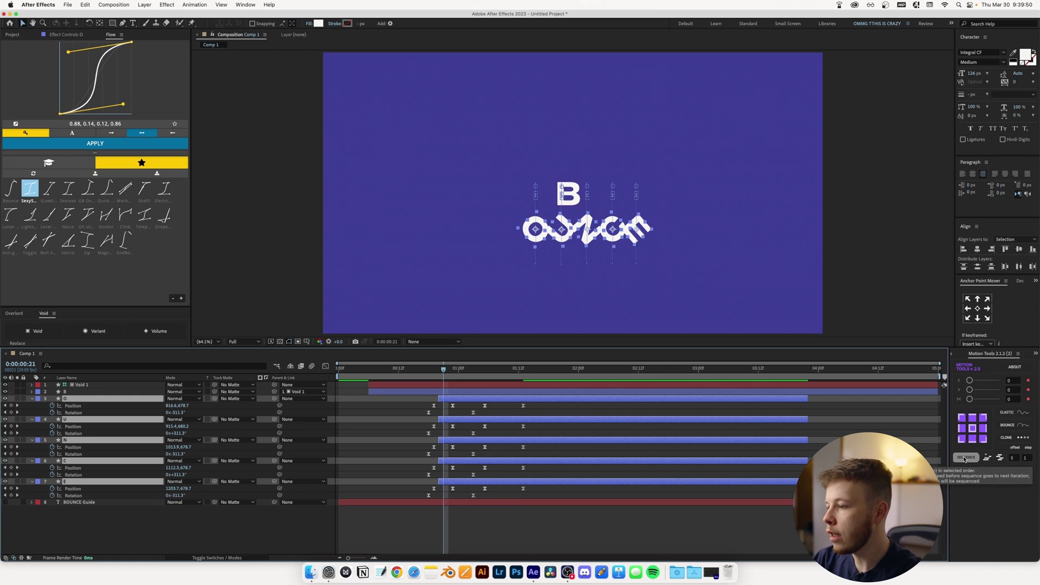
Step: Stagger the five selected letter layers in random order with the Motion Tools sequence function and scrub through the motion
{"action": "left_click", "coordinate": [998, 458]}
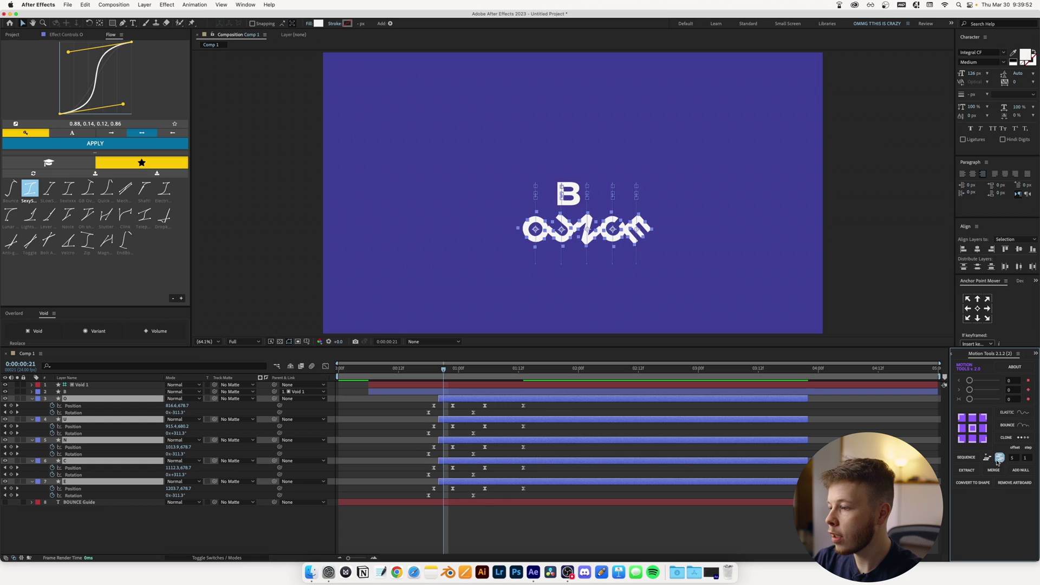
{"action": "left_click", "coordinate": [970, 458]}
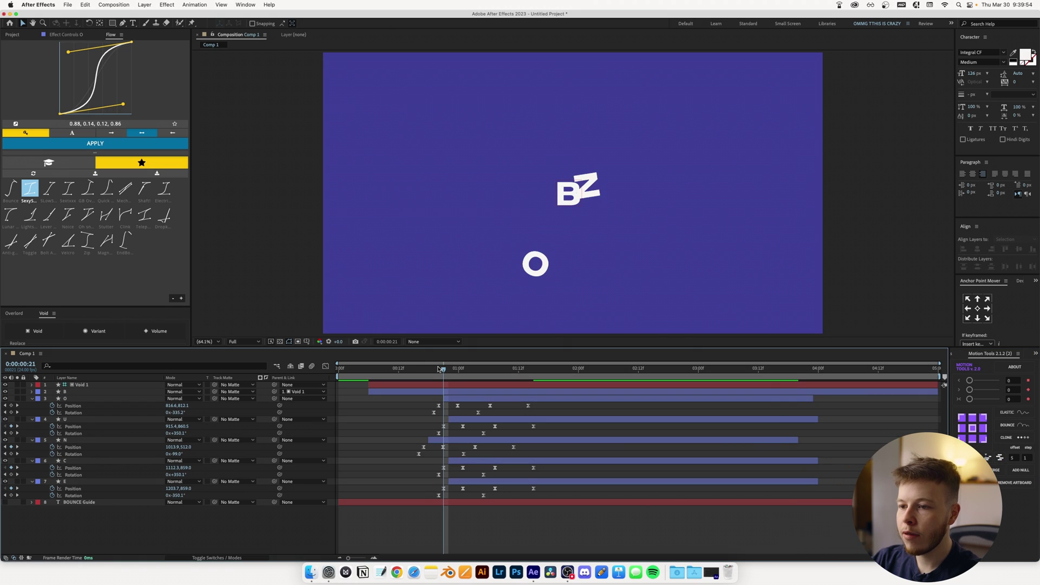
{"action": "left_click", "coordinate": [419, 370]}
{"action": "left_click_drag", "start_coordinate": [418, 370], "coordinate": [468, 370]}
Step: Select the O, U, N, C and E layers and move them together about two frames later
{"action": "left_click", "coordinate": [476, 401]}
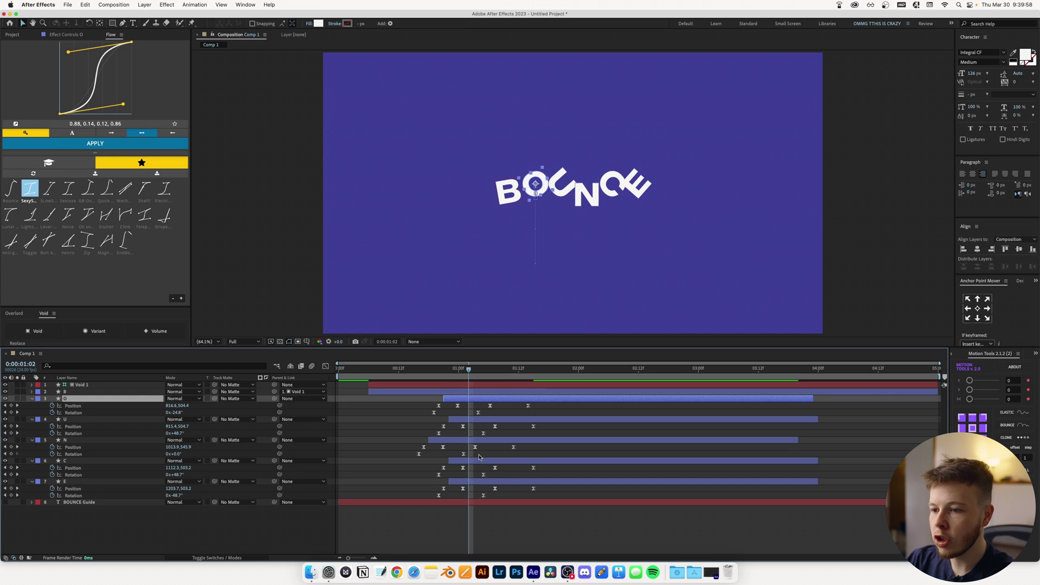
{"action": "left_click", "coordinate": [482, 481], "text": "shift"}
{"action": "left_click_drag", "start_coordinate": [484, 482], "coordinate": [497, 481]}
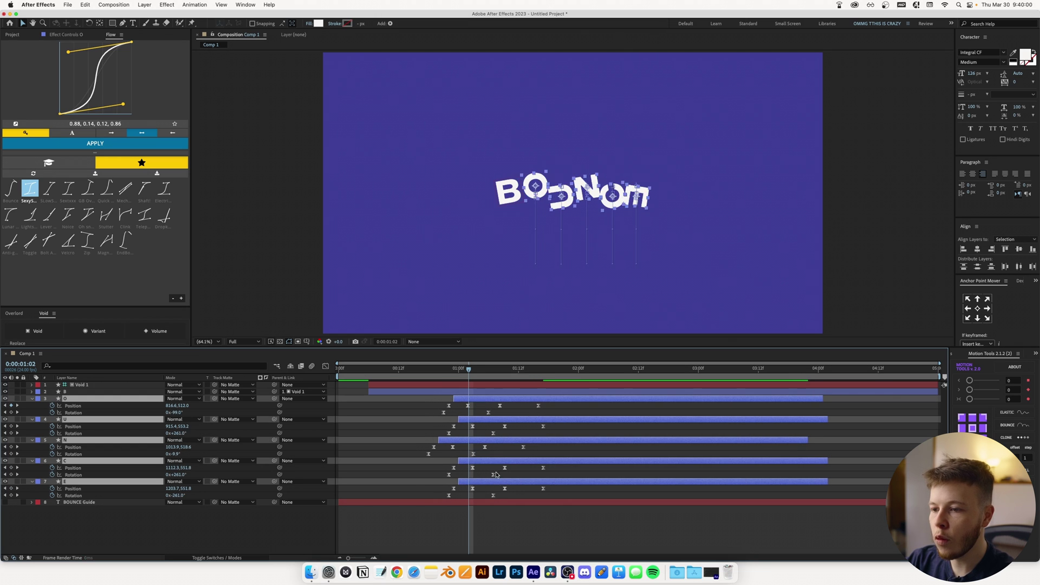
Step: Shorten the work area to end at about 1:22 and preview the animation from the start
{"action": "left_click_drag", "start_coordinate": [460, 373], "coordinate": [339, 370]}
{"action": "left_click", "coordinate": [511, 522]}
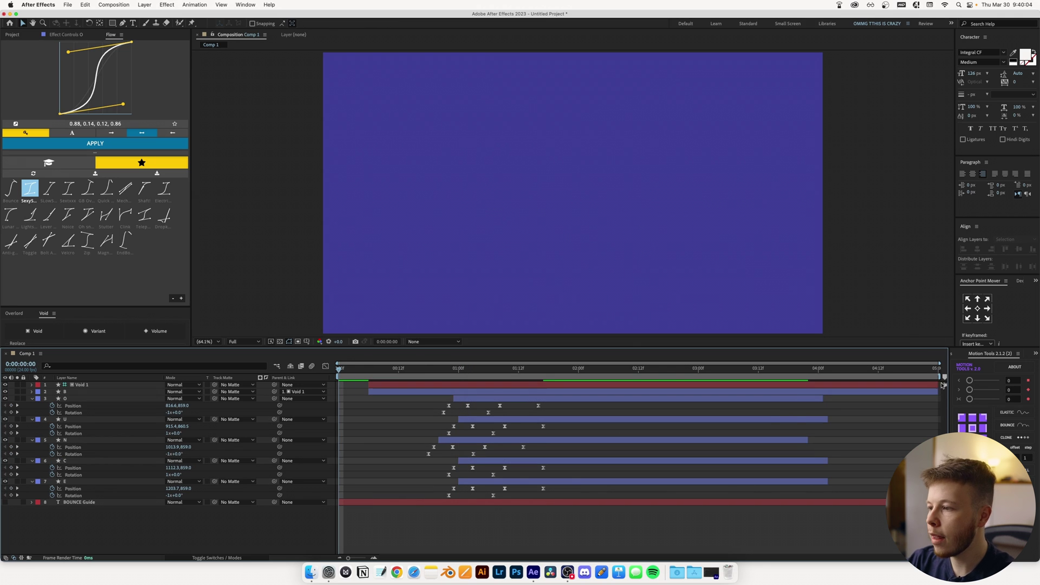
{"action": "left_click_drag", "start_coordinate": [937, 377], "coordinate": [569, 377]}
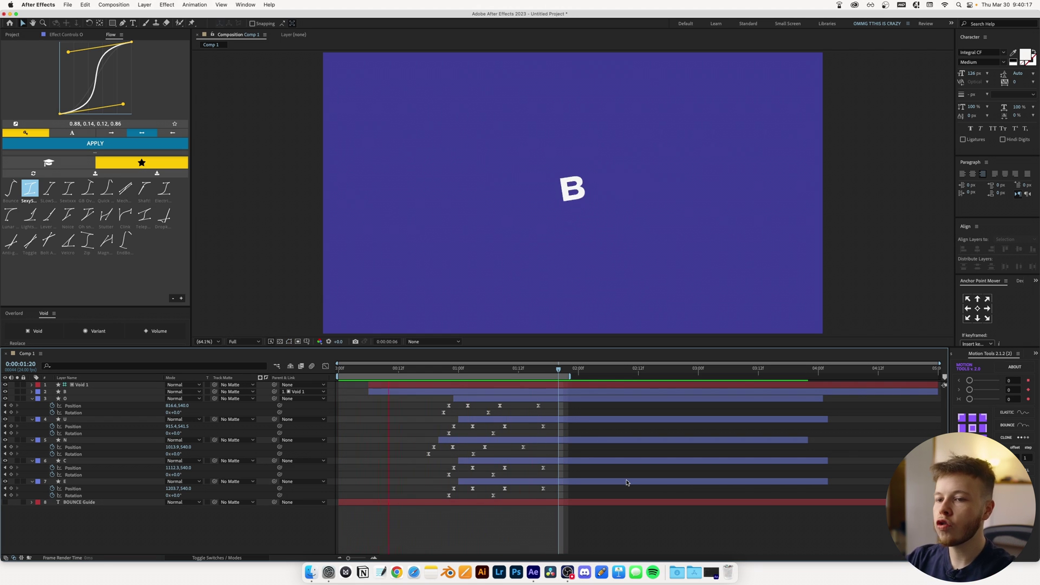
{"action": "key", "text": "space"}
Step: Try motion blur on all layers, preview the animation, and switch the motion blur off again
{"action": "key", "text": "super+a"}
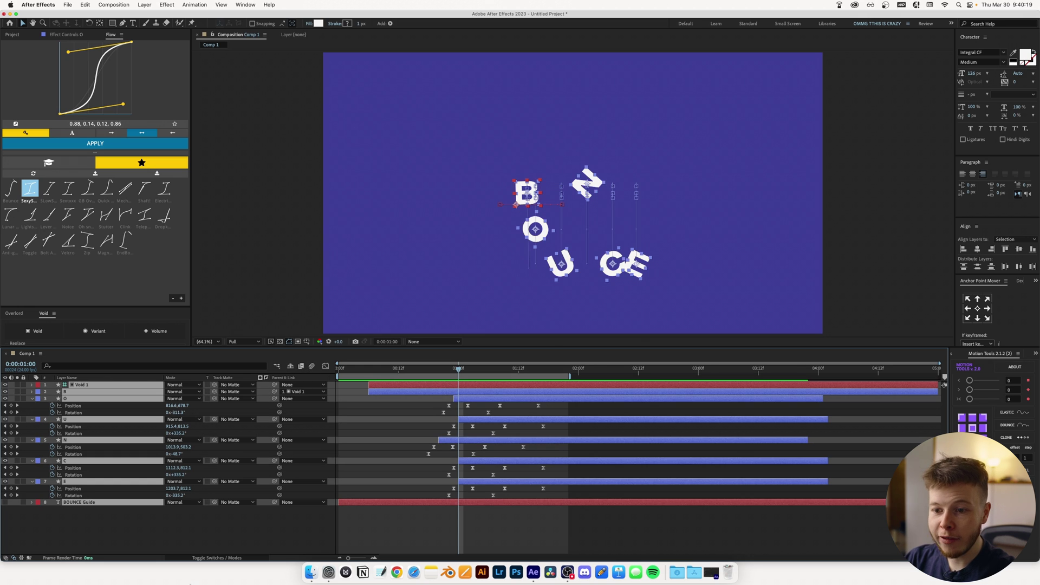
{"action": "left_click", "coordinate": [204, 557]}
{"action": "left_click", "coordinate": [196, 507]}
{"action": "key", "text": "super+a"}
{"action": "left_click", "coordinate": [198, 502]}
{"action": "key", "text": "space"}
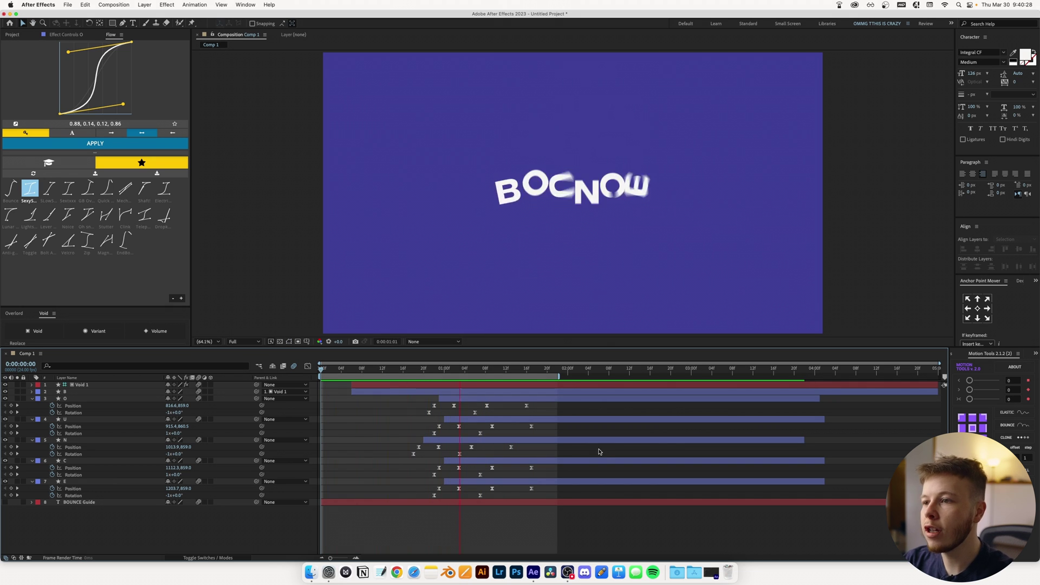
{"action": "key", "text": "super+a"}
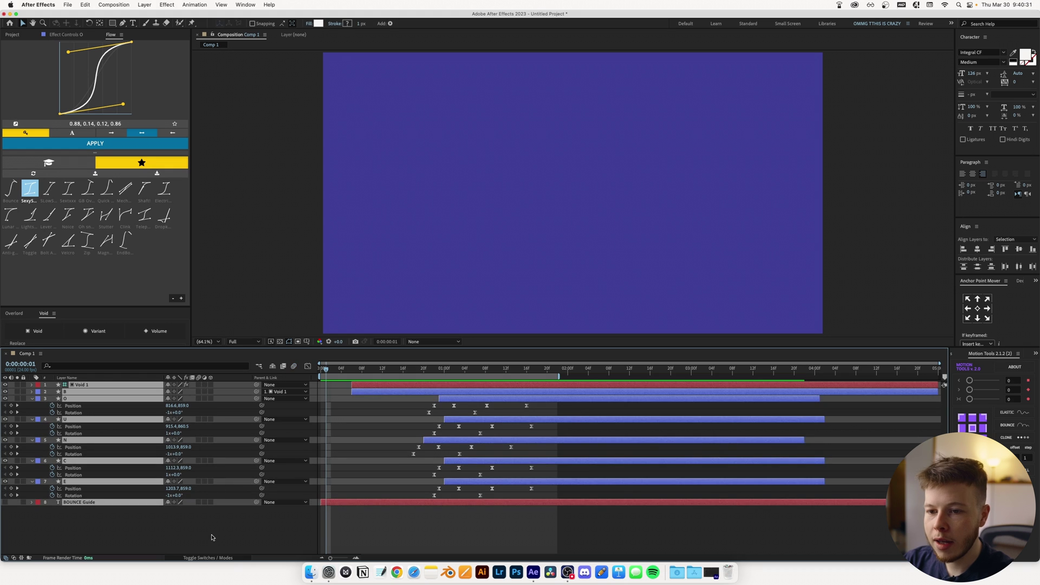
Step: Add an adjustment layer above all the layers and apply the Echo effect to it
{"action": "key", "text": "super+alt+y"}
{"action": "key", "text": "ctrl+space"}
{"action": "type", "text": "ch"}
{"action": "key", "text": "BackSpace"}
{"action": "key", "text": "BackSpace"}
{"action": "type", "text": "echp"}
{"action": "key", "text": "BackSpace"}
{"action": "key", "text": "Return"}
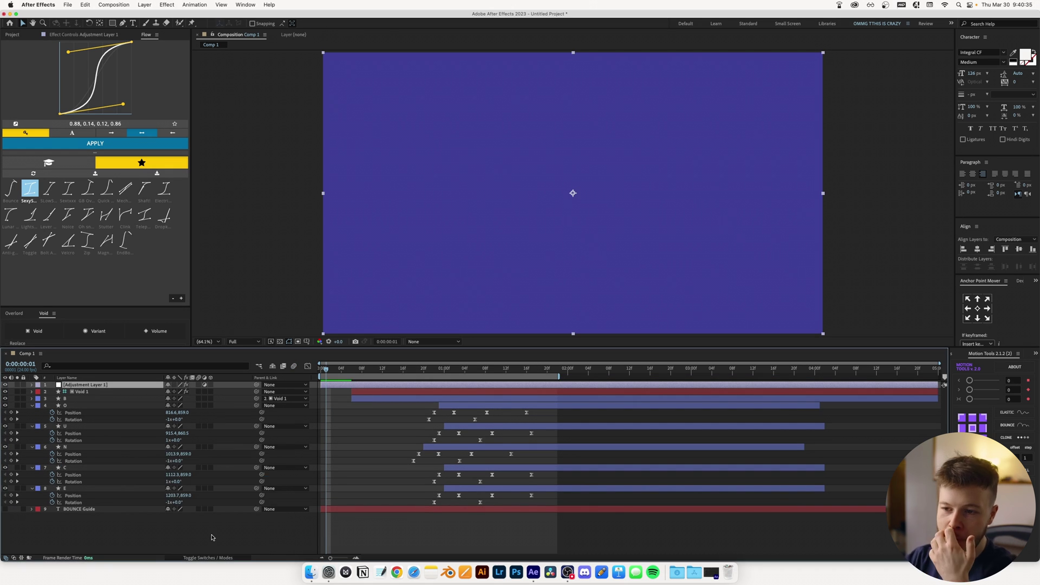
Step: Set the Echo effect's echo time to -0.001 seconds and its number of echoes to 70
{"action": "left_click_drag", "start_coordinate": [387, 371], "coordinate": [499, 371]}
{"action": "left_click", "coordinate": [82, 35]}
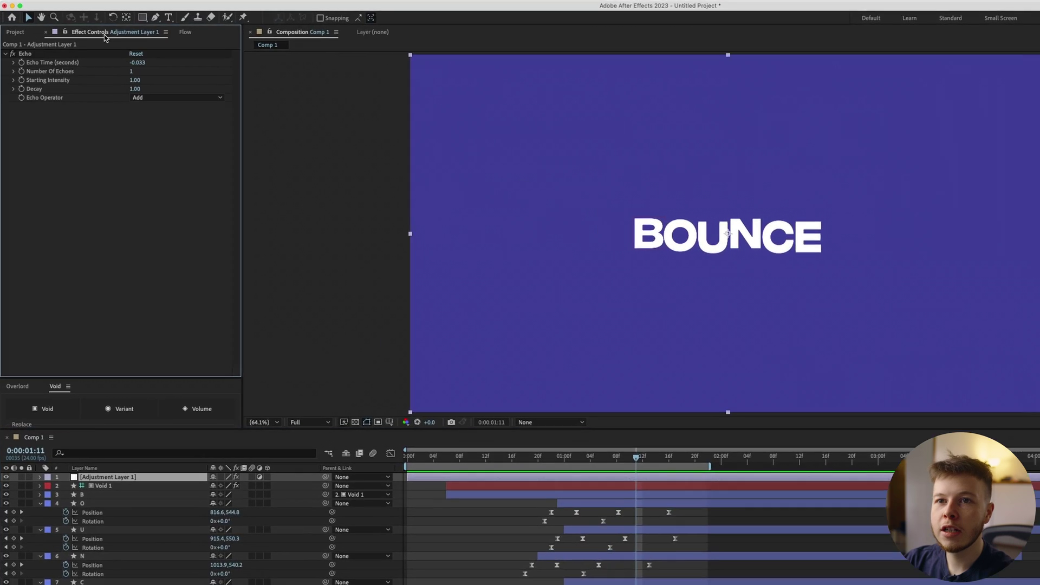
{"action": "left_click", "coordinate": [139, 63]}
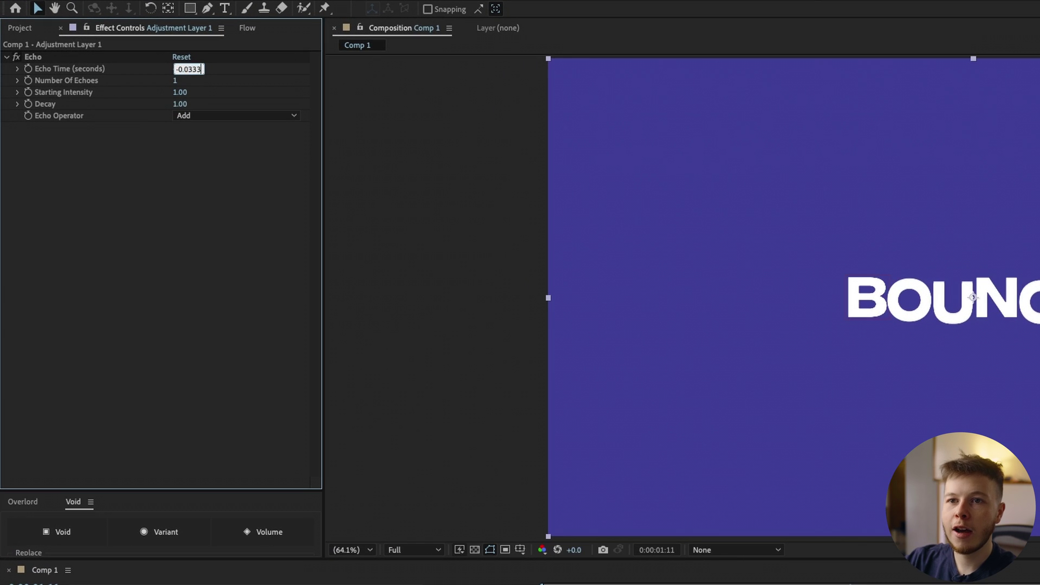
{"action": "key", "text": "Return"}
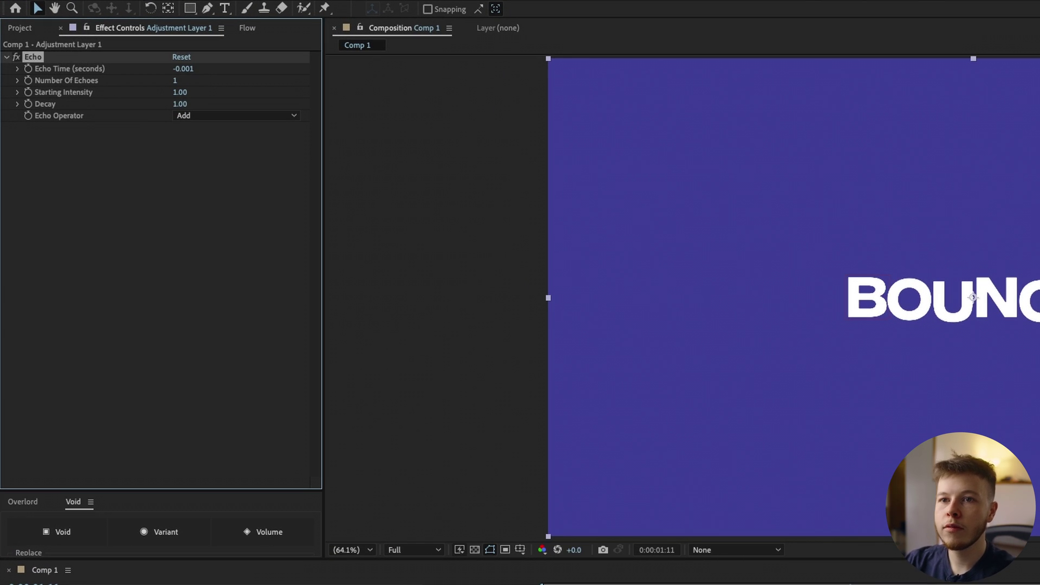
{"action": "left_click", "coordinate": [175, 80]}
{"action": "type", "text": "70"}
{"action": "key", "text": "Return"}
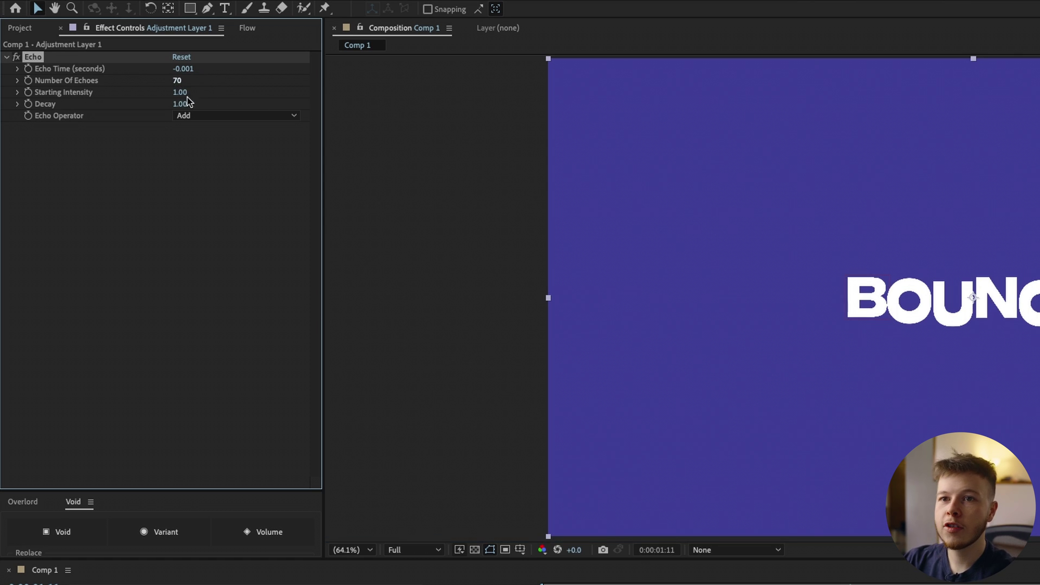
Step: Set the echo operator to Composite In Front and preview the animation
{"action": "left_click", "coordinate": [212, 116]}
{"action": "left_click", "coordinate": [245, 213]}
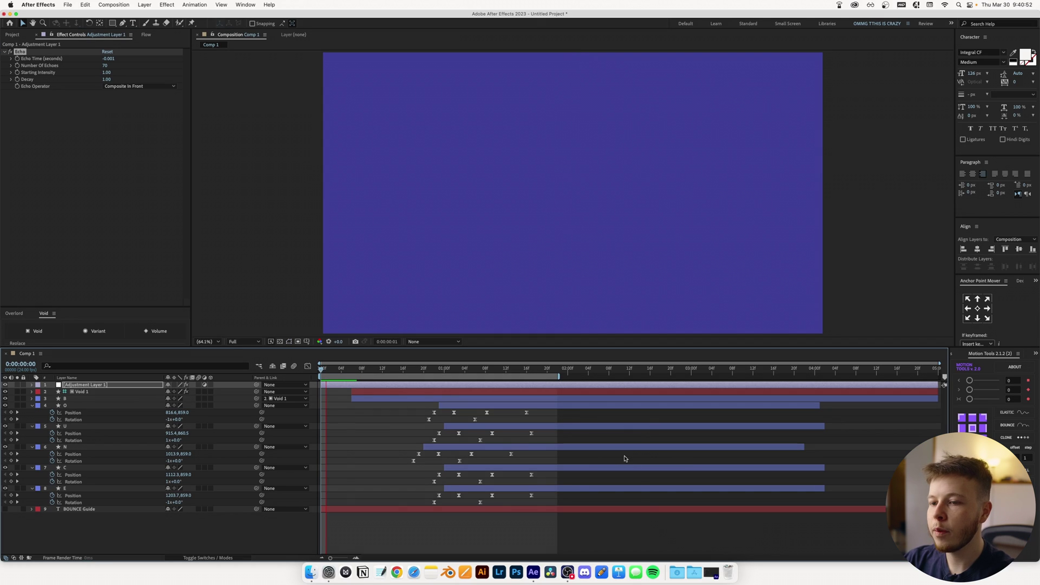
{"action": "key", "text": "space"}
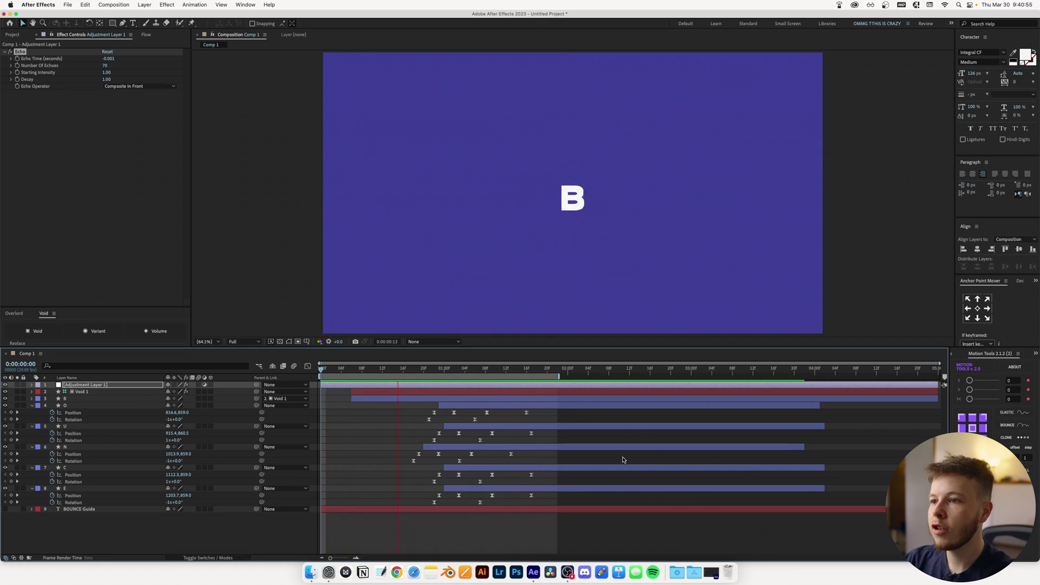
{"action": "key", "text": "space"}
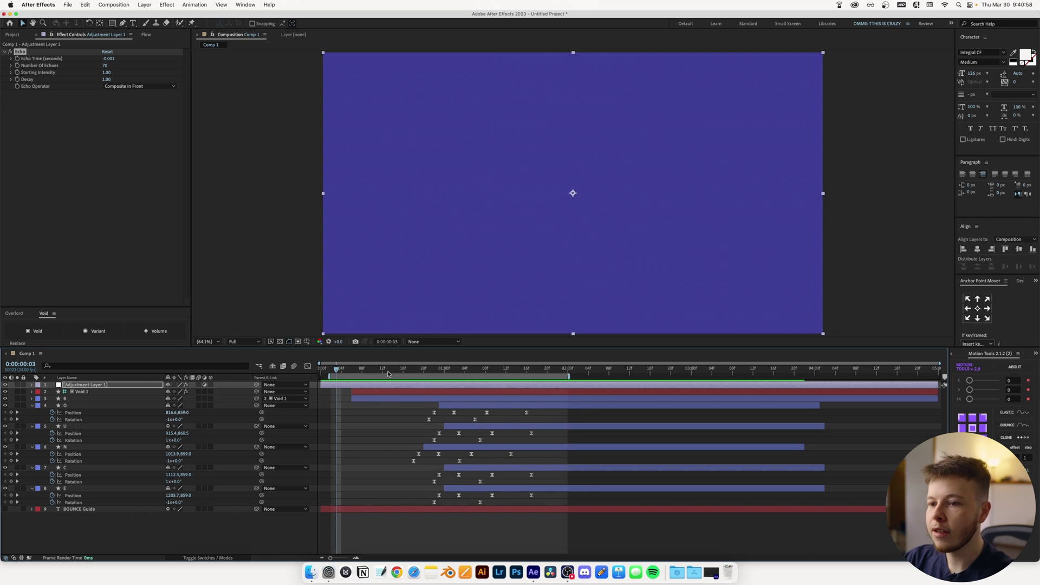
Step: Keyframe the Number Of Echoes at 70 at 1:06 and at 0 at 1:09
{"action": "left_click_drag", "start_coordinate": [373, 374], "coordinate": [475, 375]}
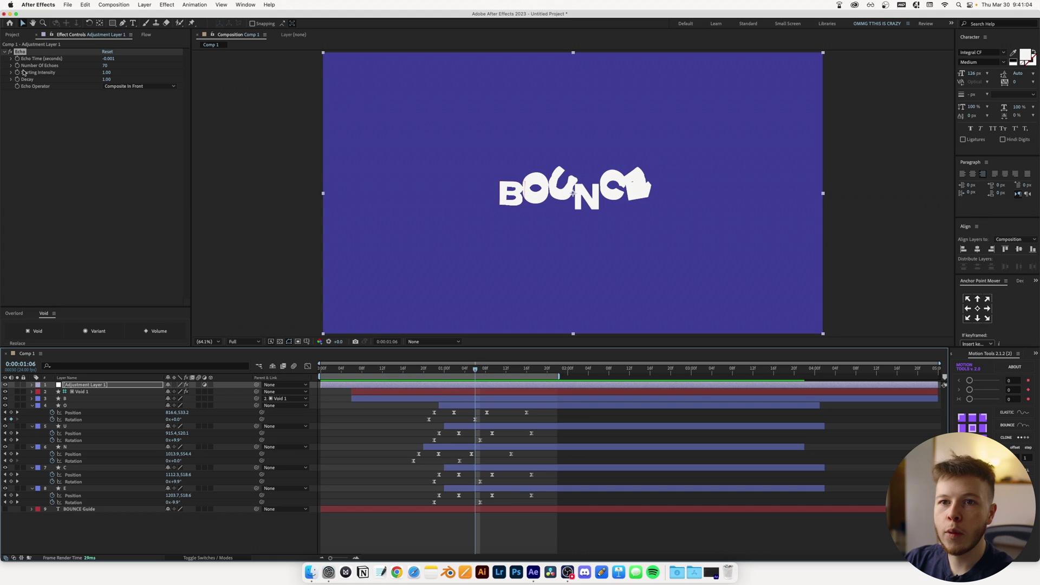
{"action": "left_click", "coordinate": [82, 123]}
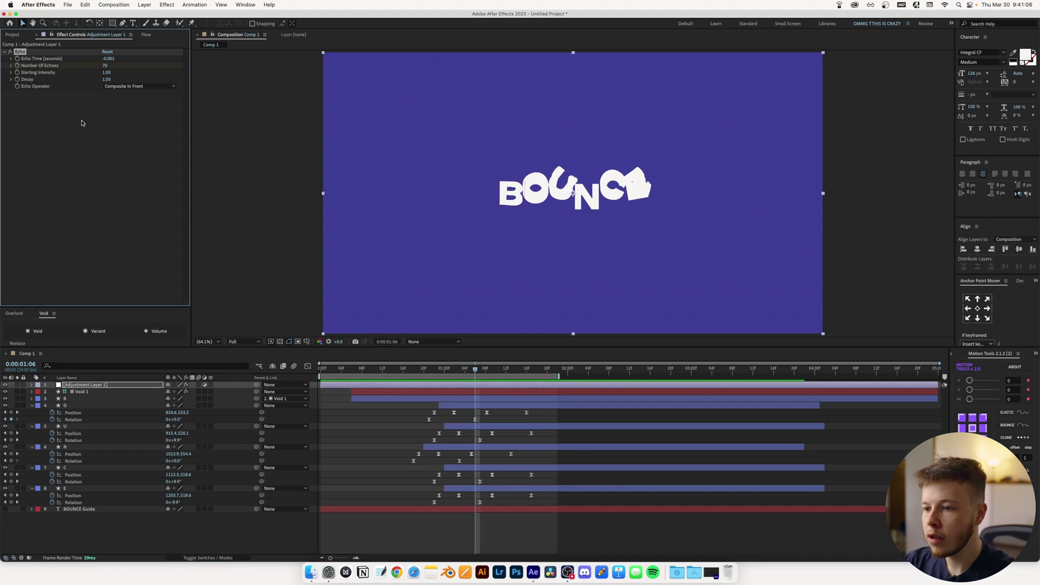
{"action": "left_click_drag", "start_coordinate": [483, 374], "coordinate": [491, 373]}
{"action": "left_click", "coordinate": [106, 65]}
{"action": "type", "text": "0"}
{"action": "key", "text": "Return"}
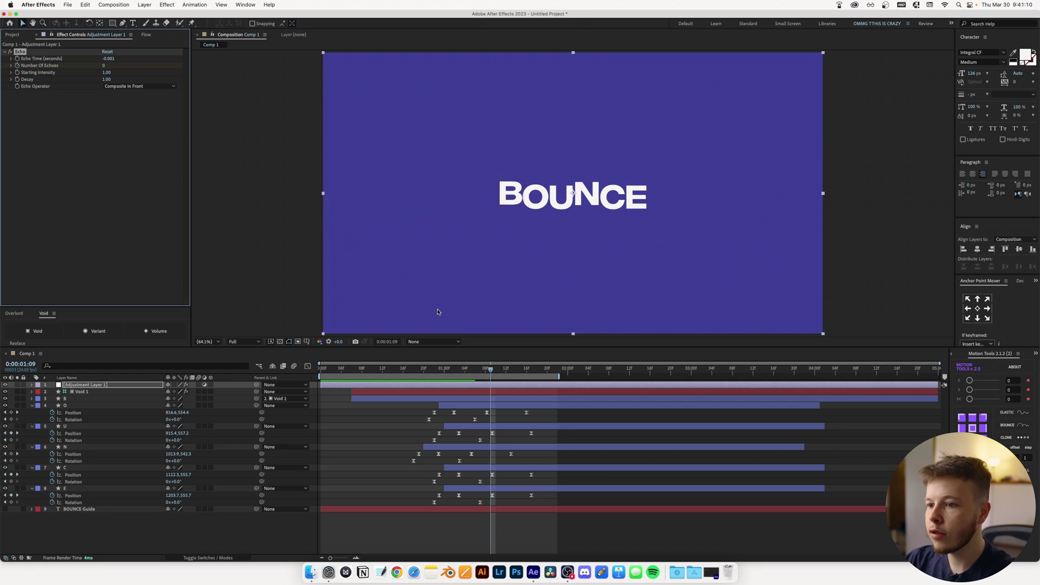
Step: Preview the echo fade-out and reveal the adjustment layer's Number Of Echoes keyframes
{"action": "key", "text": "ctrl+z"}
{"action": "key", "text": "space"}
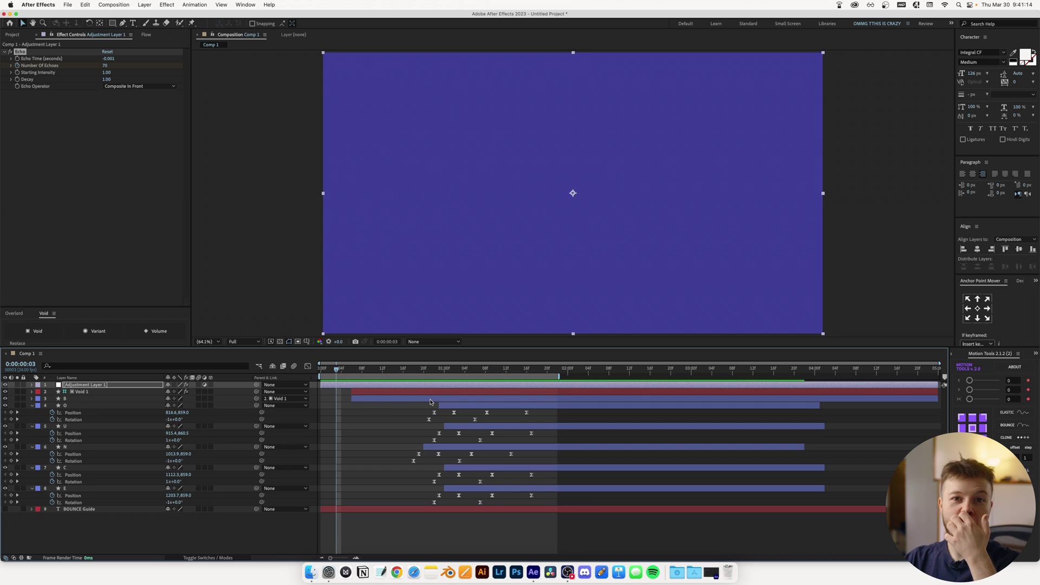
{"action": "key", "text": "u"}
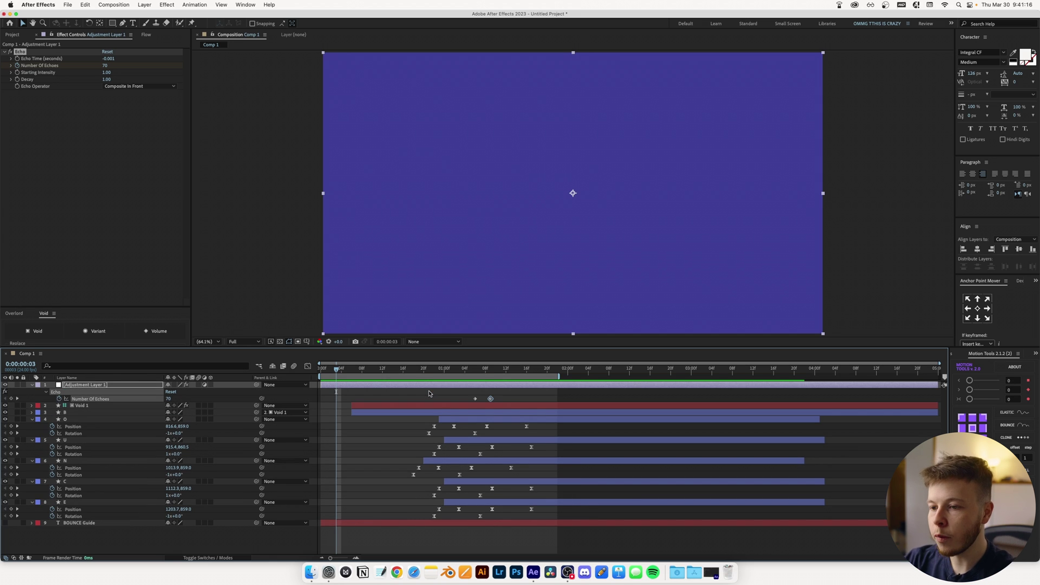
{"action": "key", "text": "space"}
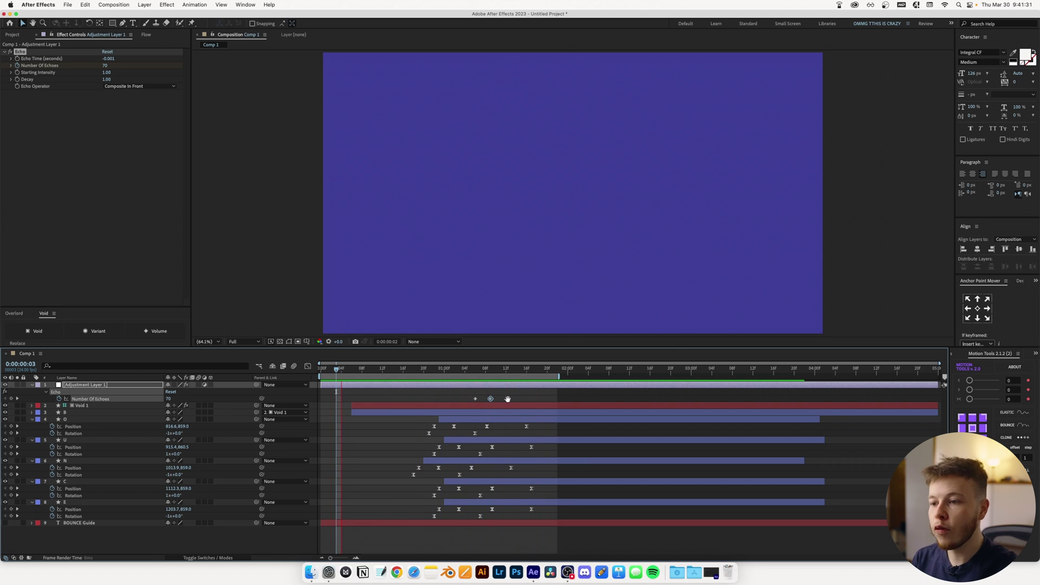
{"action": "key", "text": "space"}
Step: Add a second adjustment layer at the top and apply the Posterize Time effect to it
{"action": "key", "text": "super+alt+y"}
{"action": "key", "text": "ctrl+space"}
{"action": "type", "text": "post"}
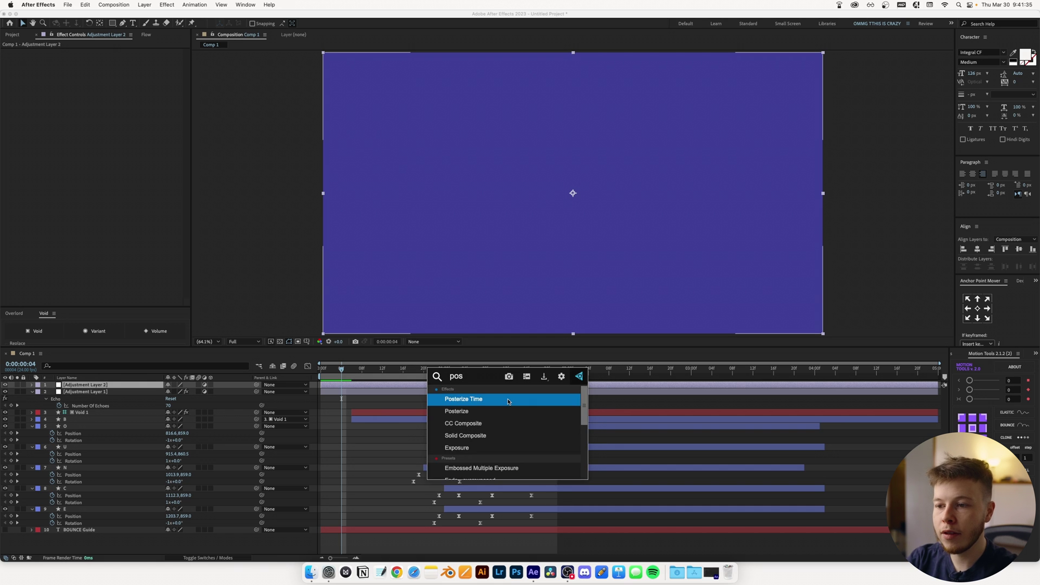
{"action": "key", "text": "Return"}
Step: Set the Posterize Time frame rate to 12 and preview the animation
{"action": "left_click", "coordinate": [107, 59]}
{"action": "type", "text": "12"}
{"action": "key", "text": "Return"}
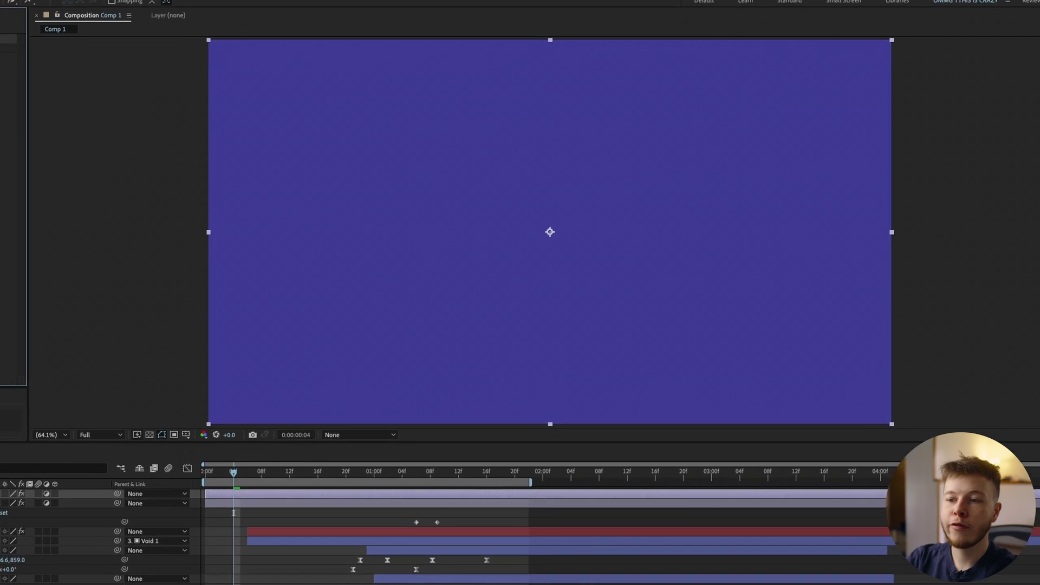
{"action": "key", "text": "space"}
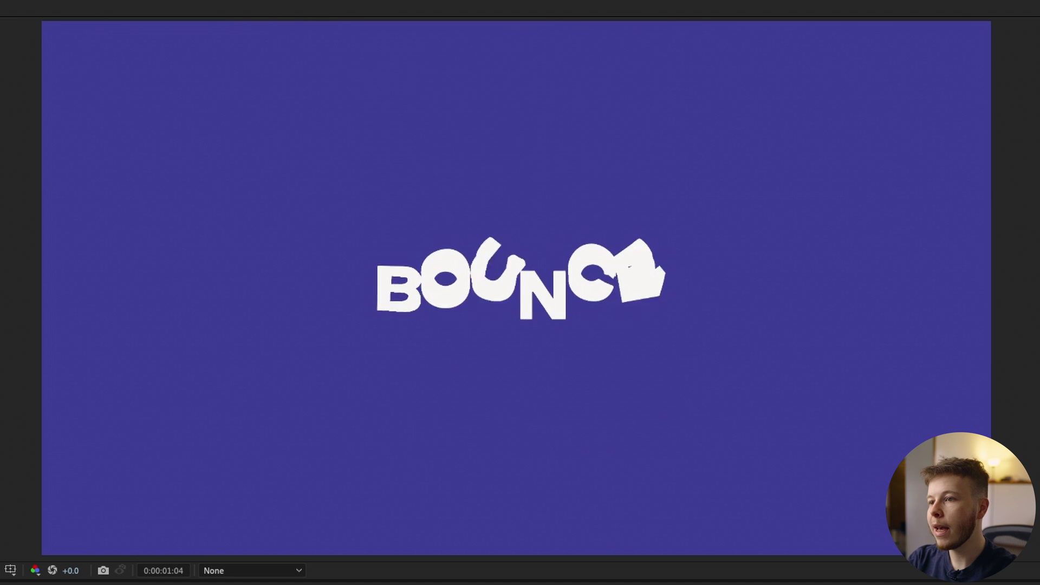